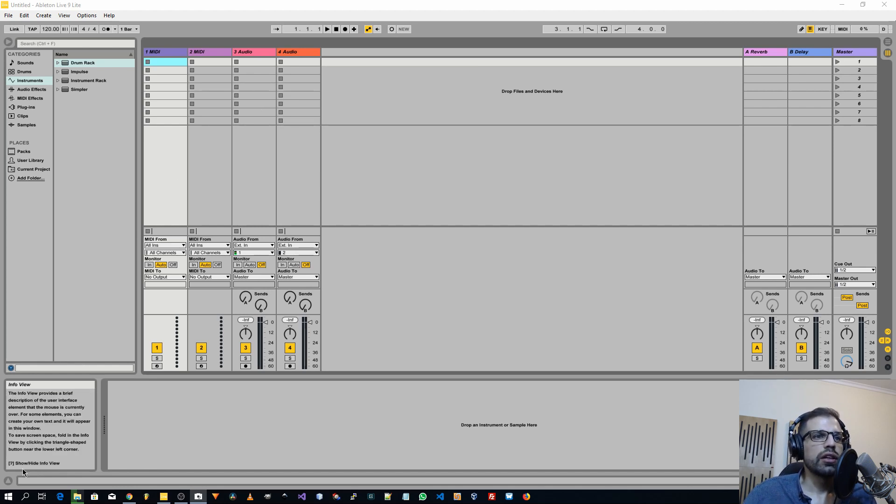
# - Hide and show the Info View repeatedly to demonstrate its toggle
pyautogui.click(8, 482)
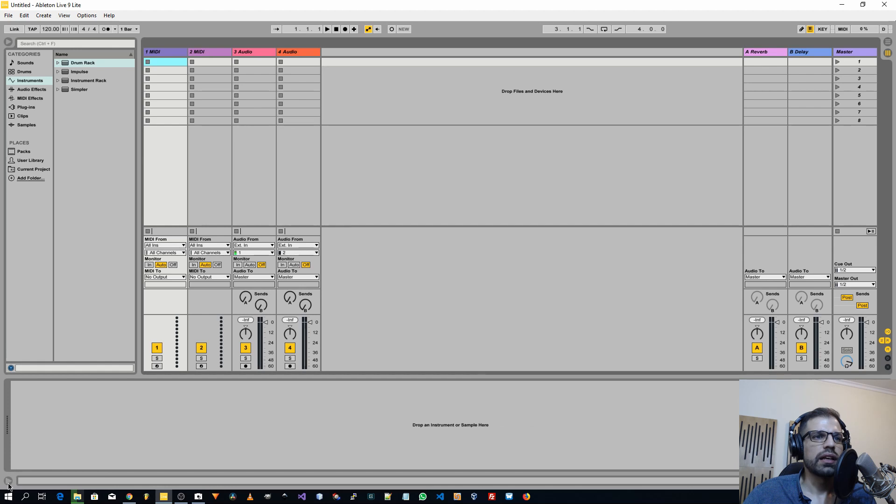
pyautogui.click(8, 483)
pyautogui.click(8, 483)
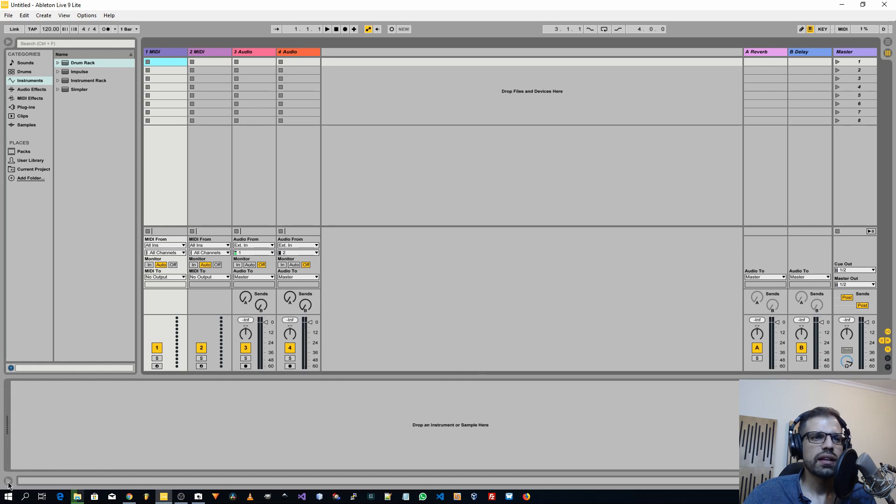
pyautogui.click(8, 484)
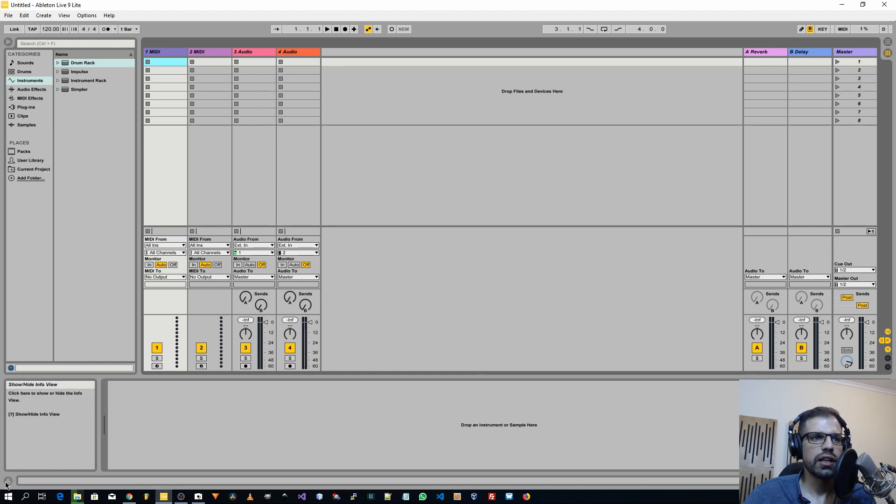
pyautogui.click(6, 483)
pyautogui.click(9, 483)
pyautogui.click(9, 483)
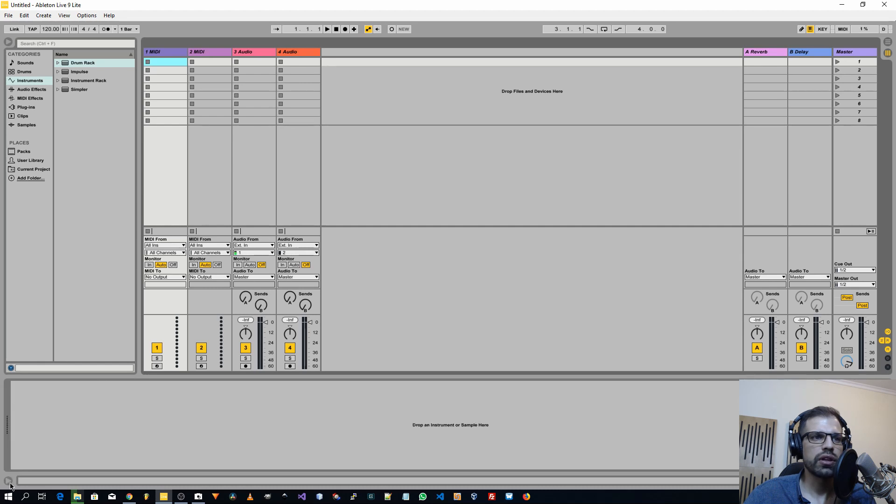
pyautogui.click(9, 484)
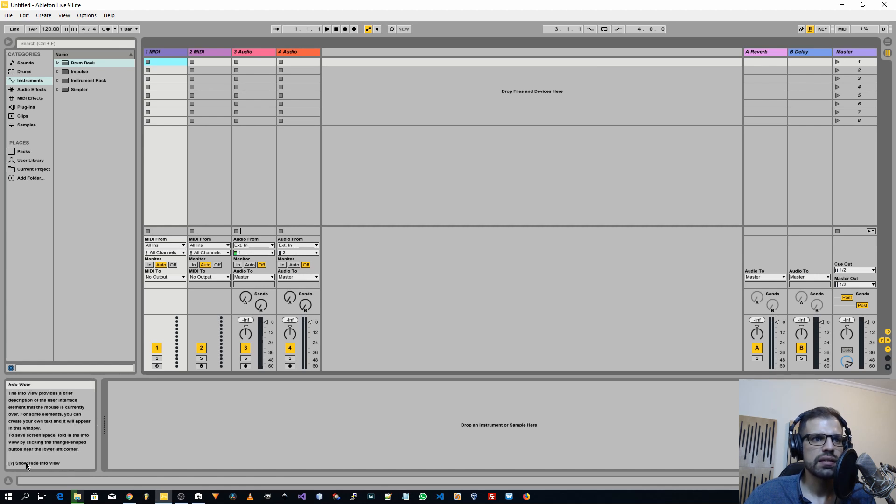
pyautogui.click(8, 481)
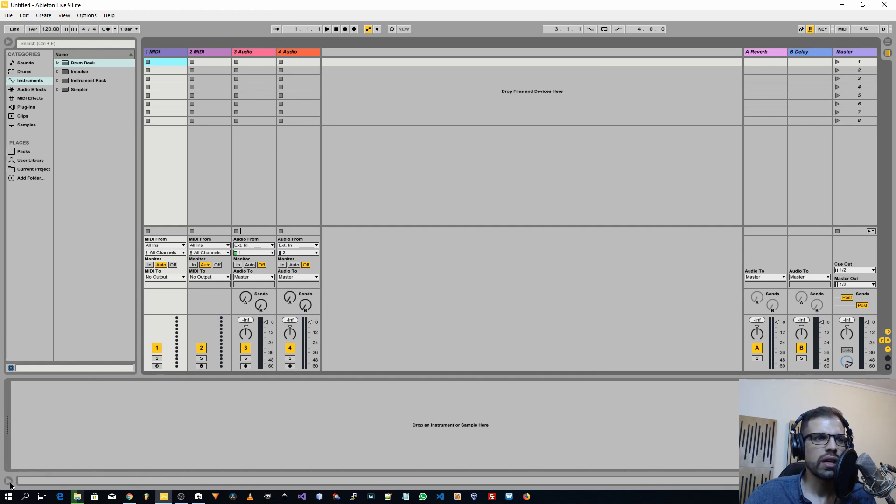
pyautogui.click(10, 484)
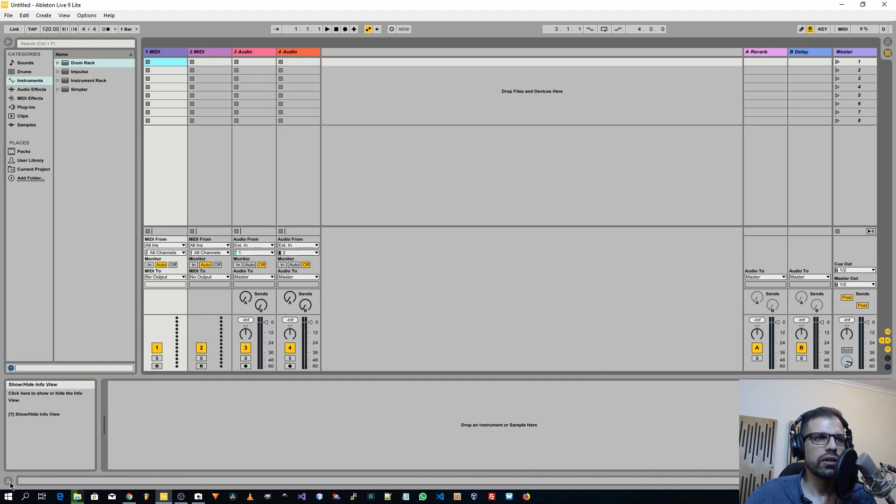
pyautogui.click(11, 484)
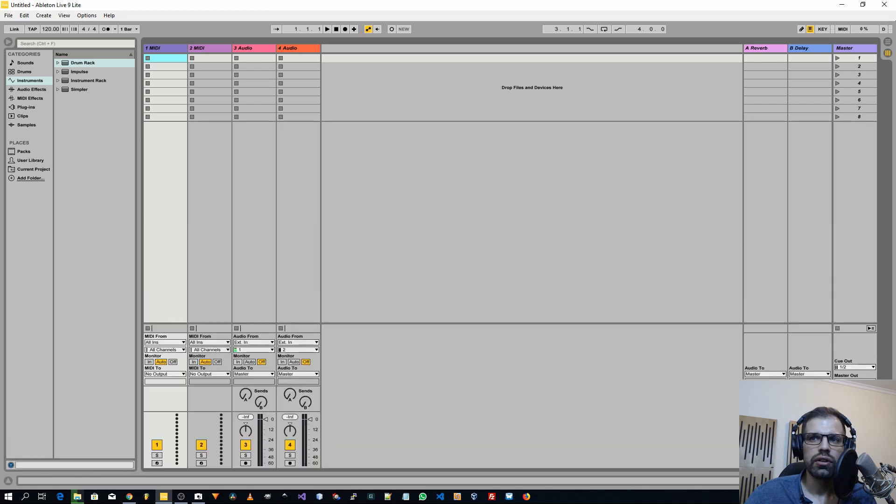
# - Toggle the Detail View's visibility and leave it shown beneath the session tracks
pyautogui.click(888, 481)
pyautogui.click(887, 480)
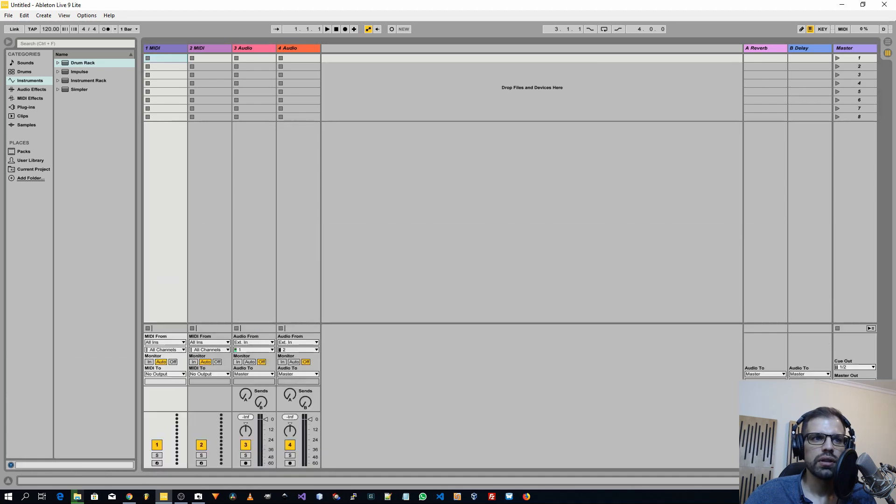
pyautogui.click(887, 481)
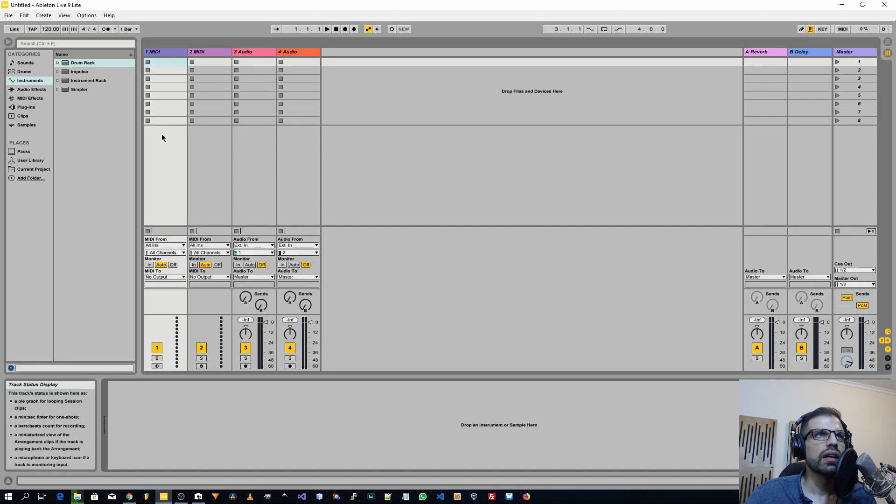
# - Hide and show the Browser twice, leaving it displayed beside the tracks
pyautogui.click(10, 45)
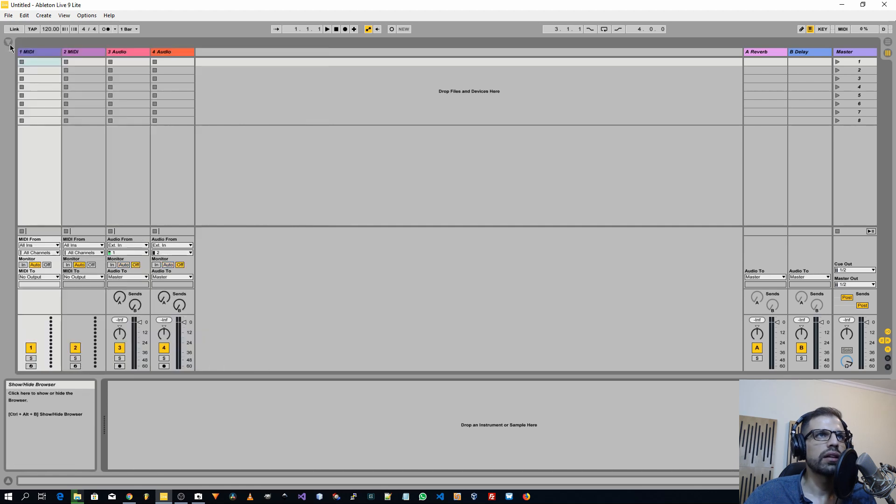
pyautogui.click(9, 45)
pyautogui.click(9, 45)
pyautogui.click(9, 45)
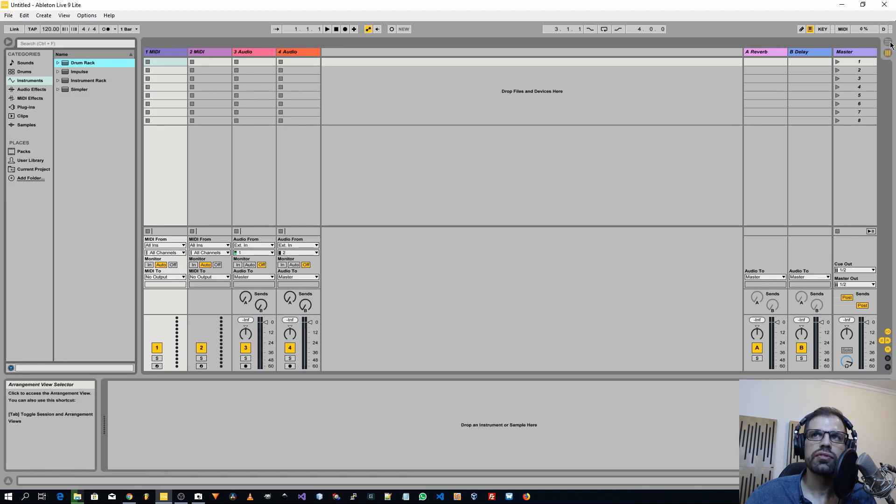
# - Toggle repeatedly between the Session and Arrangement Views, and hide and reshow the Browser
pyautogui.press('Tab')
pyautogui.press('Tab')
pyautogui.press('Tab')
pyautogui.press('Tab')
pyautogui.press('Tab')
pyautogui.press('Tab')
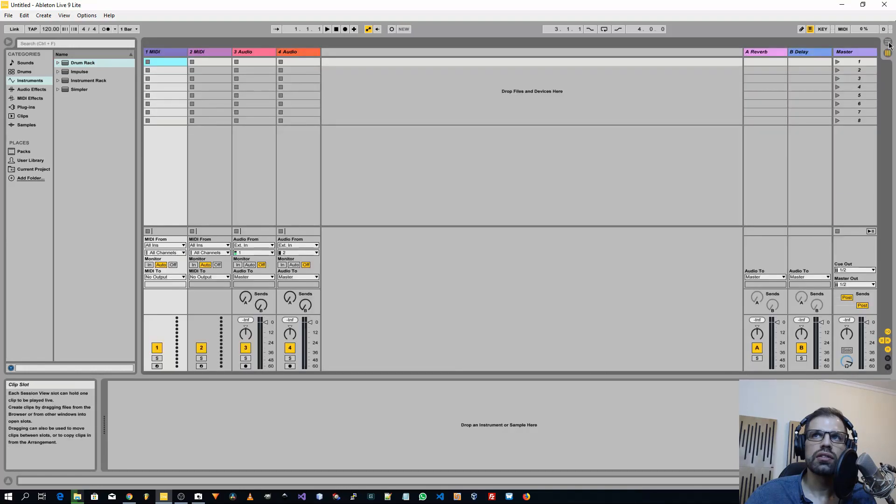
pyautogui.click(8, 43)
pyautogui.click(7, 43)
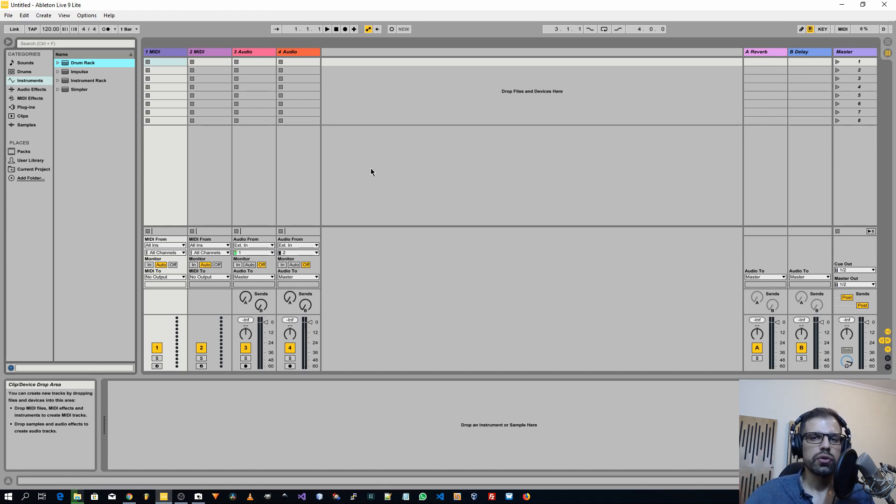
# - Examine the track layout in the Arrangement View and return to the Session View
pyautogui.click(888, 41)
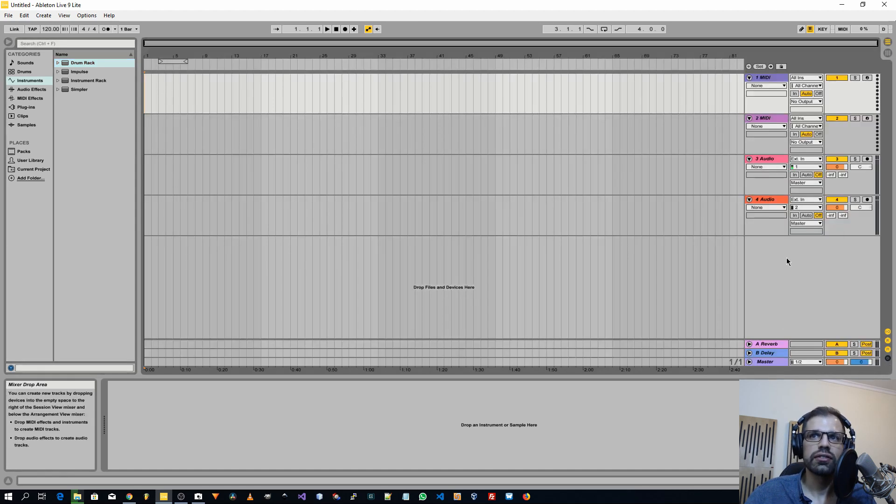
pyautogui.click(888, 53)
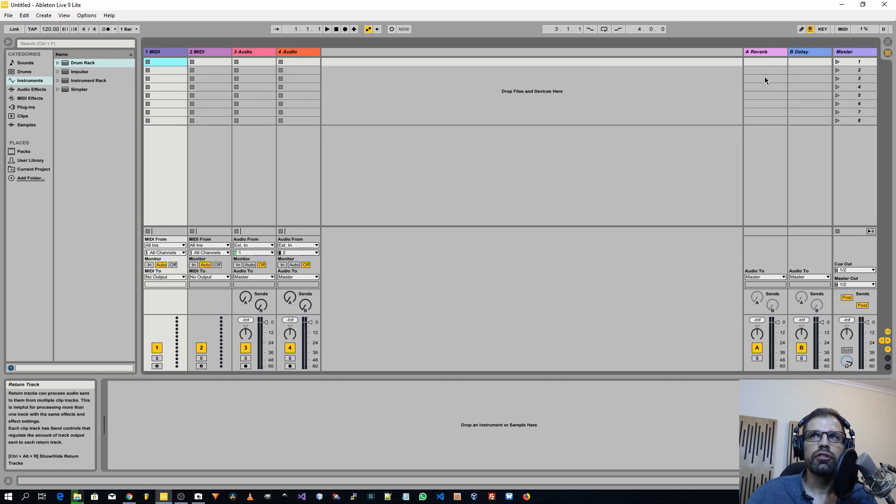
pyautogui.press('Tab')
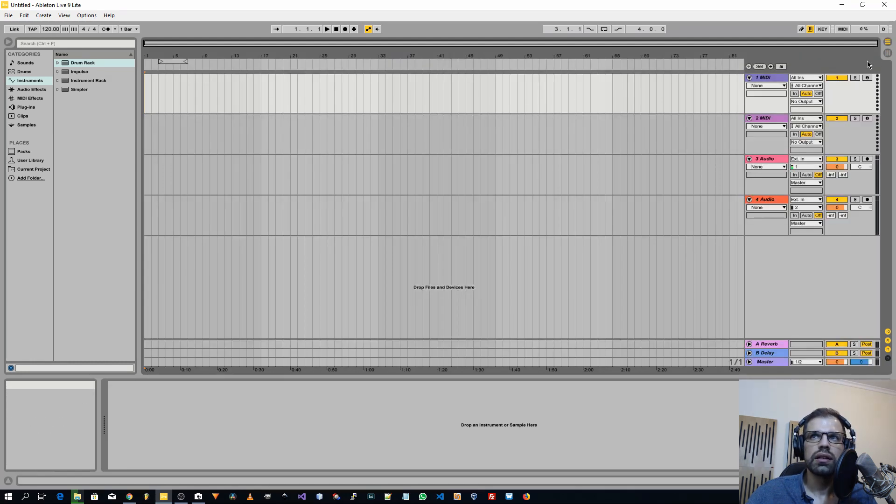
pyautogui.press('Tab')
# - Create an empty MIDI clip in the first slot of the 2 MIDI track, and enlarge and shrink its Clip View
pyautogui.doubleClick(215, 62)
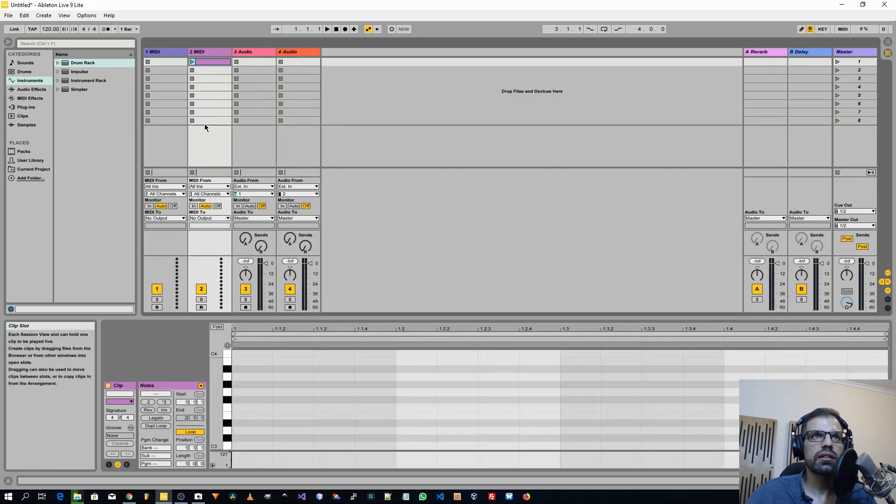
pyautogui.moveTo(346, 317); pyautogui.dragTo(347, 234)
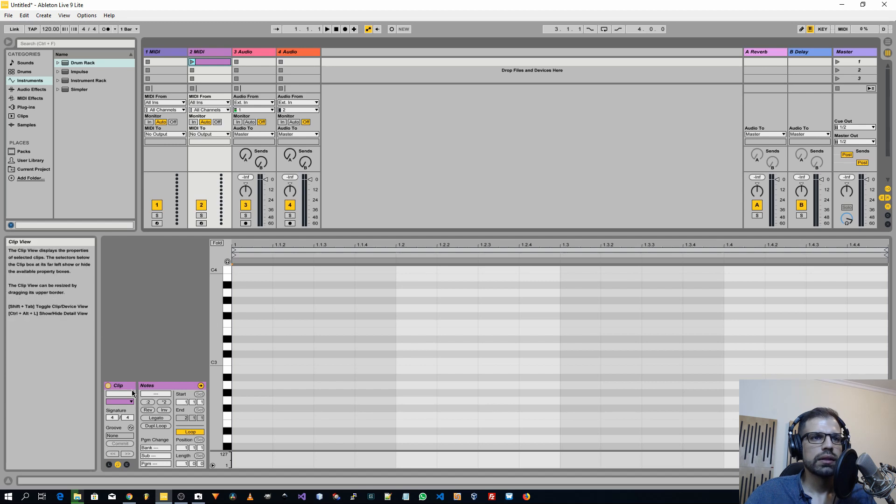
pyautogui.click(206, 51)
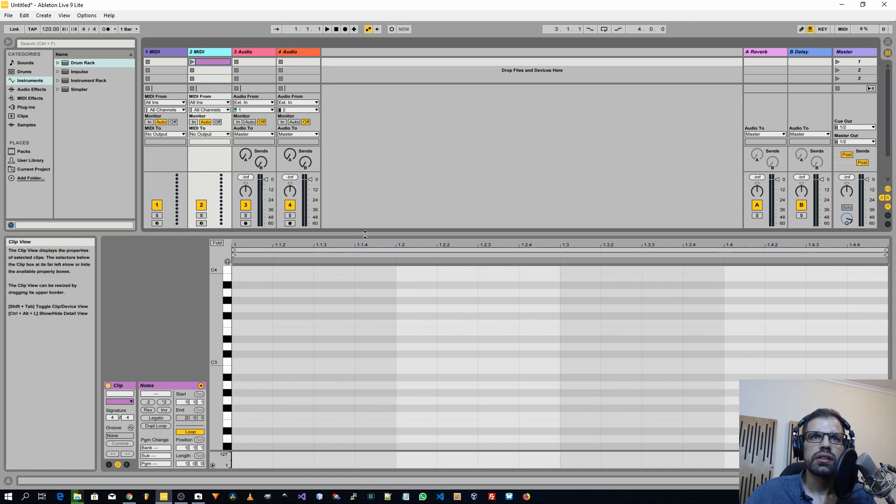
pyautogui.moveTo(363, 230); pyautogui.dragTo(359, 382)
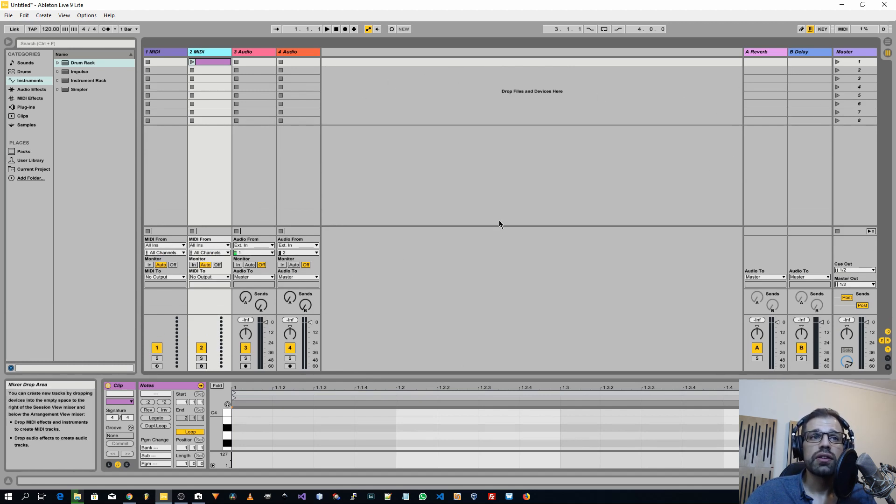
# - Compare the 2 MIDI track in the Arrangement View with its clip in the Session View
pyautogui.click(889, 44)
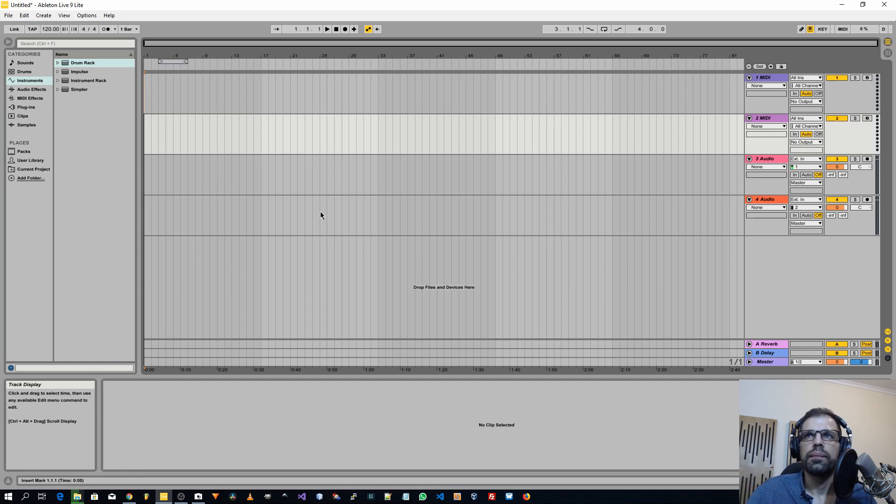
pyautogui.click(888, 54)
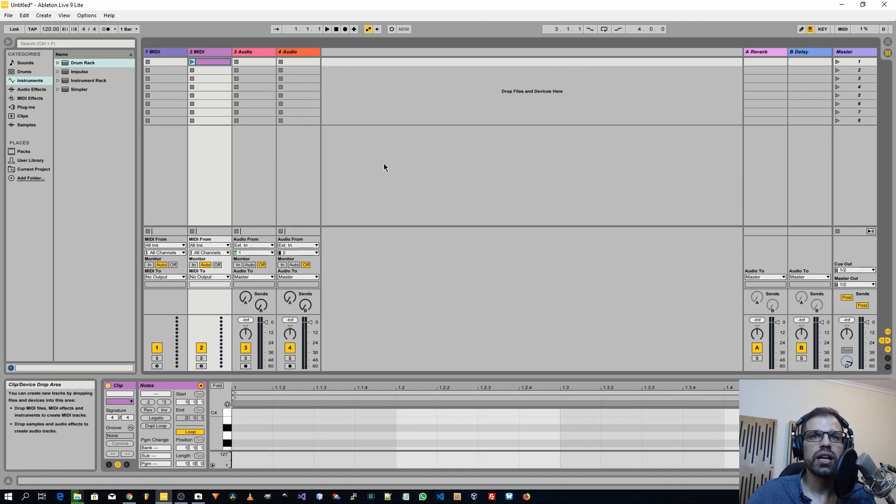
pyautogui.click(888, 42)
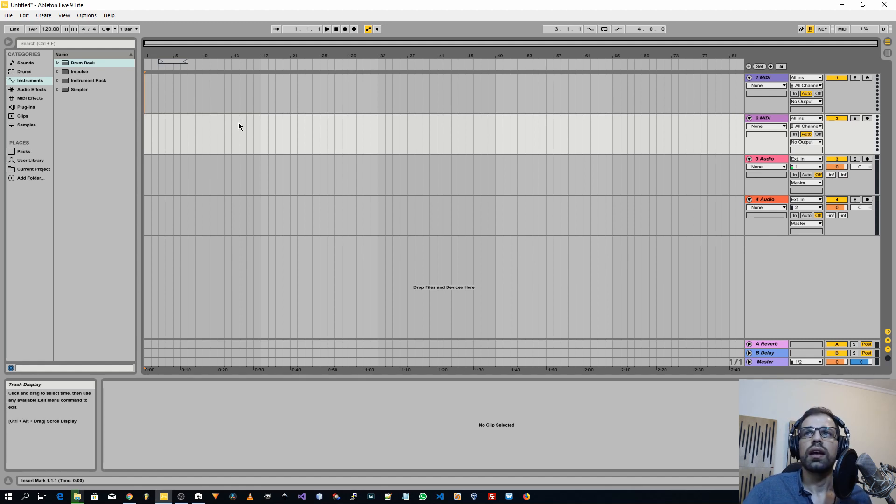
pyautogui.click(887, 54)
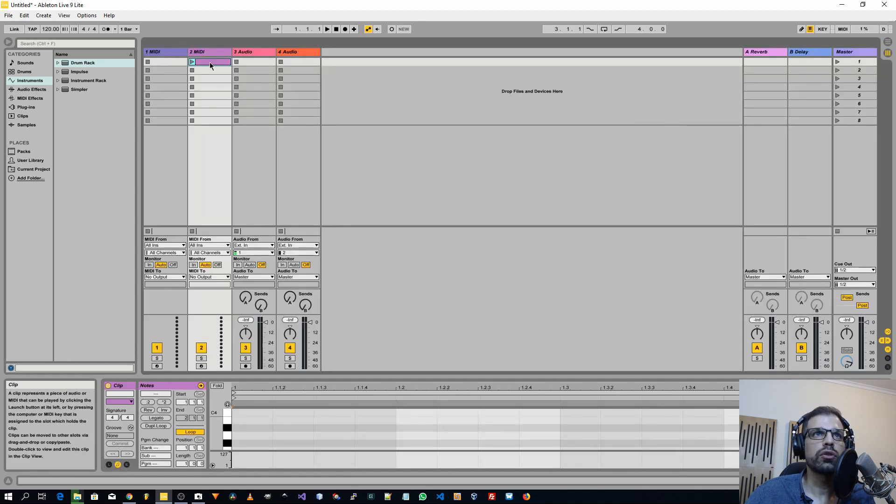
pyautogui.press('Tab')
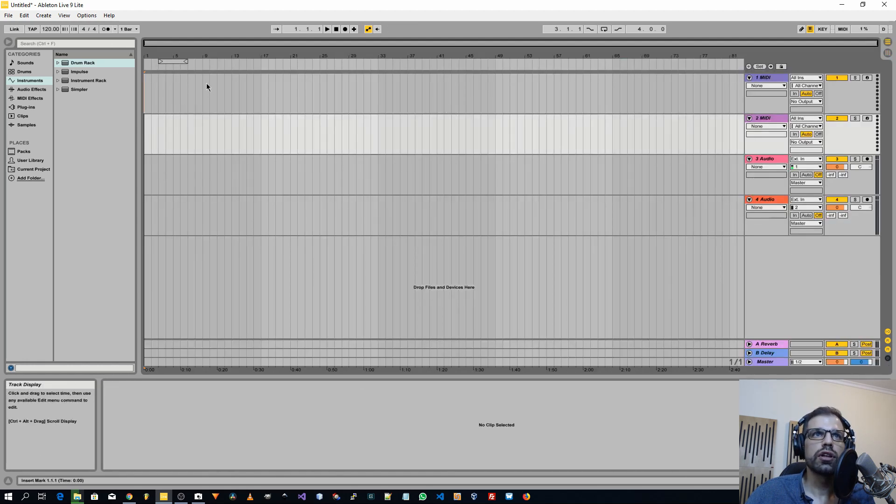
pyautogui.click(887, 54)
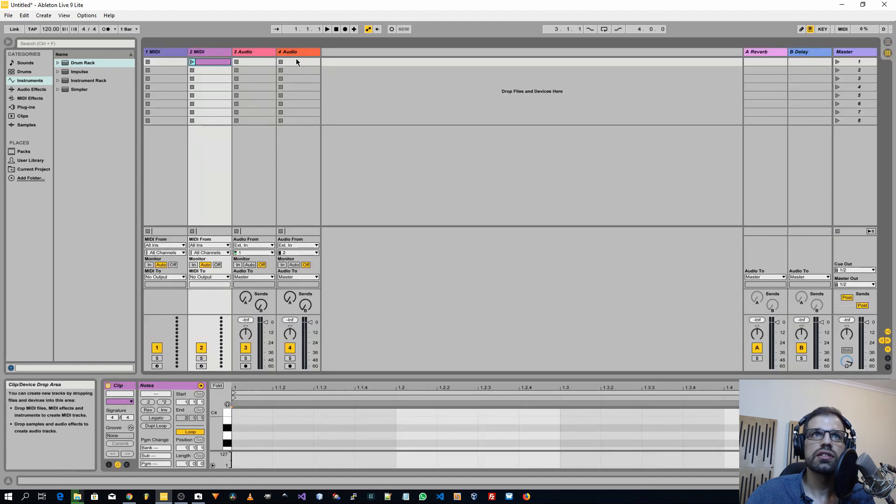
# - Copy the 2 MIDI clip into the Arrangement View at bar 3 of the 1 MIDI track, delete that copy, and return to the Session View
pyautogui.moveTo(212, 61); pyautogui.dragTo(164, 93)
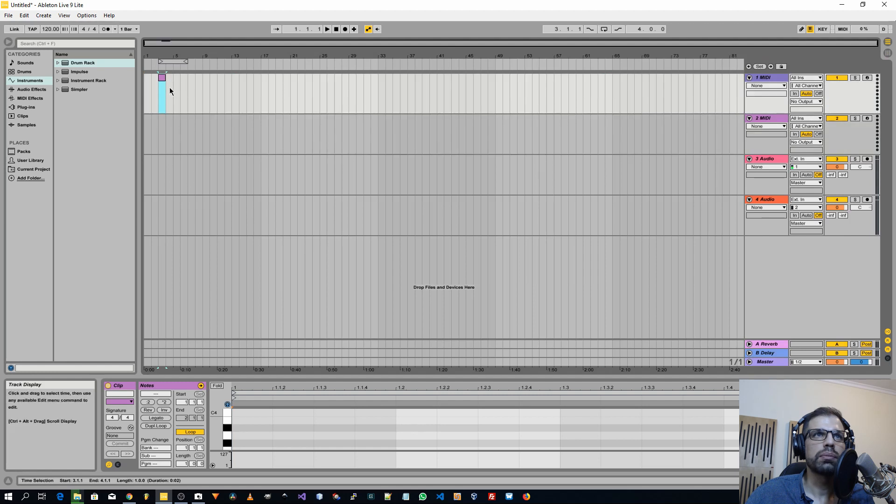
pyautogui.press('Delete')
pyautogui.click(203, 94)
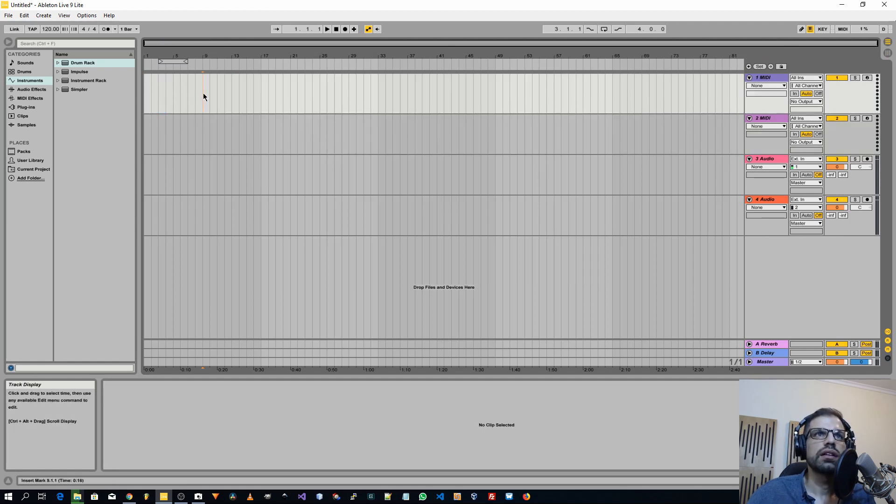
pyautogui.click(888, 52)
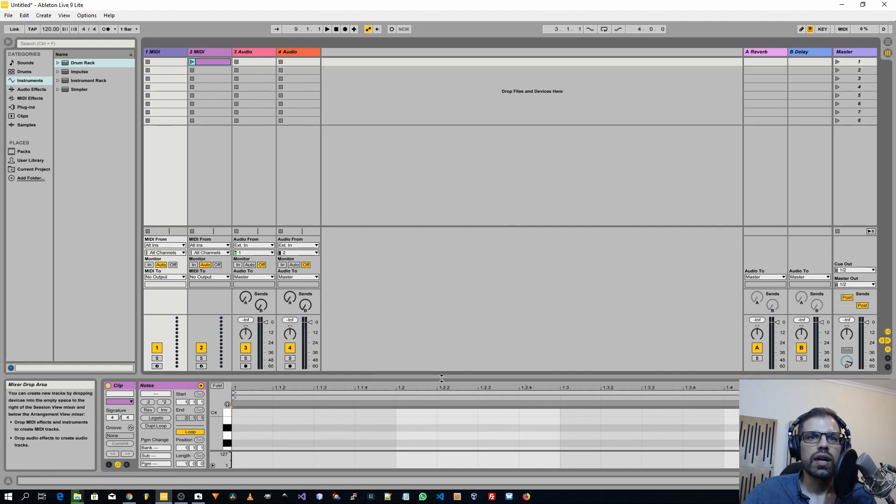
# - Enlarge the Clip View and compare what it shows for the 3 Audio track's empty first slot and the 2 MIDI track
pyautogui.moveTo(452, 378); pyautogui.dragTo(451, 311)
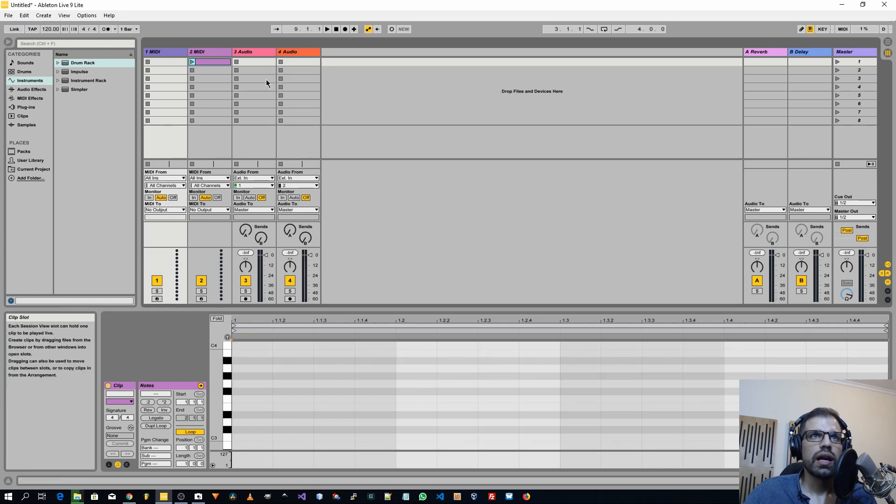
pyautogui.click(251, 62)
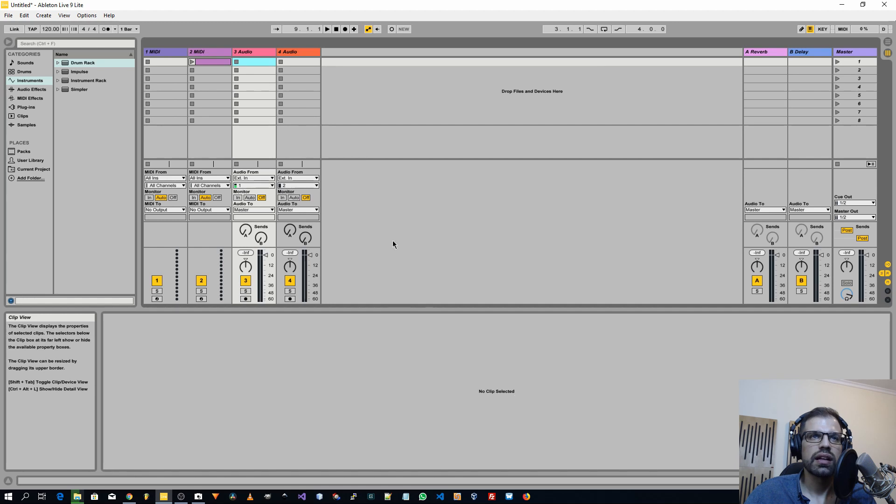
pyautogui.click(216, 55)
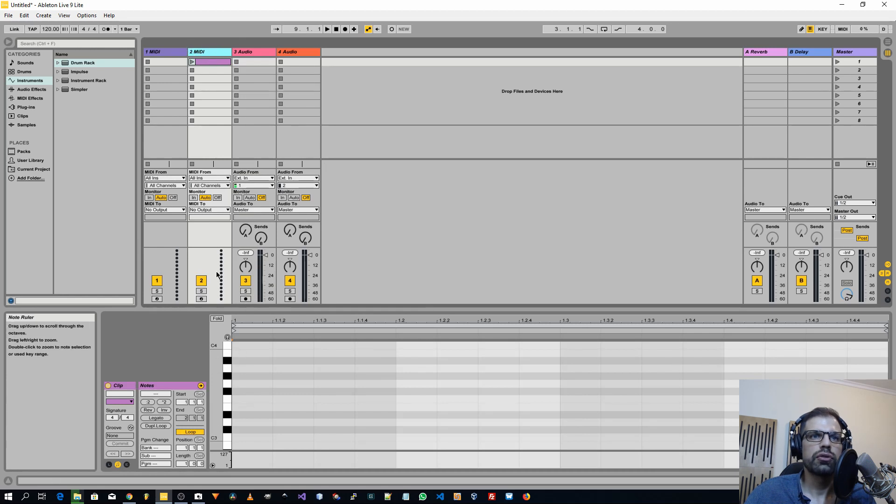
pyautogui.click(252, 61)
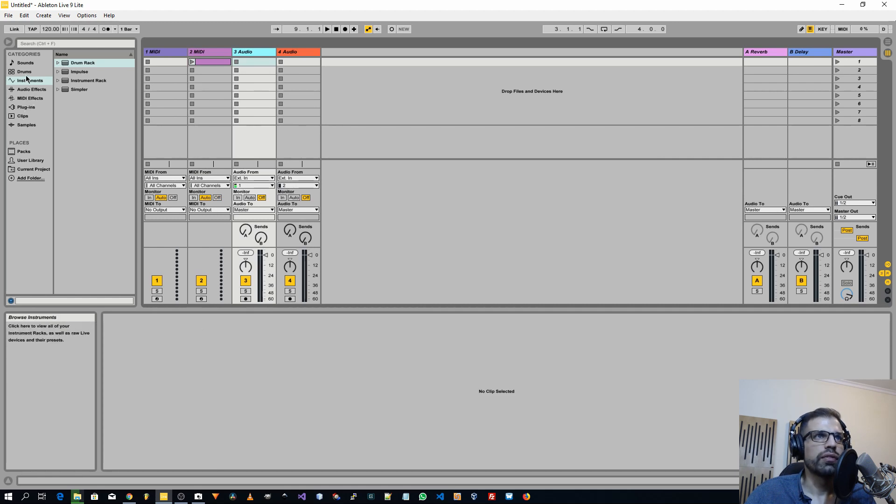
# - Browse the Sounds, Clips and Samples categories, and place the 80s Beat-90bpm.wav sample in the first slot of the 3 Audio track
pyautogui.click(26, 63)
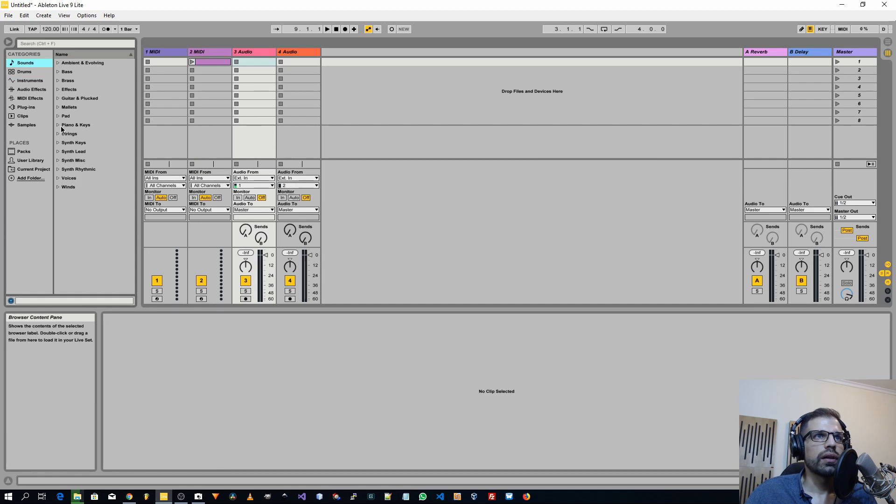
pyautogui.click(24, 117)
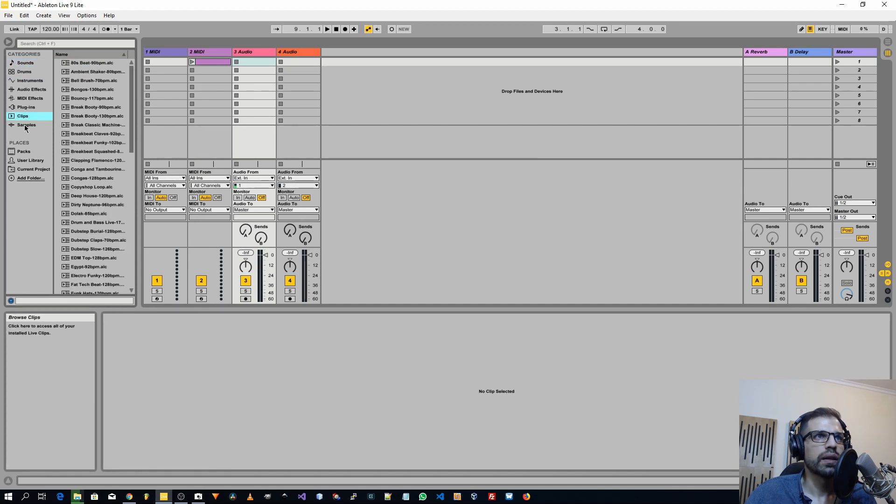
pyautogui.click(26, 124)
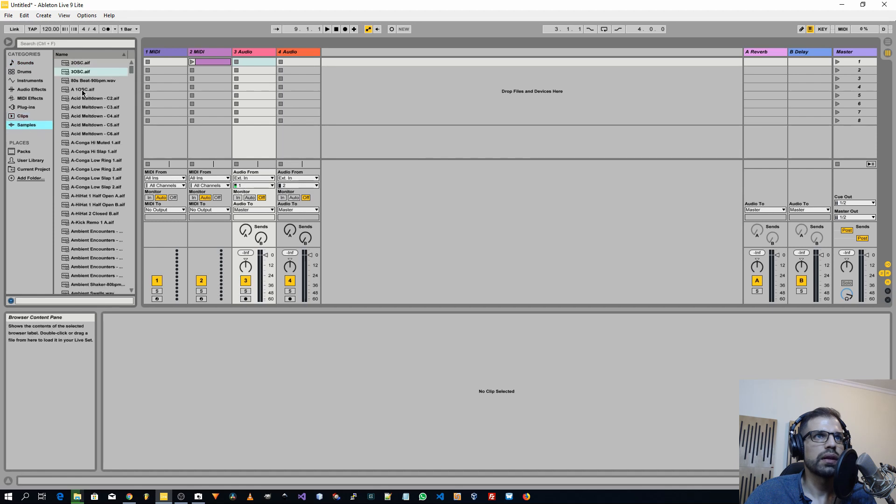
pyautogui.moveTo(86, 83); pyautogui.dragTo(262, 63)
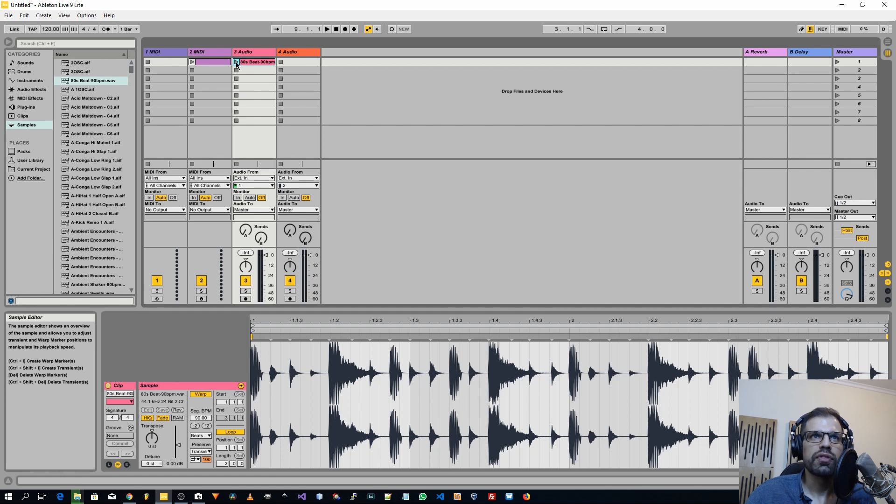
# - Compare the Clip Views of the 2 MIDI clip and the 3 Audio sample, switching repeatedly between the Clip and Device Views
pyautogui.click(210, 54)
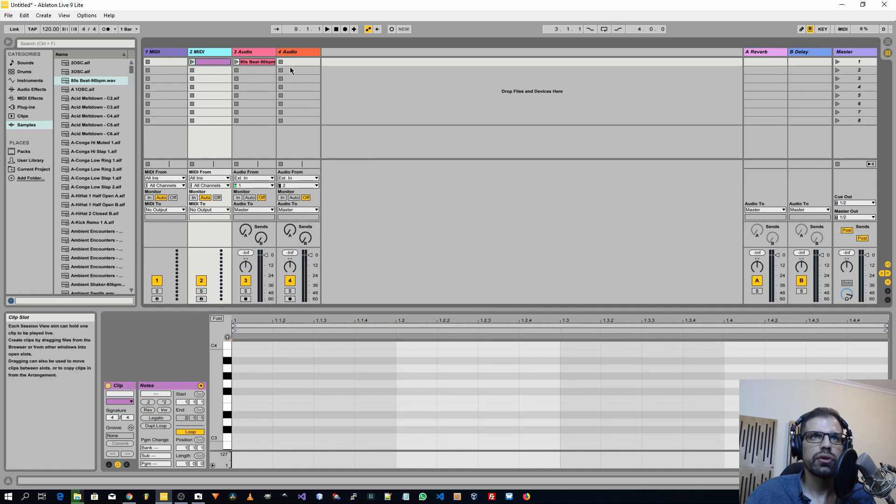
pyautogui.click(243, 50)
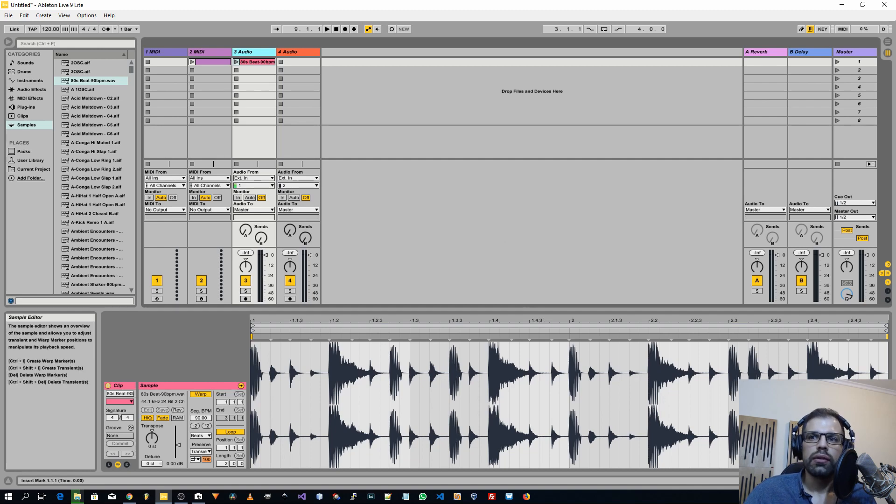
pyautogui.hotkey('shift', 'Tab')
pyautogui.hotkey('shift', 'Tab')
pyautogui.hotkey('shift', 'Tab')
pyautogui.hotkey('shift', 'Tab')
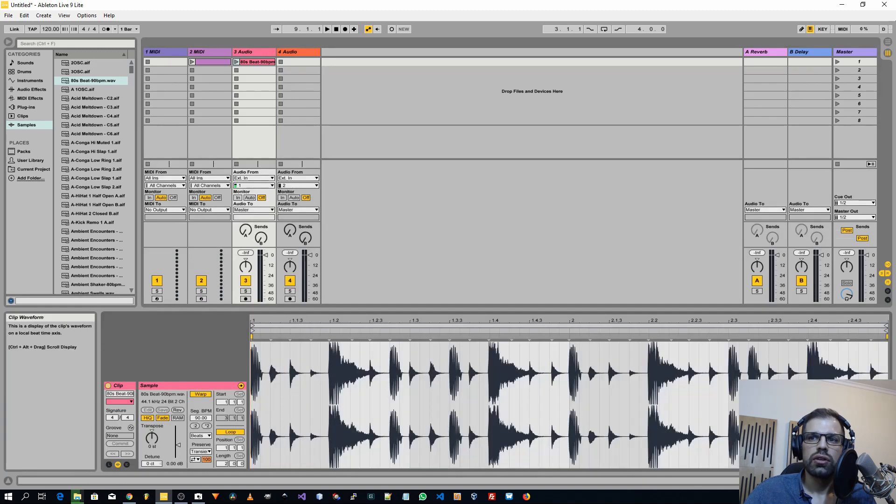
pyautogui.hotkey('shift', 'Tab')
pyautogui.hotkey('shift', 'Tab')
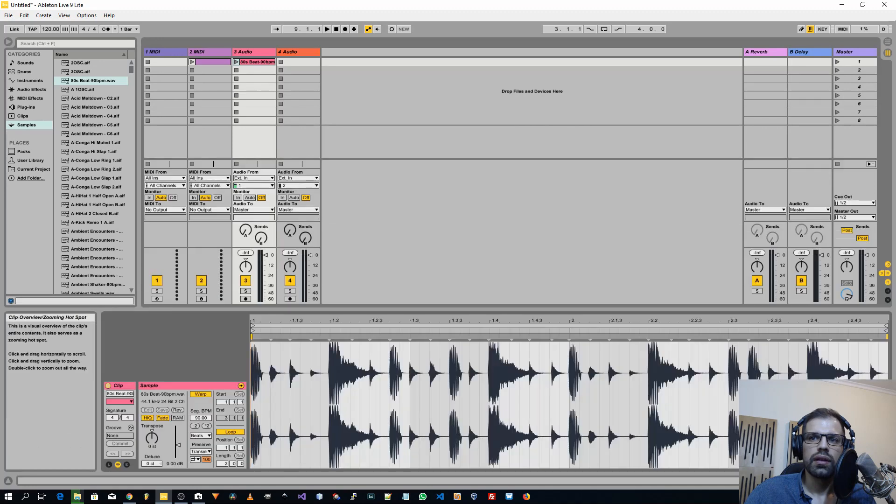
pyautogui.hotkey('shift', 'Tab')
pyautogui.hotkey('shift', 'Tab')
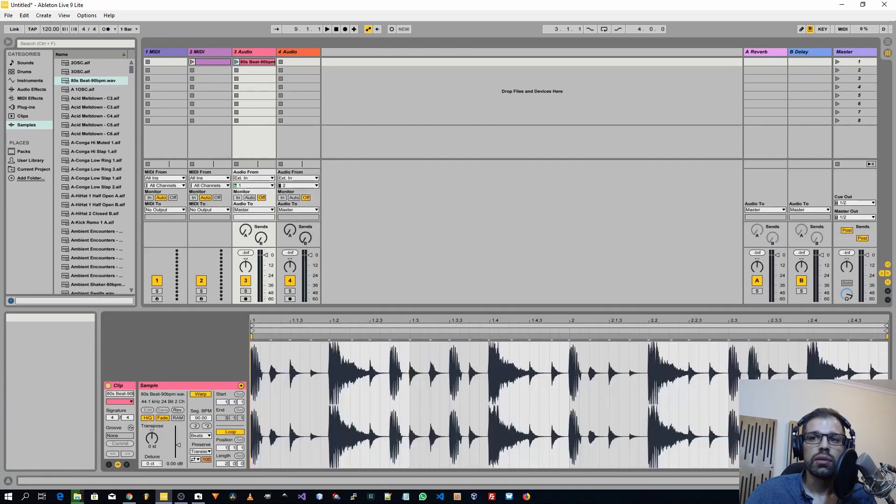
# - Show the Device View and compare its drop areas for the 2 MIDI and 3 Audio tracks
pyautogui.click(212, 62)
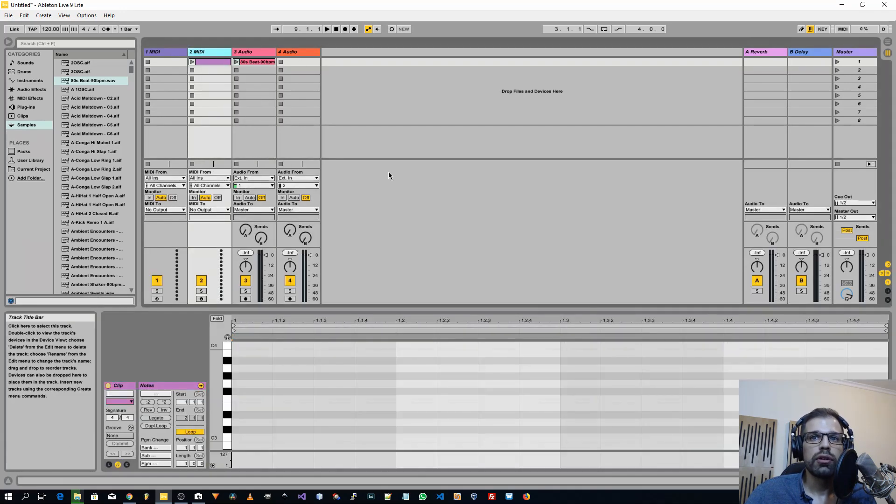
pyautogui.hotkey('shift', 'Tab')
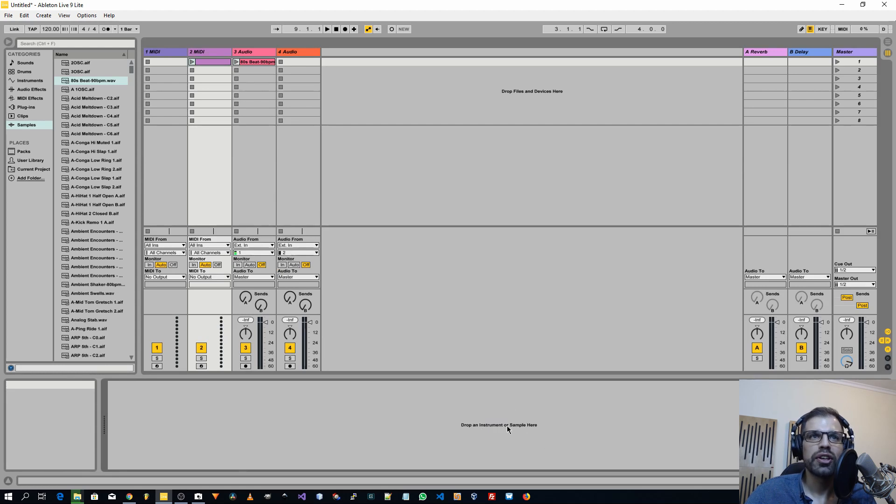
pyautogui.click(248, 62)
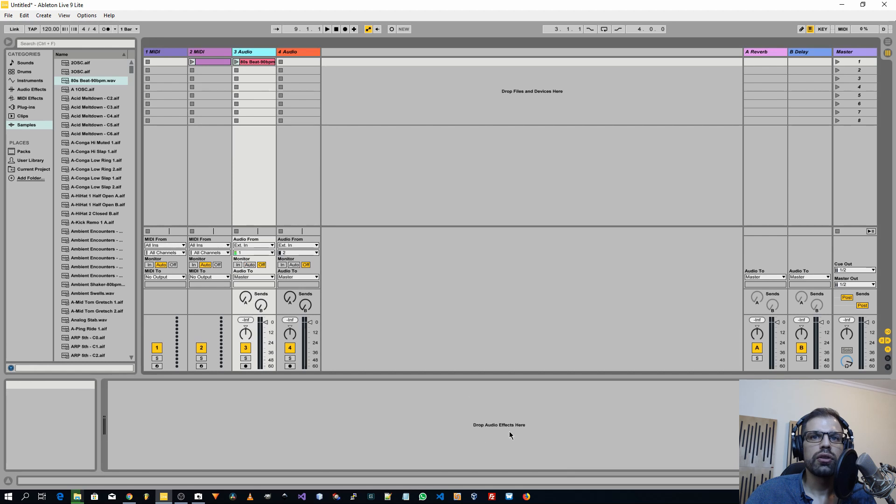
# - Load the FidelityEQ-64bit plug-in onto the 3 Audio track, close its plug-in window, and delete the device
pyautogui.click(26, 106)
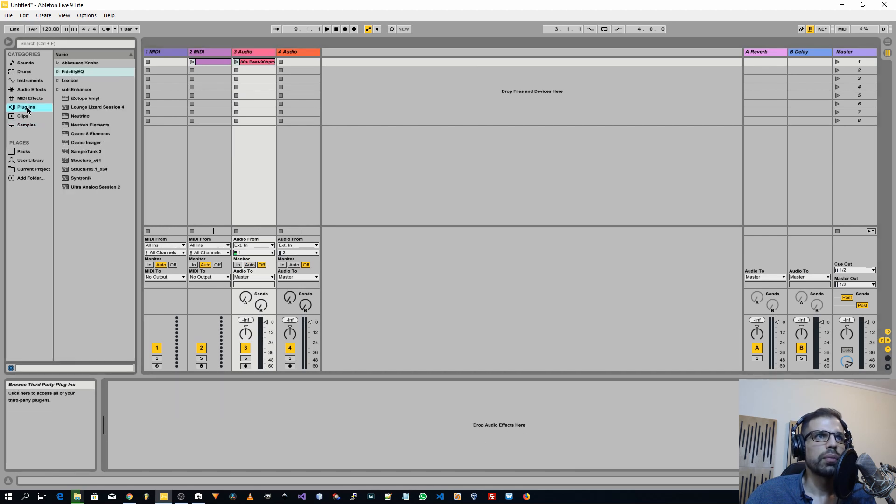
pyautogui.click(58, 71)
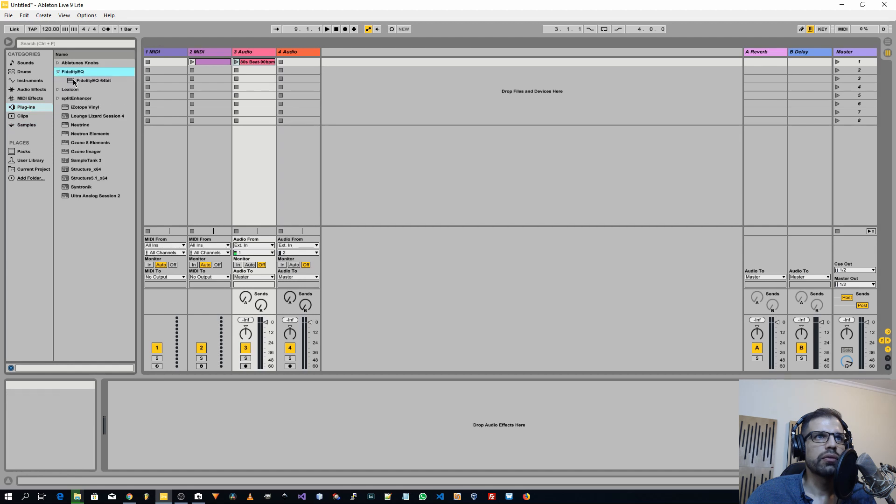
pyautogui.moveTo(91, 81); pyautogui.dragTo(274, 426)
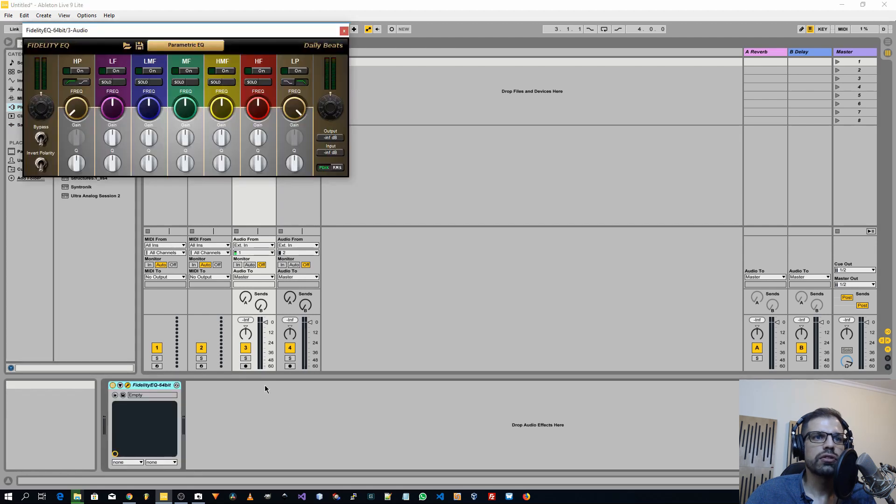
pyautogui.moveTo(205, 30); pyautogui.dragTo(605, 187)
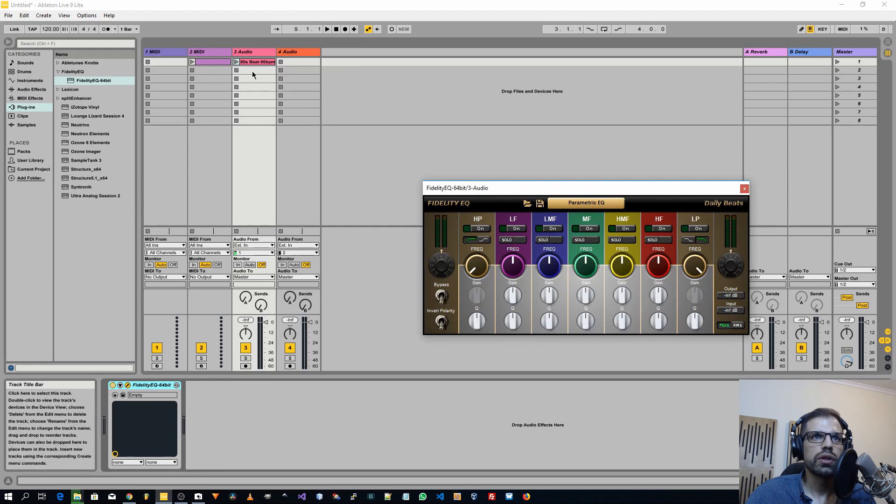
pyautogui.click(744, 188)
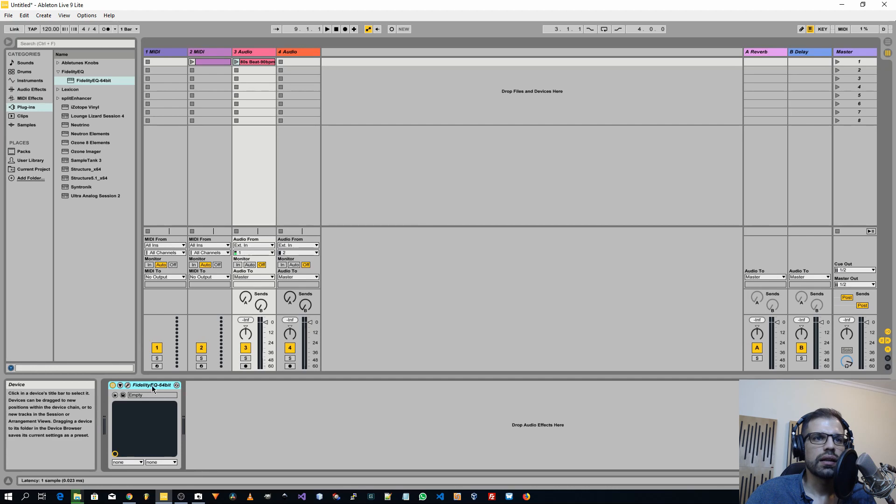
pyautogui.press('Delete')
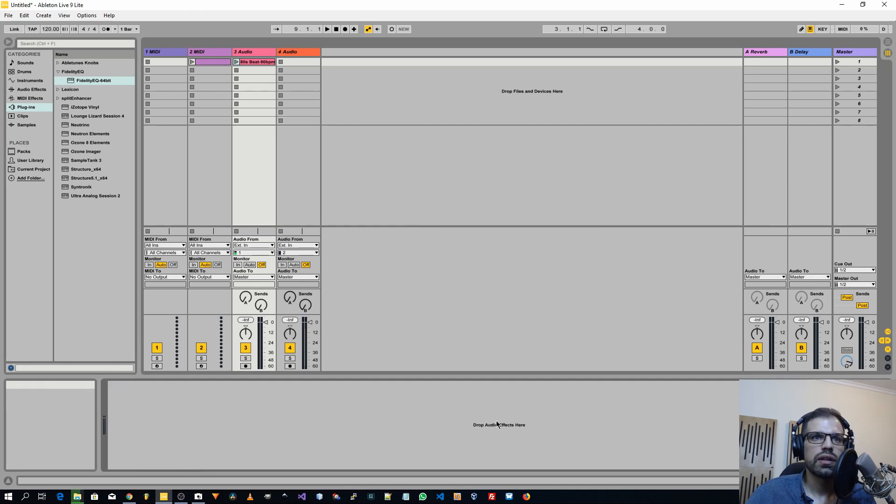
# - Review the Clip Views of the 3 Audio and 2 MIDI tracks, and return to the Device View of 2 MIDI
pyautogui.click(794, 481)
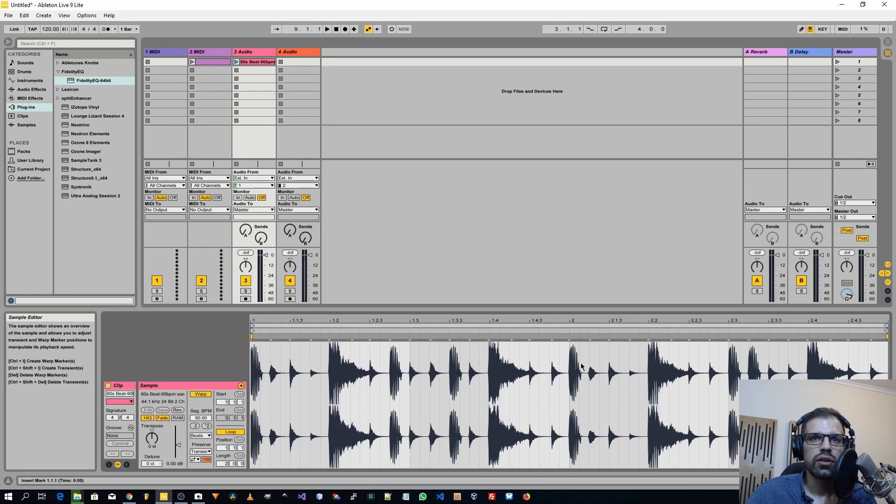
pyautogui.click(216, 56)
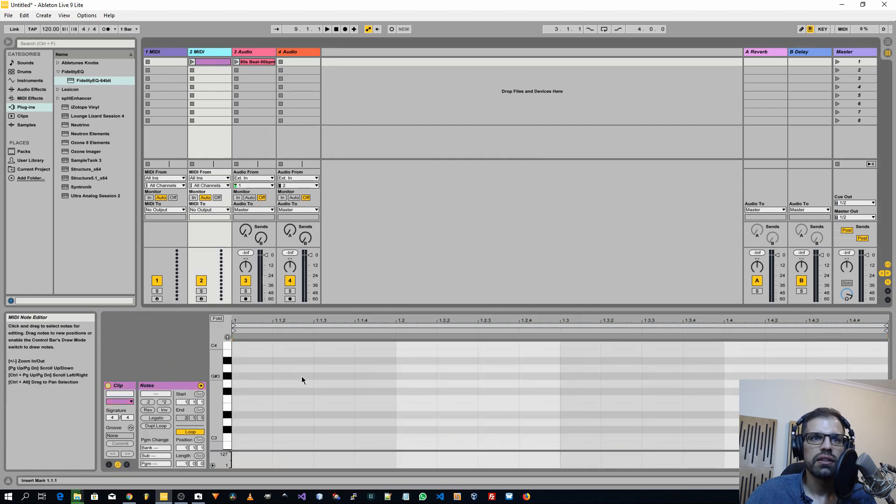
pyautogui.click(844, 480)
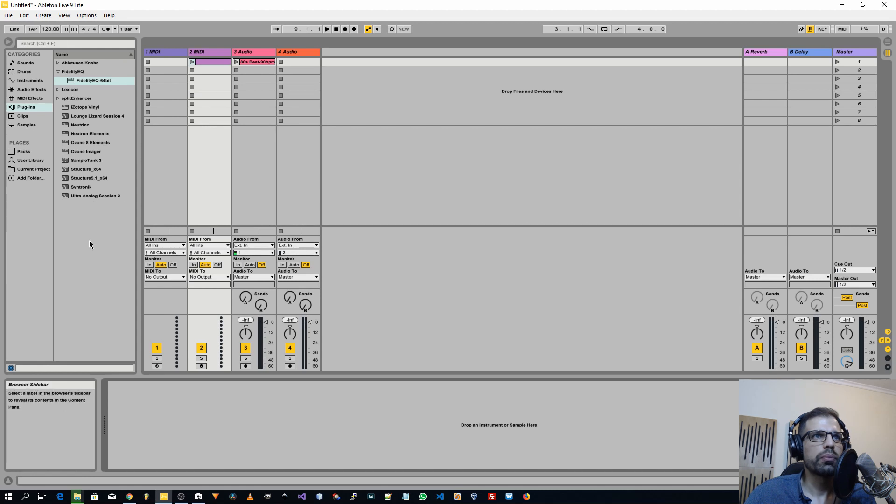
# - Look through the browser categories from Sounds to Samples, and slightly widen the browser's category sidebar
pyautogui.click(27, 64)
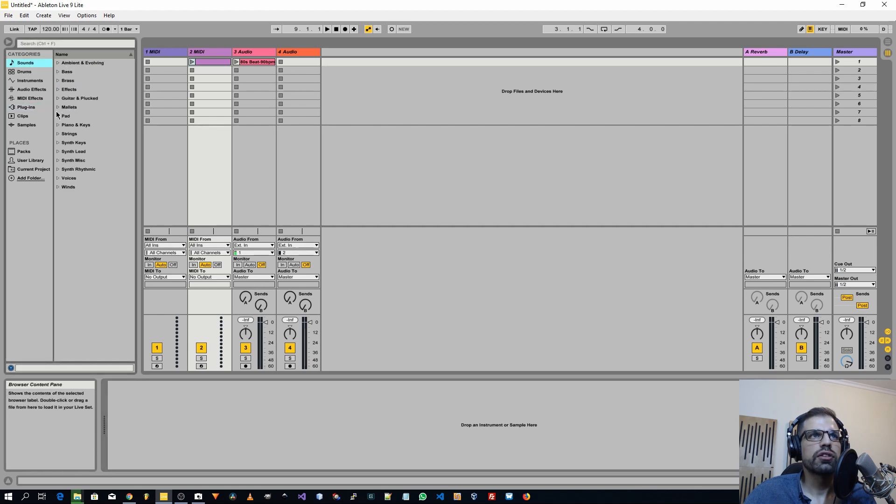
pyautogui.click(26, 71)
pyautogui.click(29, 80)
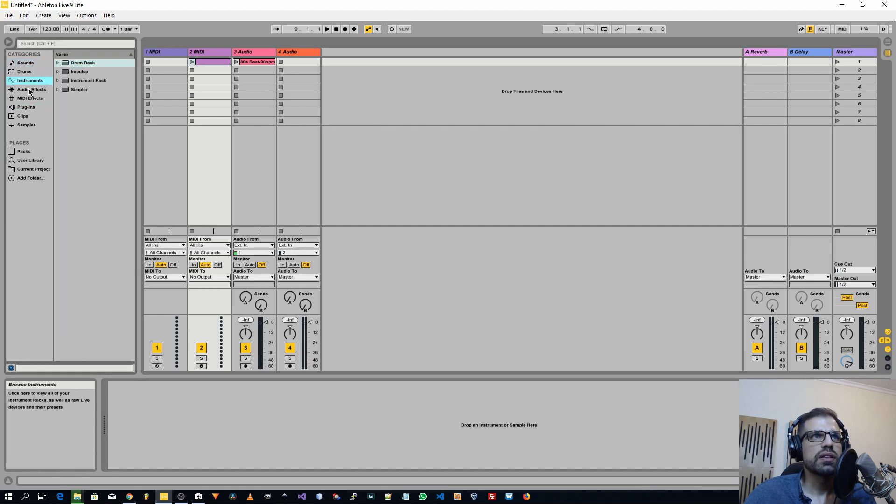
pyautogui.click(30, 91)
pyautogui.click(29, 99)
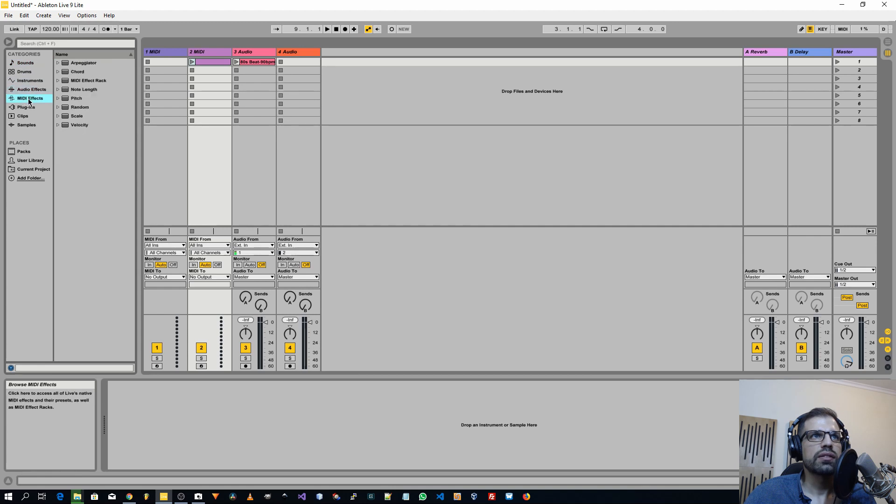
pyautogui.click(25, 107)
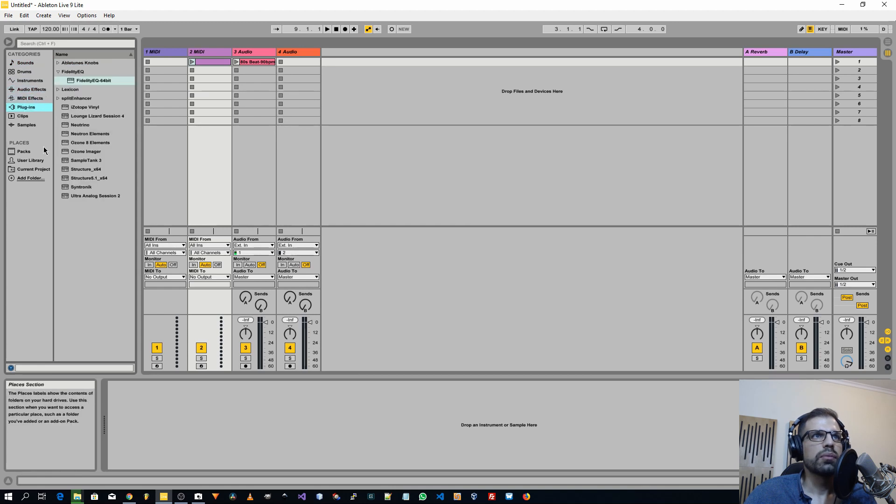
pyautogui.click(23, 115)
pyautogui.click(22, 126)
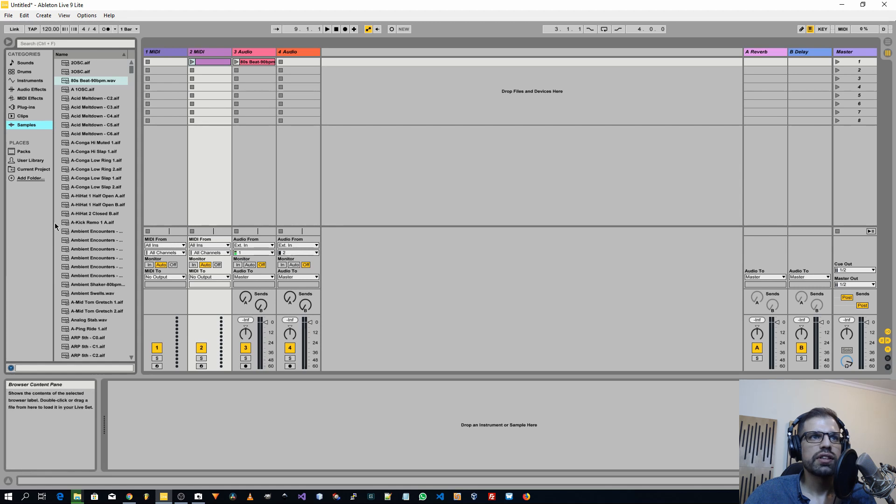
pyautogui.moveTo(55, 223); pyautogui.dragTo(61, 226)
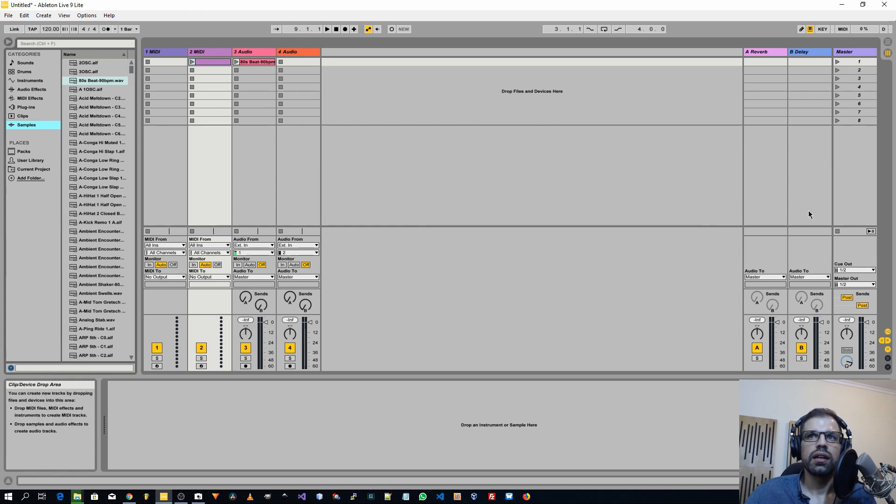
# - View the device chains of the A Reverb return track and the Master track
pyautogui.click(770, 54)
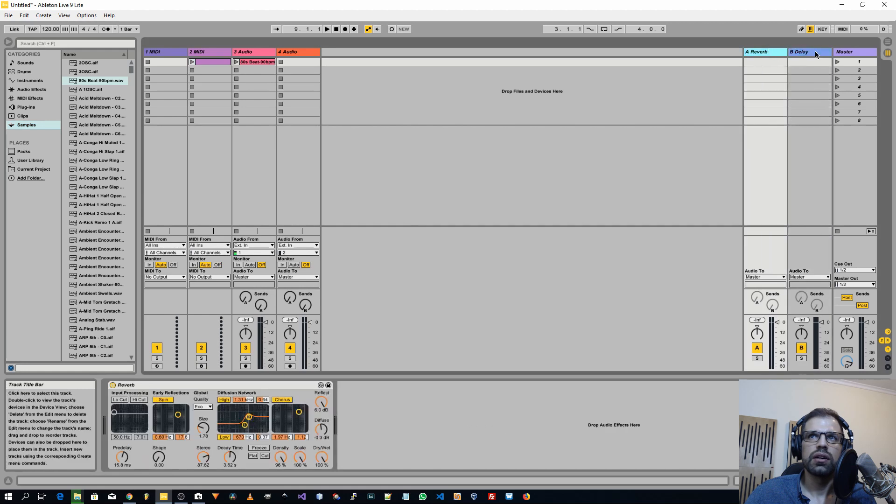
pyautogui.click(847, 52)
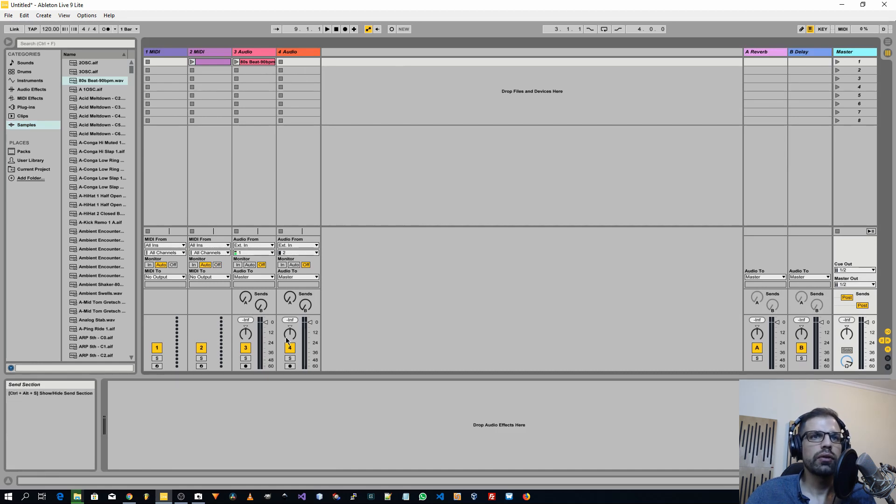
# - Solo the 3 Audio track, toggle its record arming on and off, and turn the solo off
pyautogui.click(245, 359)
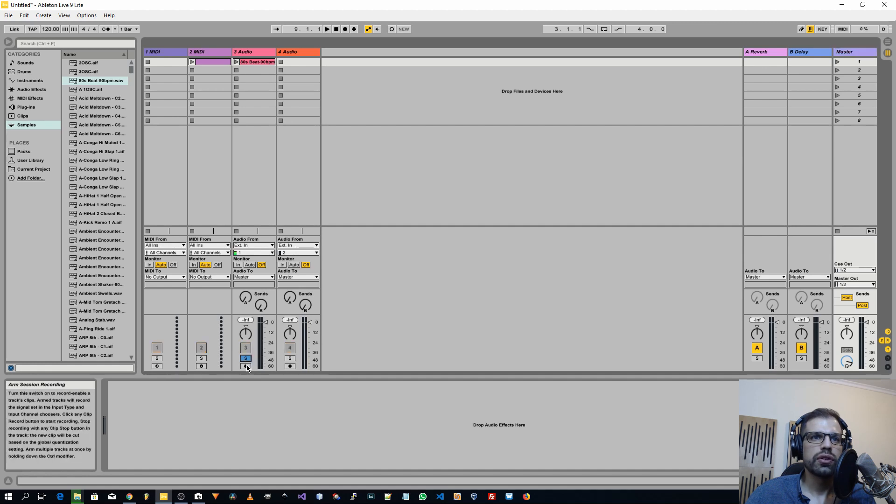
pyautogui.click(245, 367)
pyautogui.click(246, 366)
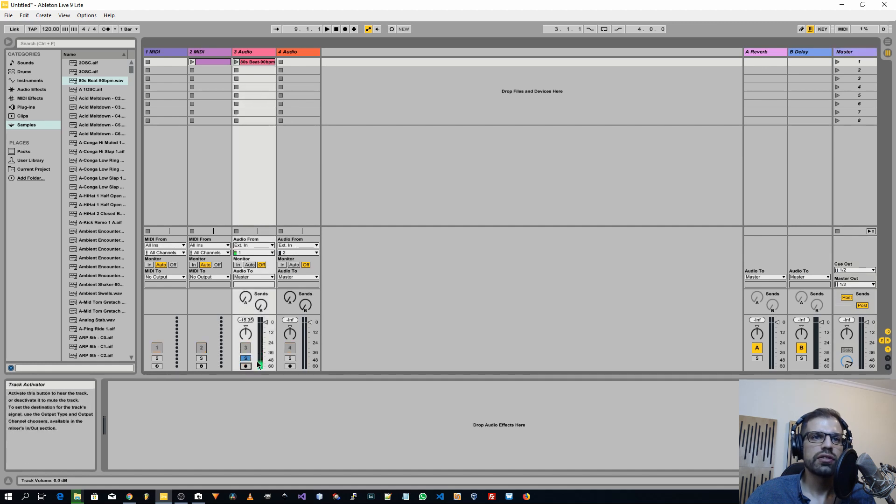
pyautogui.click(246, 358)
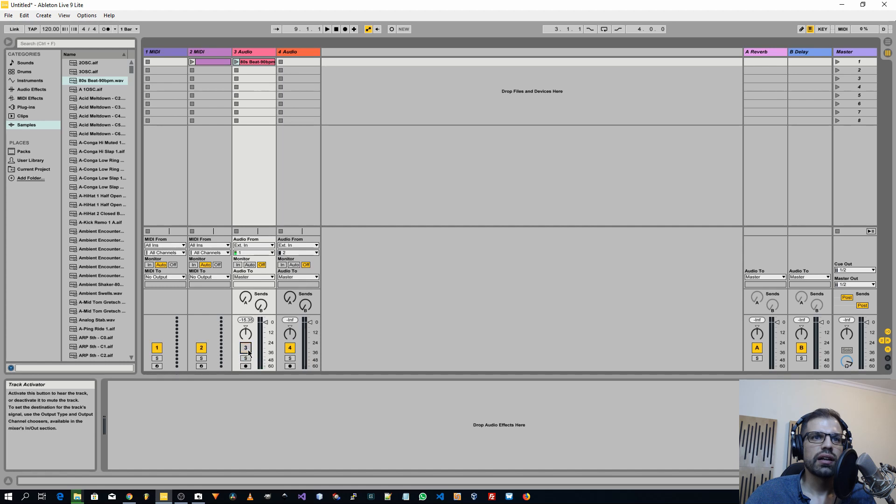
# - Arm the 3 Audio track for recording and try its Auto and In monitoring modes
pyautogui.click(250, 366)
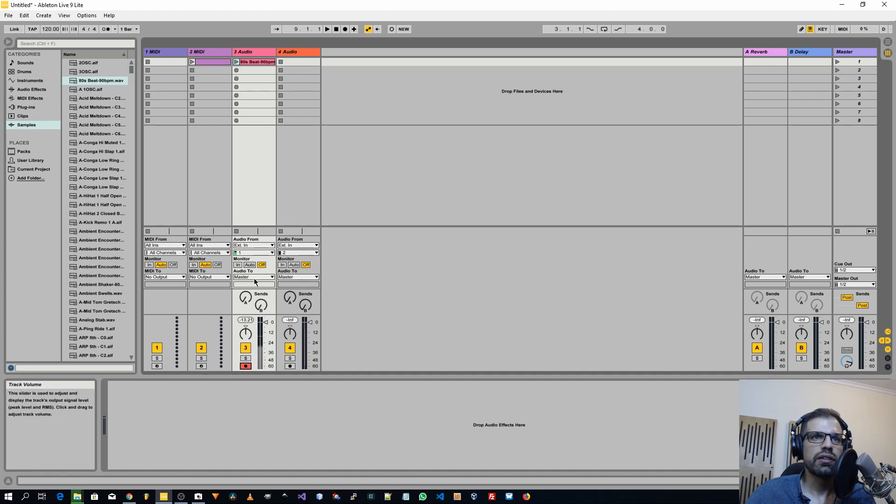
pyautogui.click(250, 264)
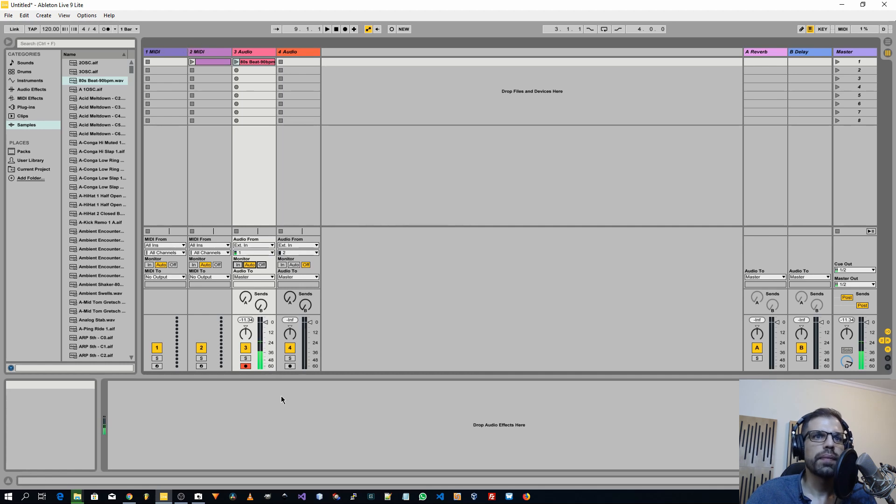
pyautogui.click(237, 265)
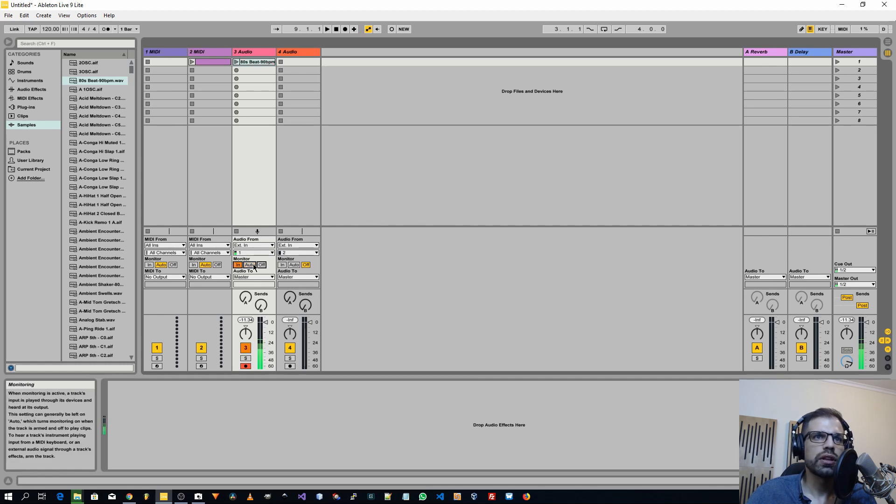
# - Set the 3 Audio track's monitoring to Off, toggle its record arming, and leave the track disarmed
pyautogui.click(262, 265)
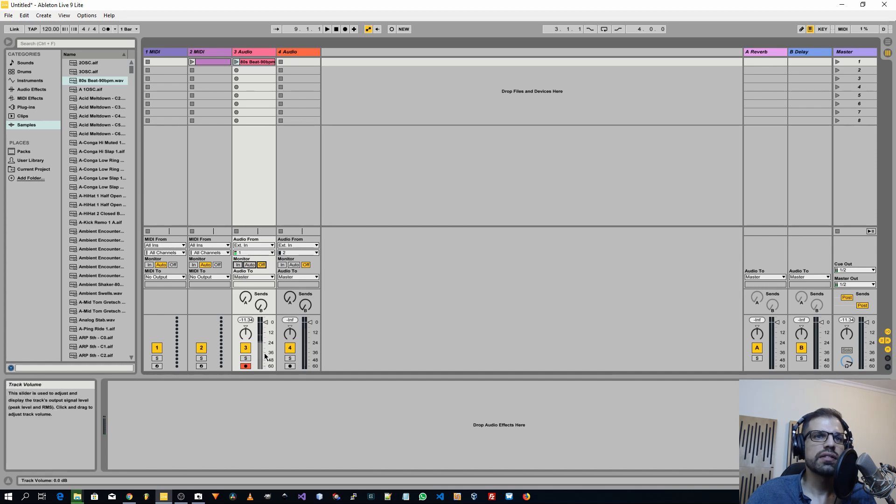
pyautogui.click(246, 366)
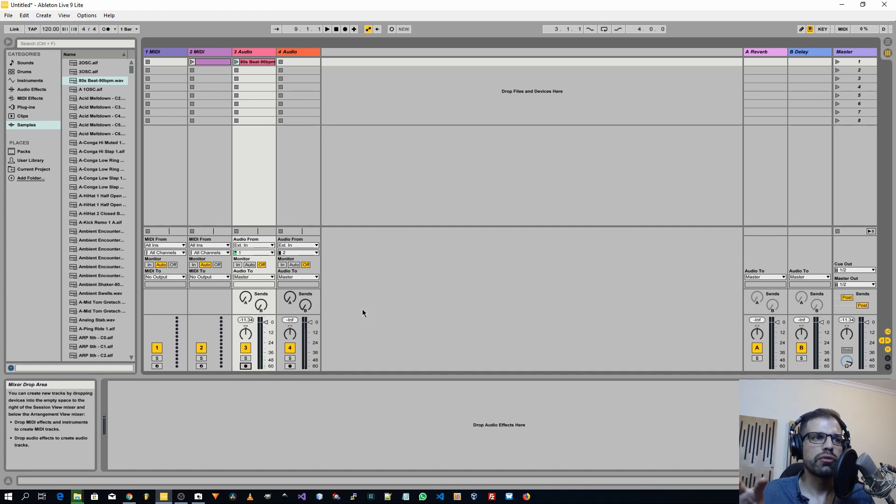
pyautogui.click(246, 367)
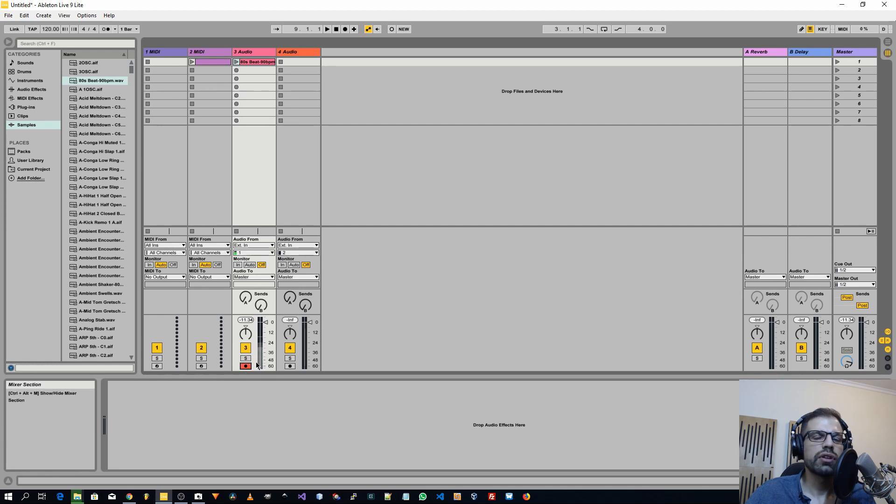
pyautogui.click(246, 366)
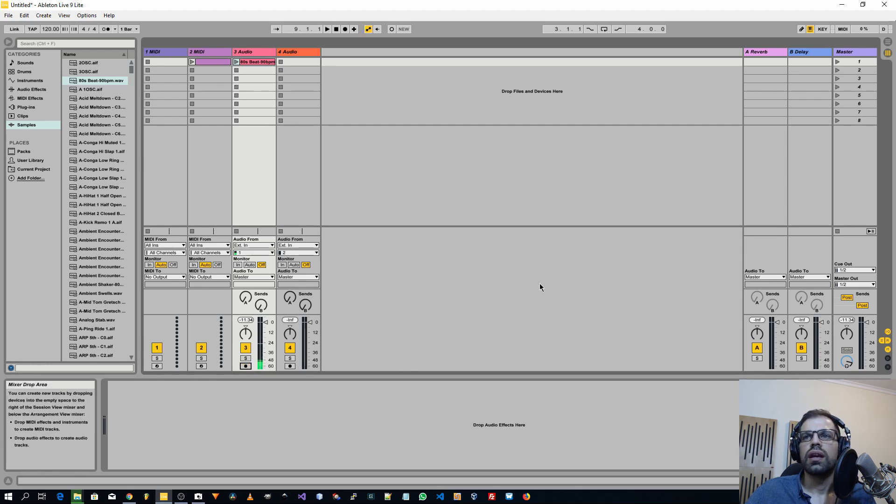
# - Arm the 3 Audio track and try Auto monitoring, disarm it, and set its monitoring back to Off
pyautogui.click(246, 366)
pyautogui.click(250, 265)
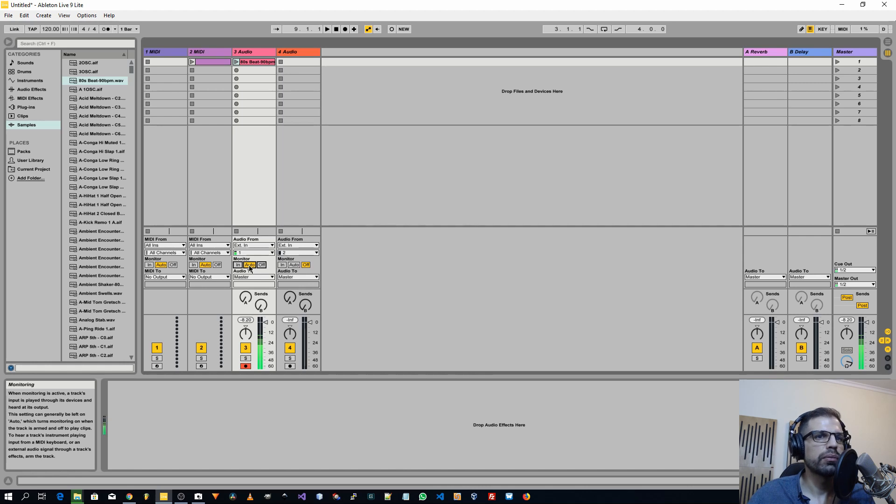
pyautogui.click(245, 366)
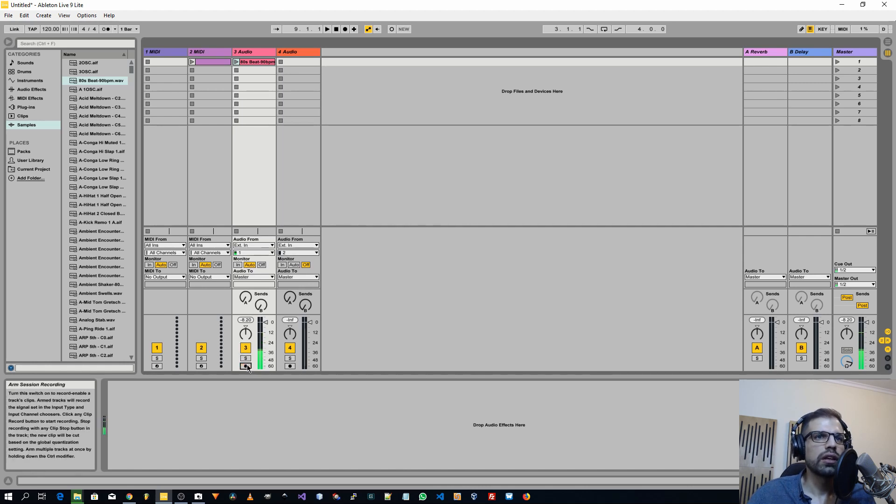
pyautogui.click(262, 264)
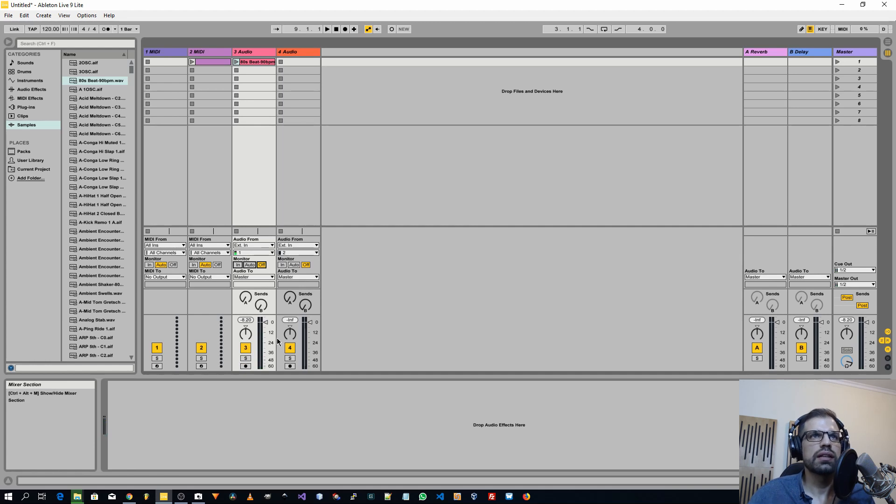
# - Arm the 2 MIDI track for recording and disarm it again
pyautogui.click(201, 366)
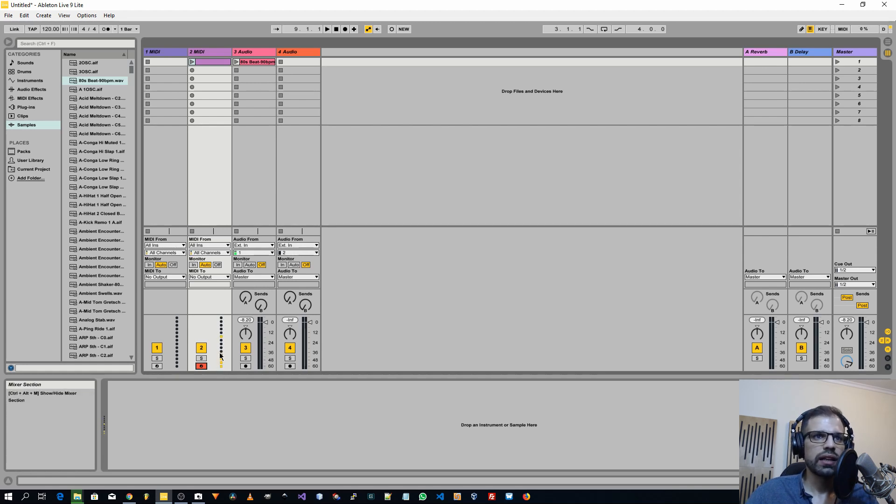
pyautogui.click(201, 367)
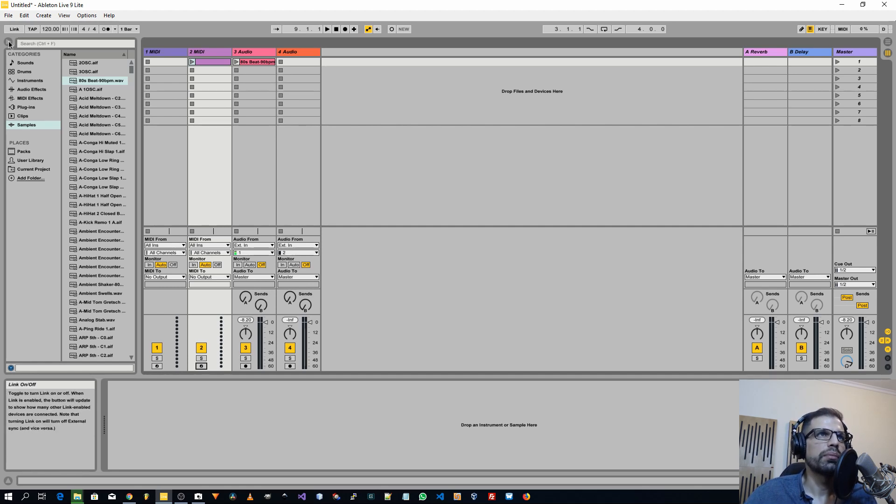
# - Tap in a tempo for the Live Set by hand and adjust it to 89.00 BPM
pyautogui.click(32, 29)
pyautogui.click(33, 29)
pyautogui.click(32, 30)
pyautogui.click(32, 30)
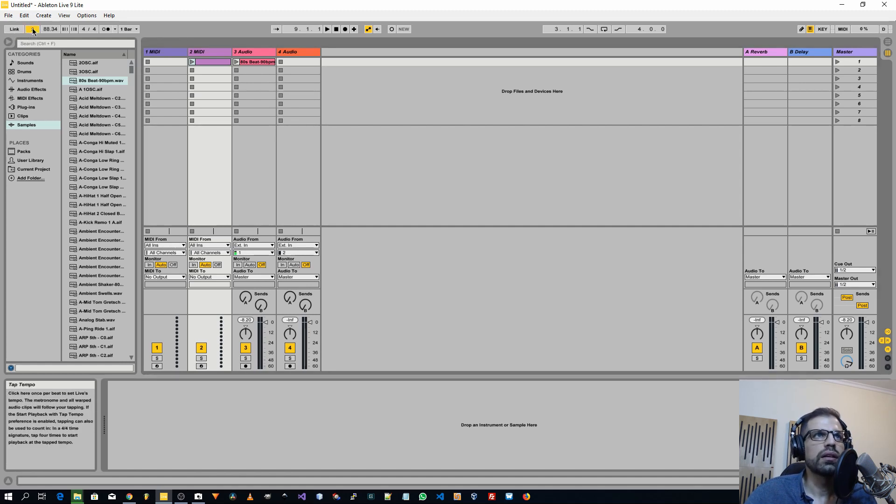
pyautogui.click(33, 31)
pyautogui.click(35, 31)
pyautogui.click(37, 32)
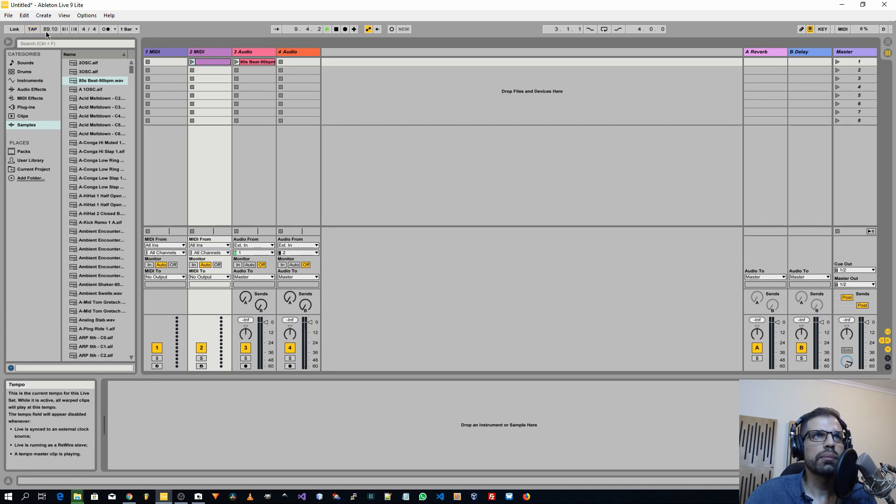
pyautogui.moveTo(50, 30); pyautogui.dragTo(49, 28)
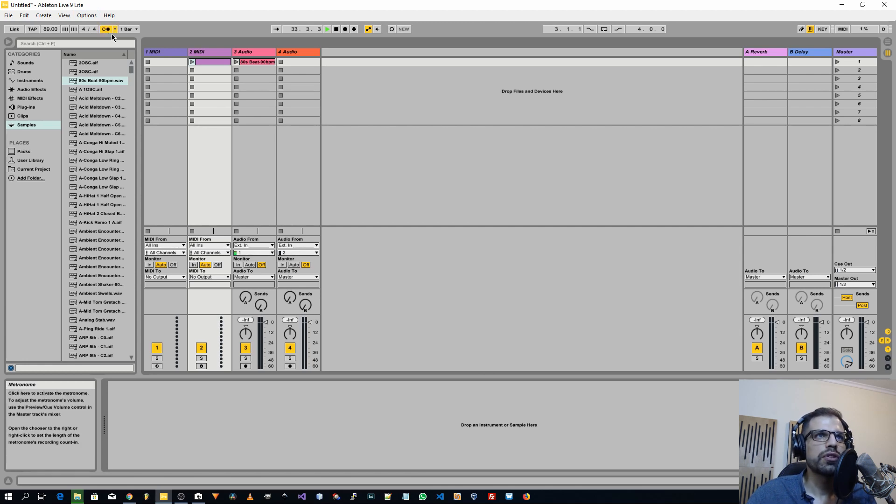
# - Turn the metronome off, stop playback, and return the song position to 1.1.1
pyautogui.click(106, 30)
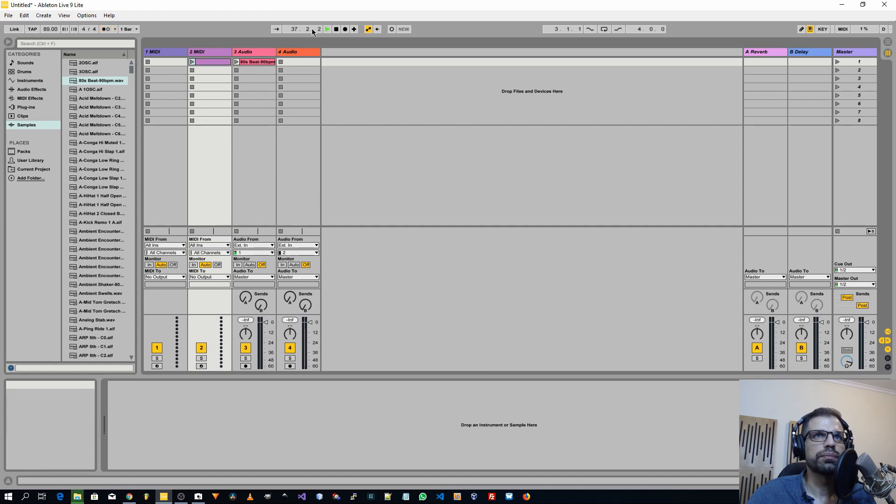
pyautogui.click(336, 29)
pyautogui.click(336, 29)
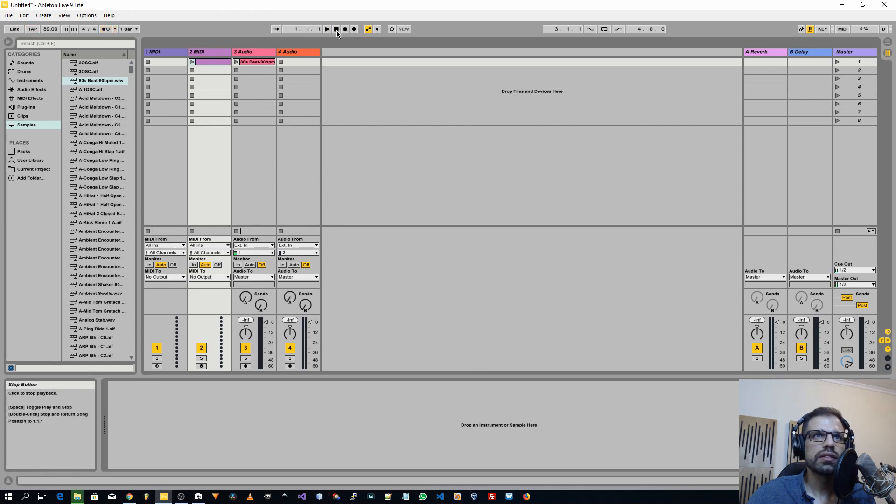
# - View the available global quantization values and leave the setting at 1 Bar
pyautogui.click(134, 30)
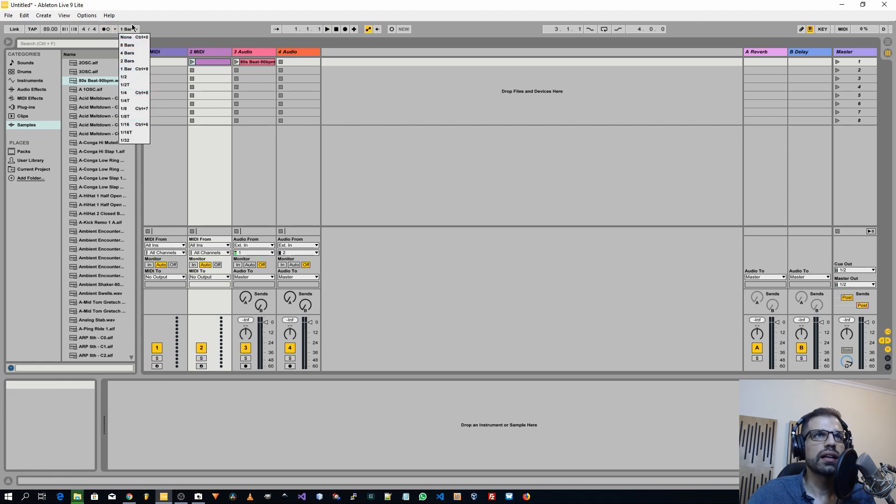
pyautogui.click(182, 29)
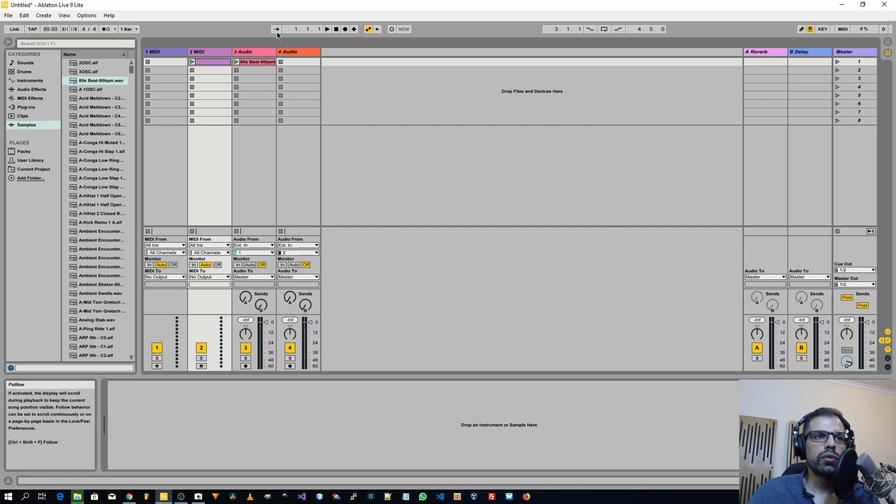
# - Show the Arrangement View and play from about bar 7 with Follow on and the timeline zoomed in
pyautogui.click(887, 42)
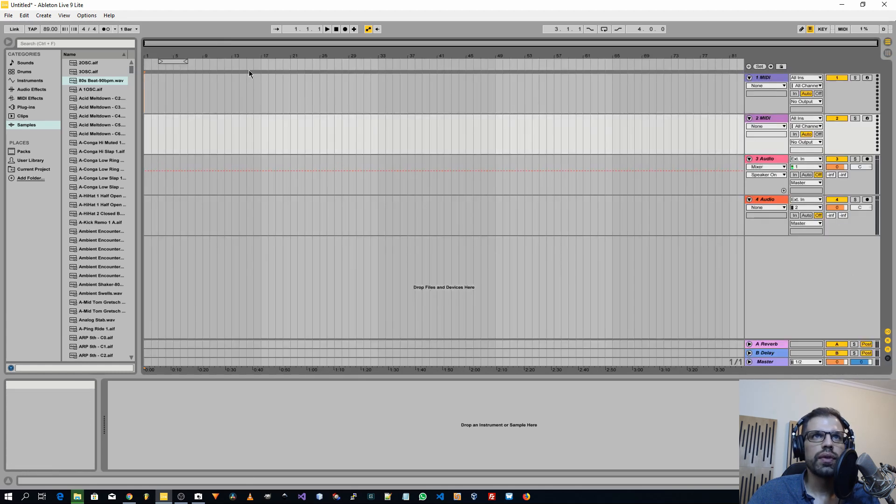
pyautogui.click(276, 29)
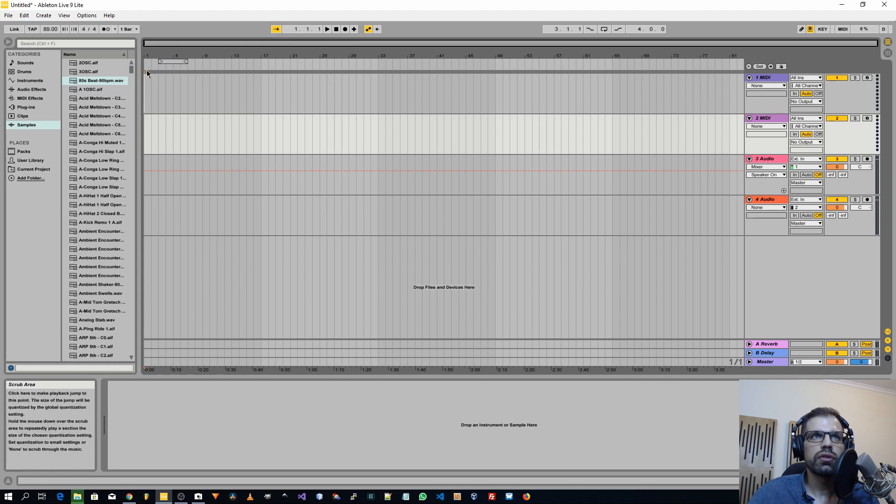
pyautogui.click(192, 71)
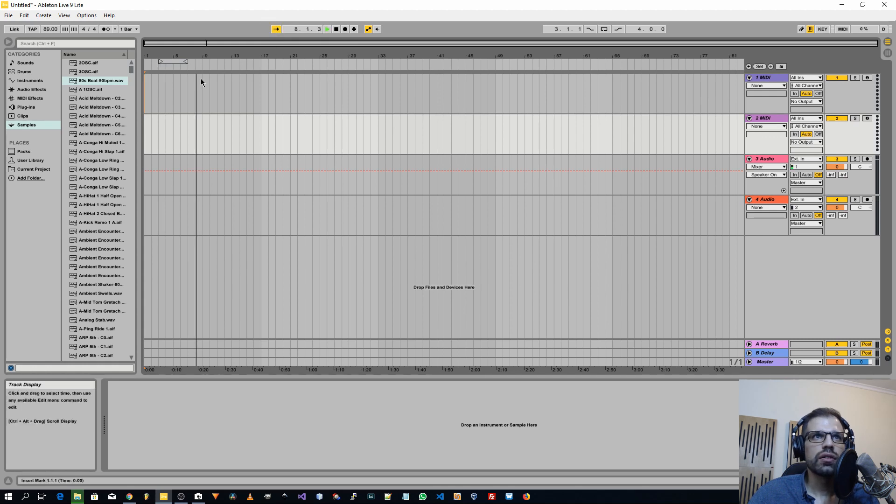
pyautogui.moveTo(195, 48); pyautogui.dragTo(231, 44)
pyautogui.click(276, 29)
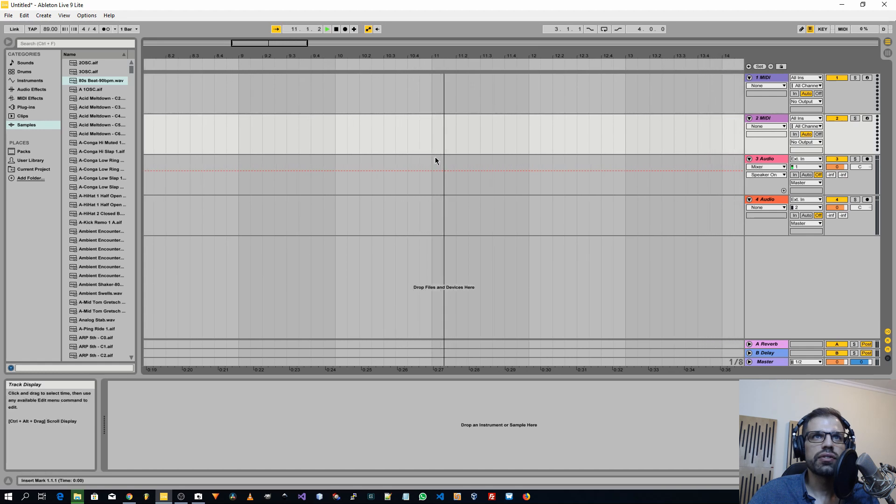
# - Compare playback scrolling with Follow off and on, stop playback, and leave Follow off
pyautogui.click(277, 29)
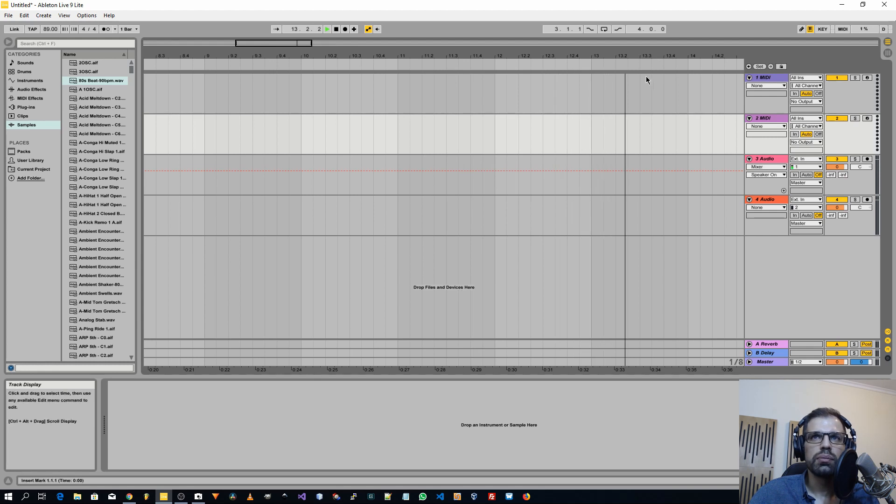
pyautogui.click(274, 31)
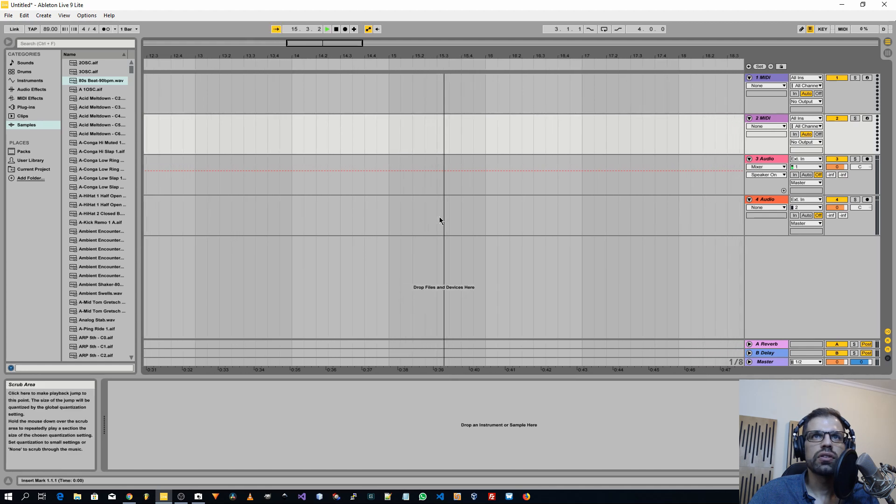
pyautogui.press('space')
pyautogui.click(276, 29)
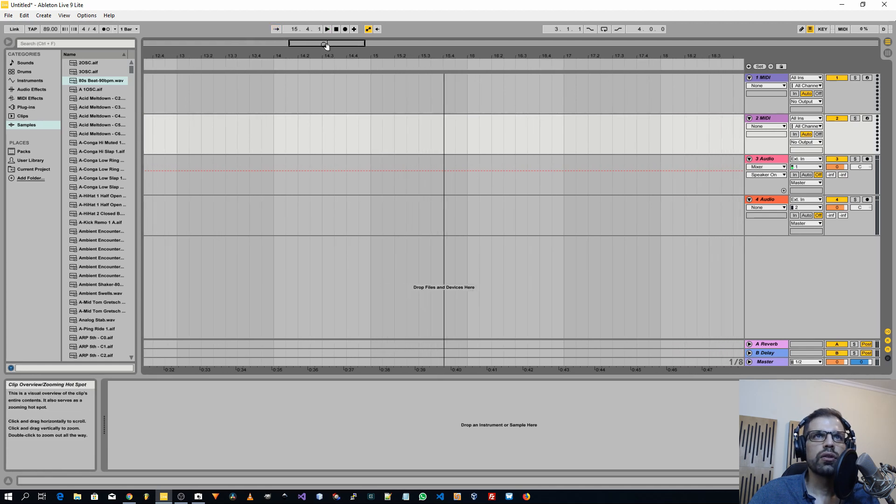
# - Set the arrangement position to 1.1.1, and turn on the loop with its brace moved to start at bar 1
pyautogui.moveTo(323, 45); pyautogui.dragTo(486, 44)
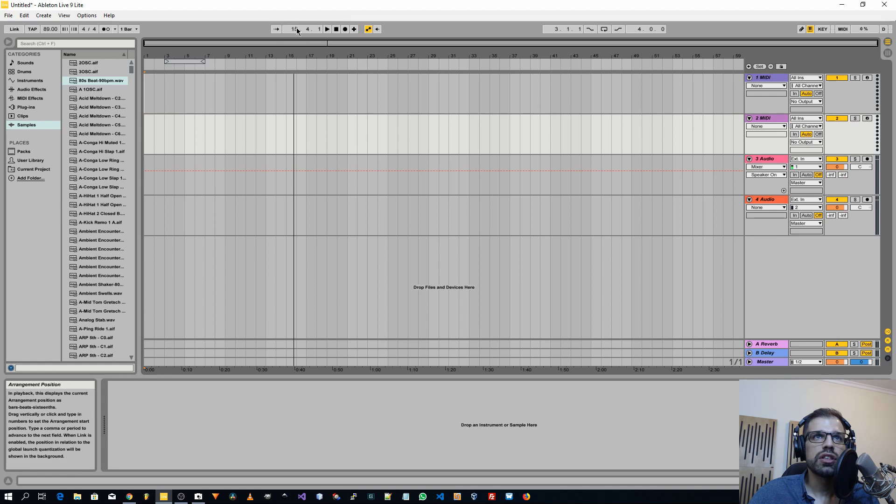
pyautogui.moveTo(296, 29); pyautogui.dragTo(296, 37)
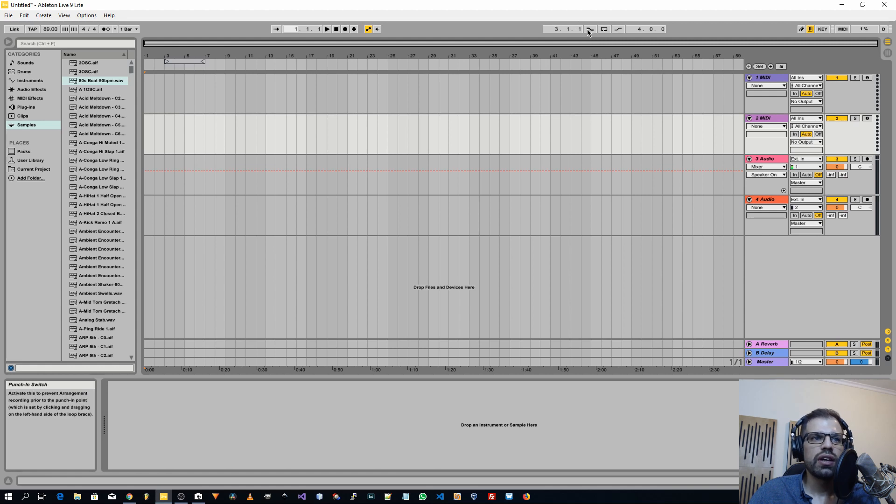
pyautogui.click(602, 29)
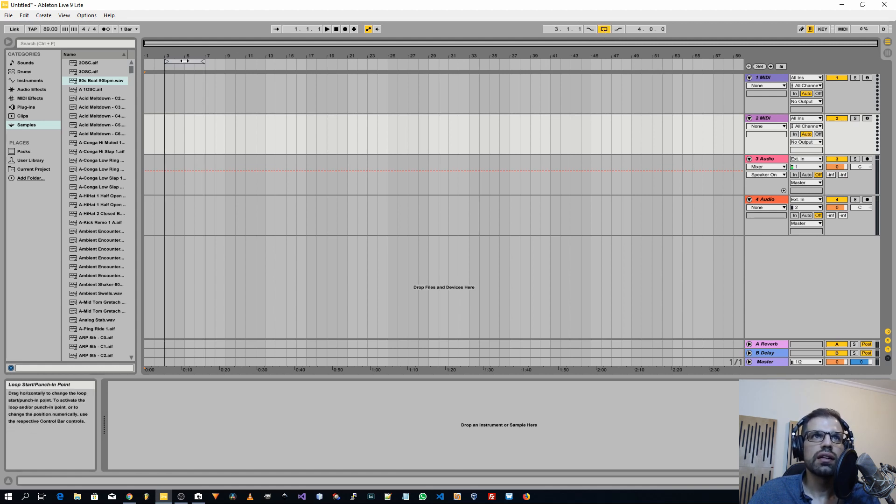
pyautogui.moveTo(168, 61); pyautogui.dragTo(148, 60)
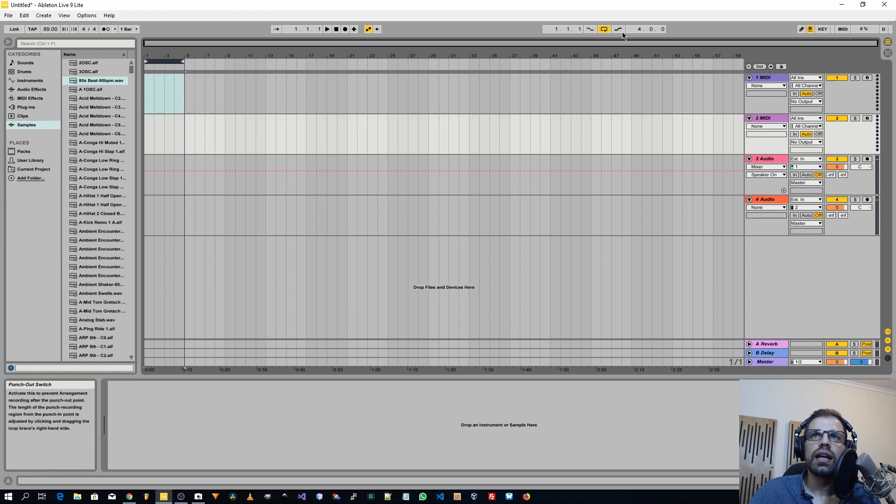
# - Place the insert marker at bar 17 on the 1 MIDI track and toggle the Arrangement loop, leaving it on
pyautogui.click(603, 29)
pyautogui.click(299, 94)
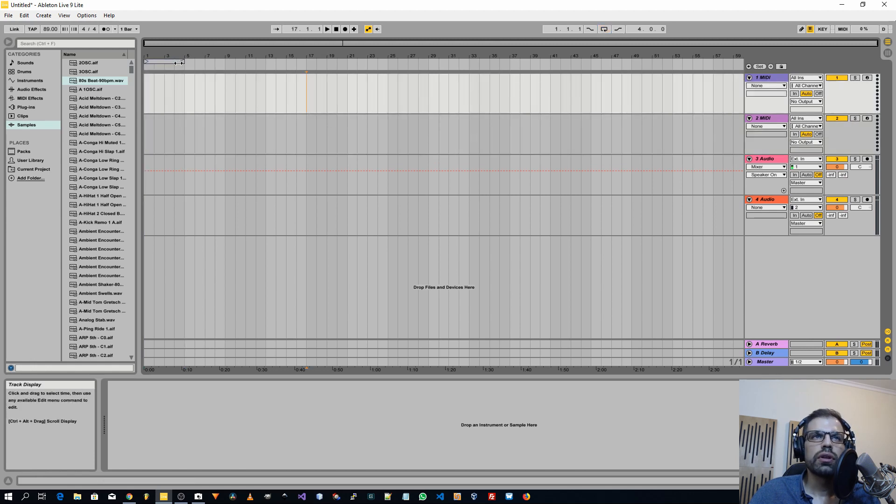
pyautogui.click(602, 29)
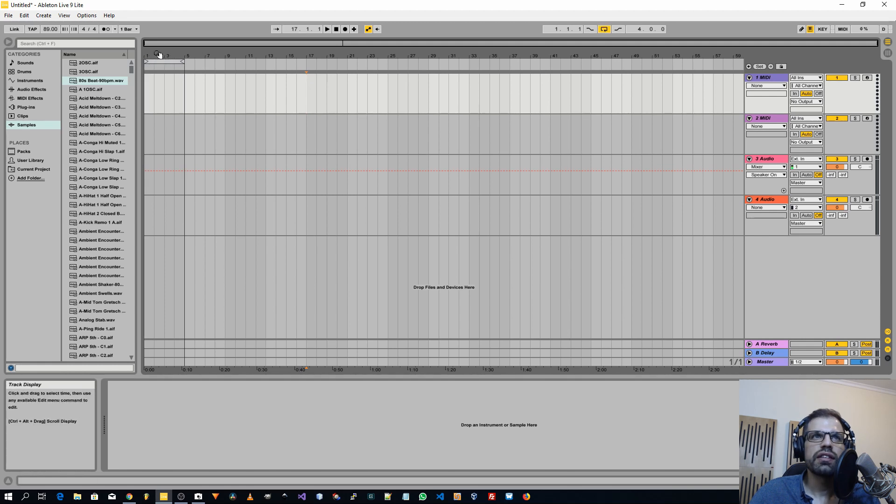
pyautogui.click(603, 30)
pyautogui.click(603, 29)
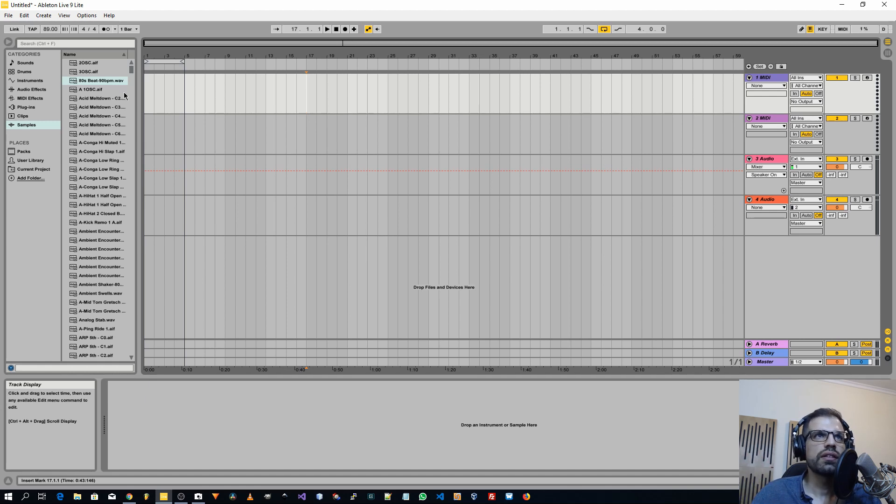
# - Look through the application's File, Edit and Create commands without running any
pyautogui.click(9, 16)
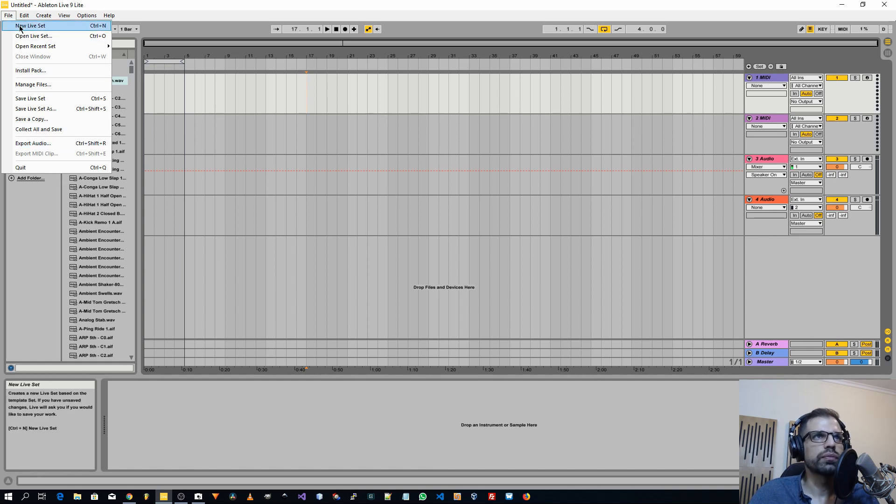
pyautogui.moveTo(22, 19)
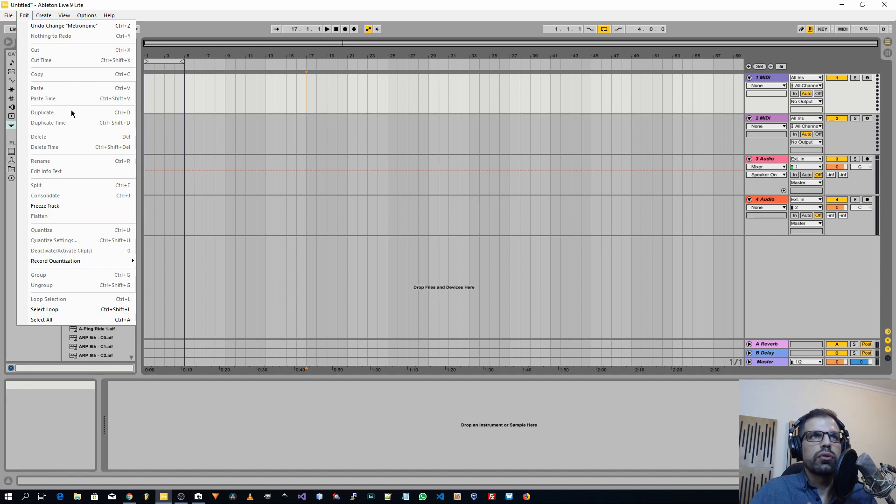
pyautogui.moveTo(40, 18)
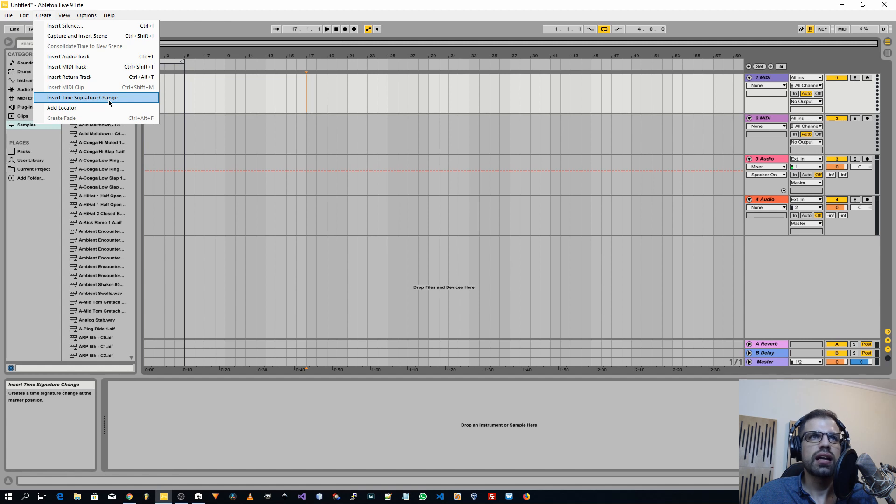
pyautogui.click(168, 13)
# - Hide the Info View
pyautogui.click(64, 17)
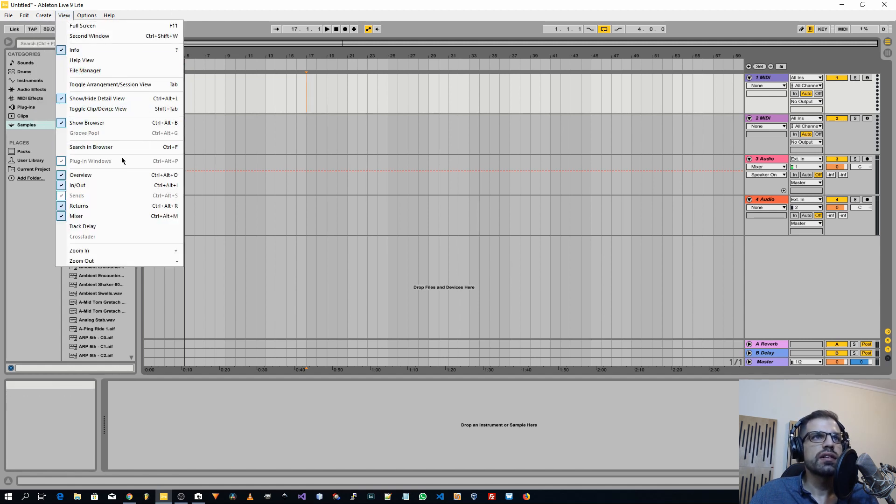
pyautogui.click(82, 52)
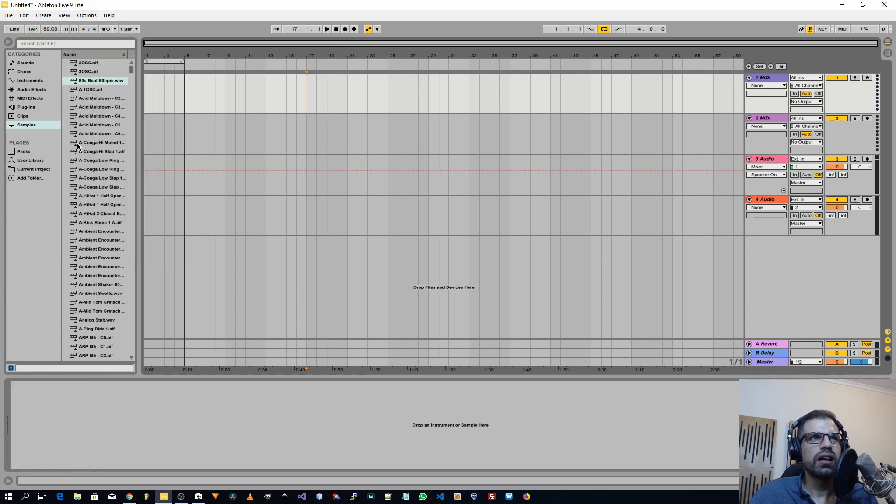
# - Look through the View commands, show the Info View, and toggle the Browser off and back on
pyautogui.click(62, 16)
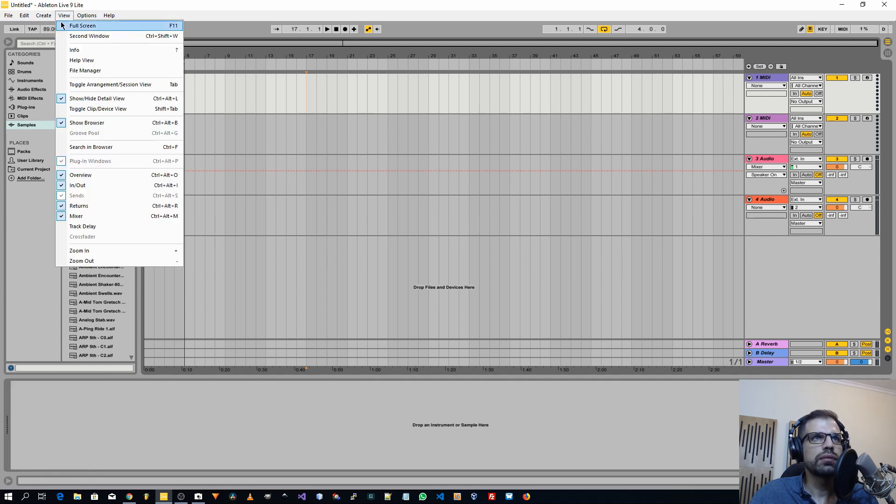
pyautogui.click(62, 16)
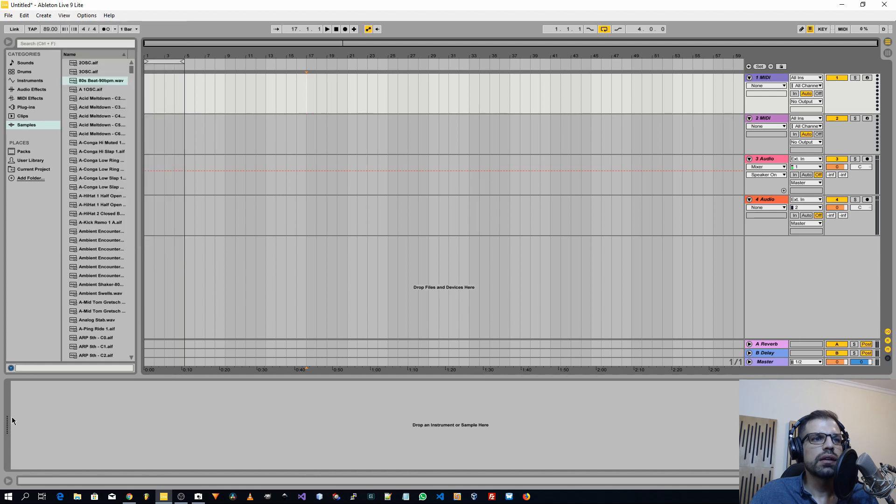
pyautogui.click(8, 481)
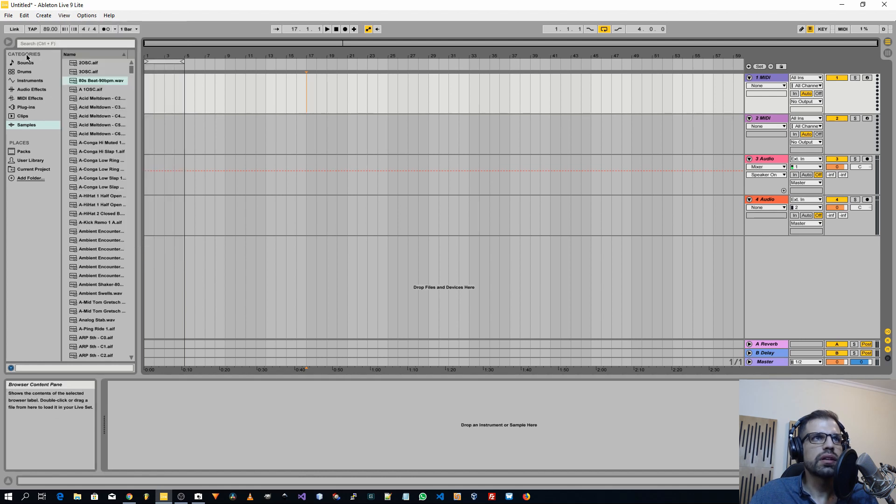
pyautogui.click(7, 42)
pyautogui.click(7, 41)
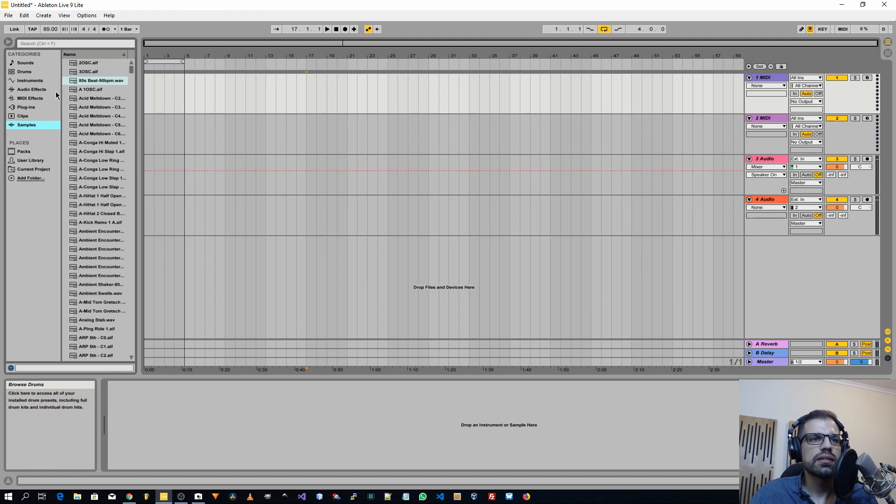
pyautogui.click(64, 16)
pyautogui.click(229, 39)
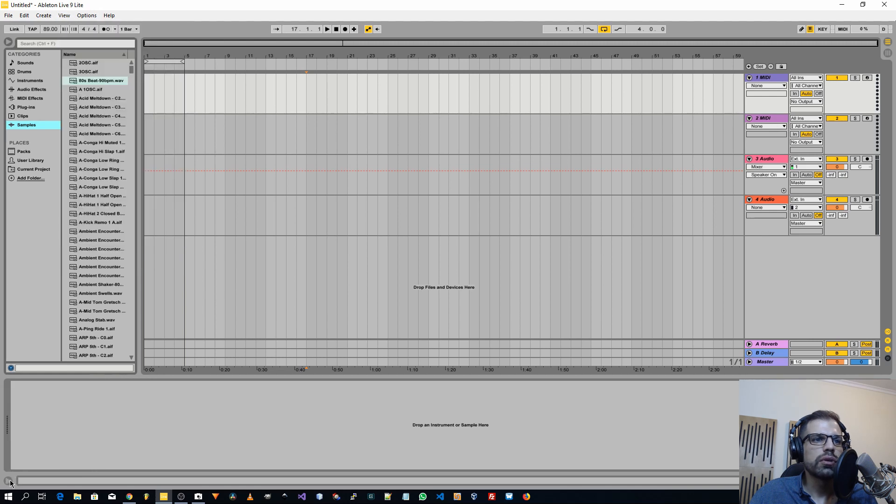
# - Open the Preferences on the Look/Feel page
pyautogui.click(84, 16)
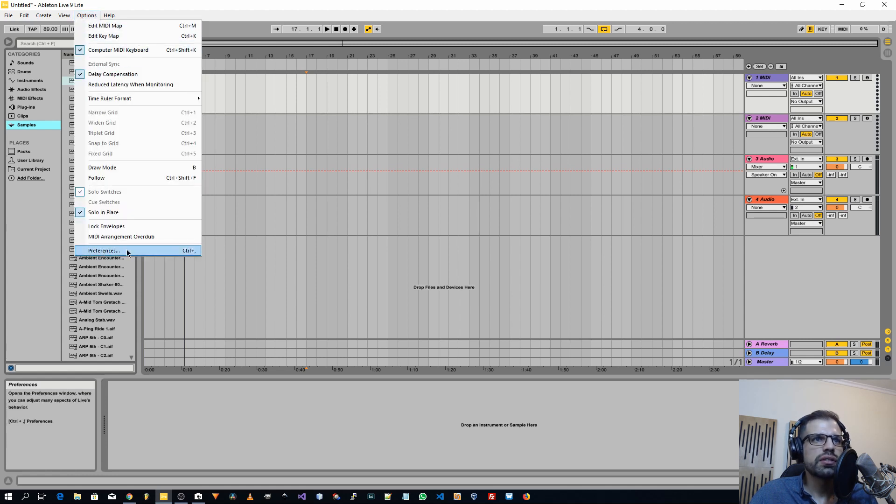
pyautogui.click(108, 252)
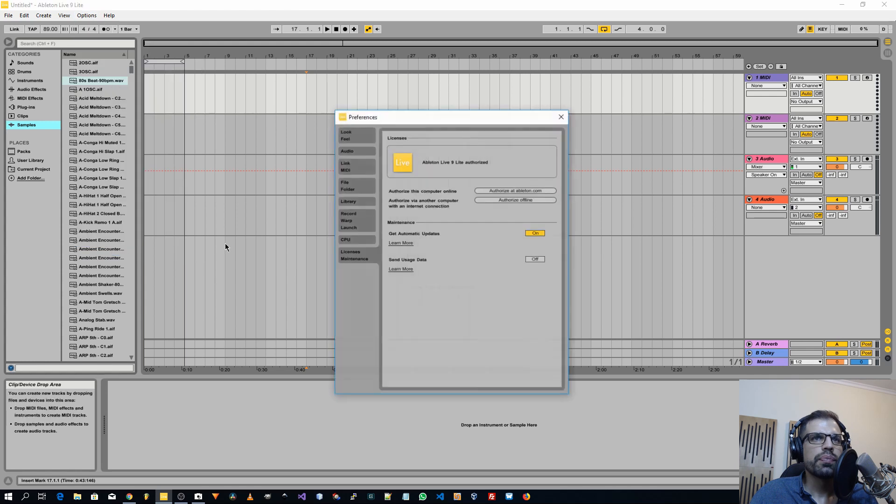
pyautogui.click(355, 135)
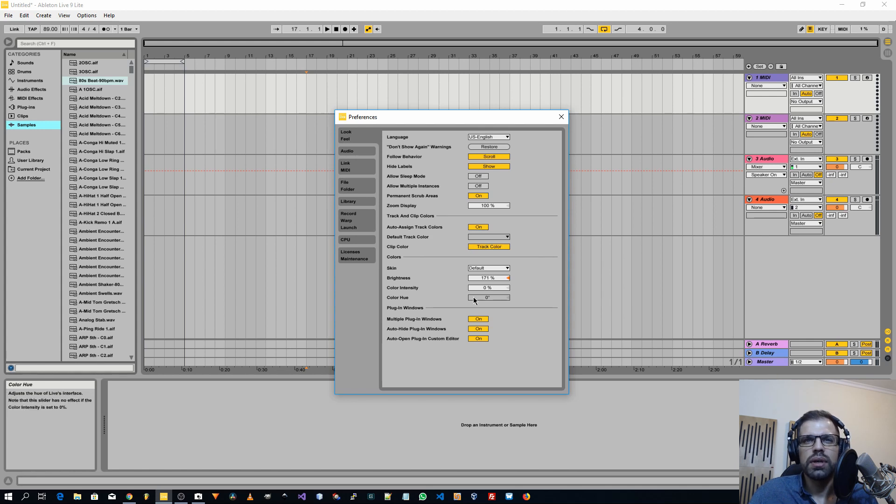
# - Try the skins Default 8, Calcium, Clay, Clouds, Disco, Frost, LightGray, Monolake and Nautic in turn, and return the skin to Default
pyautogui.click(489, 268)
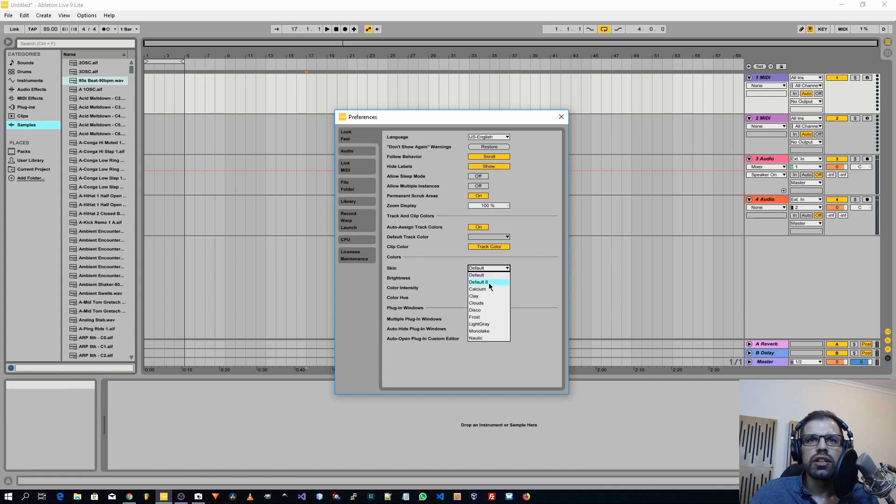
pyautogui.click(488, 283)
pyautogui.click(489, 268)
pyautogui.click(485, 289)
pyautogui.click(488, 268)
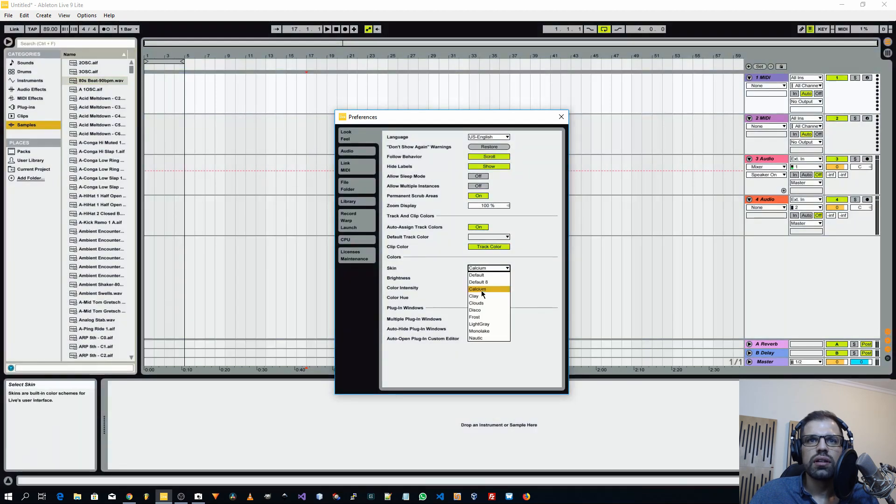
pyautogui.click(483, 296)
pyautogui.click(489, 267)
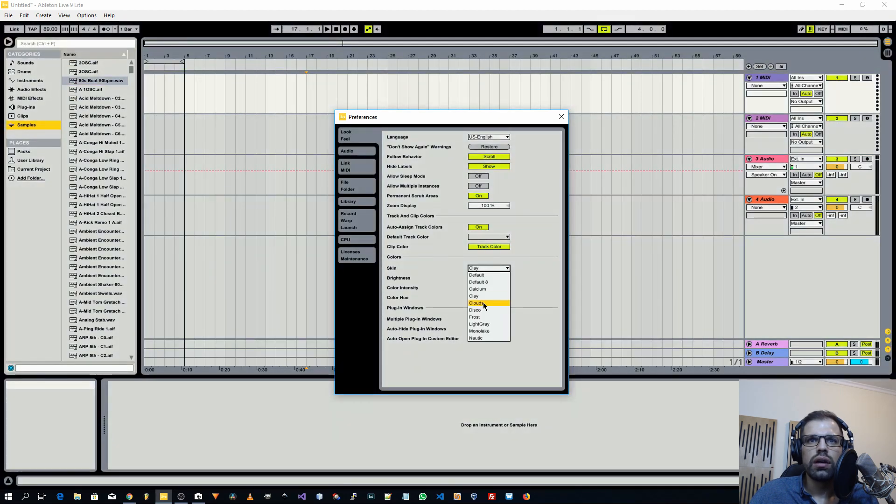
pyautogui.click(483, 303)
pyautogui.click(493, 268)
pyautogui.click(482, 310)
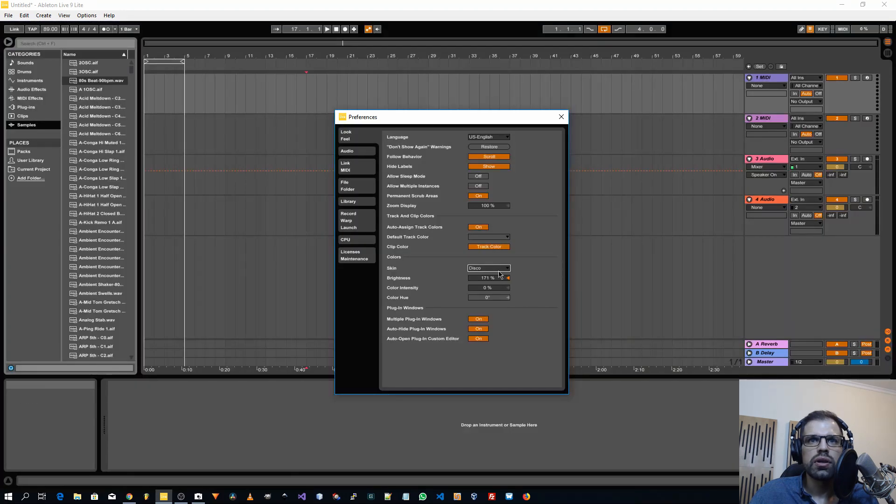
pyautogui.click(499, 269)
pyautogui.click(483, 318)
pyautogui.click(483, 270)
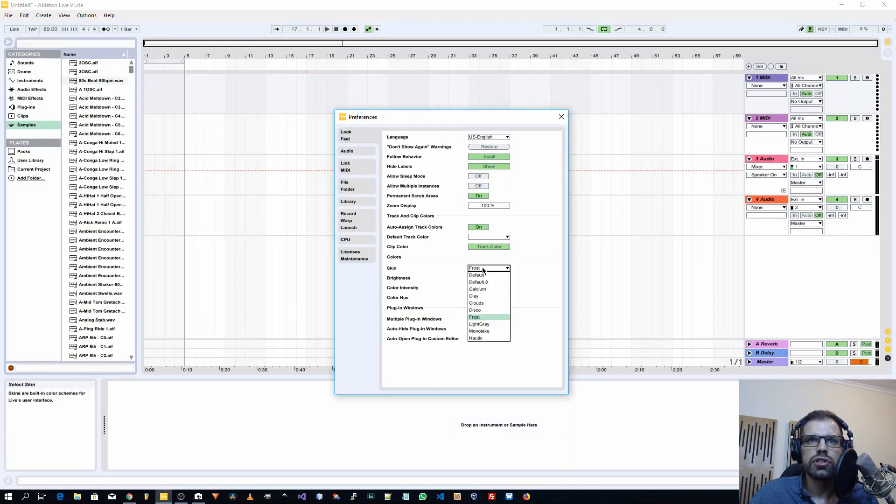
pyautogui.click(480, 324)
pyautogui.click(488, 269)
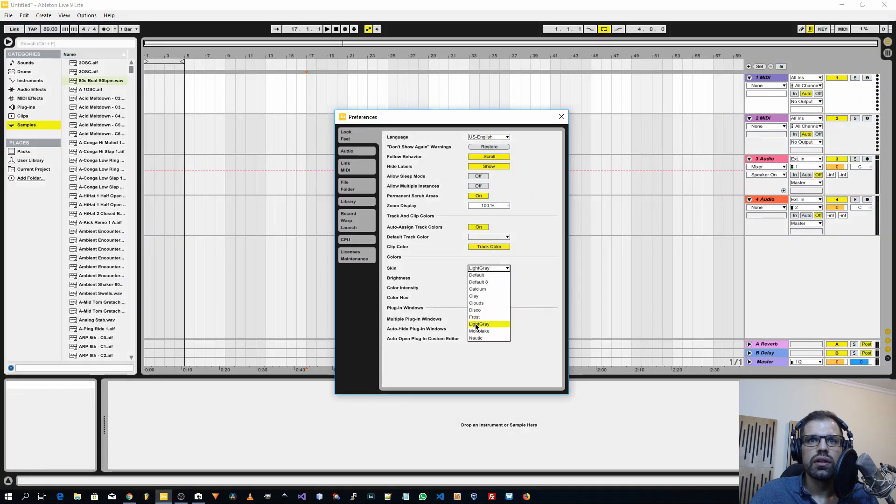
pyautogui.click(481, 330)
pyautogui.click(491, 270)
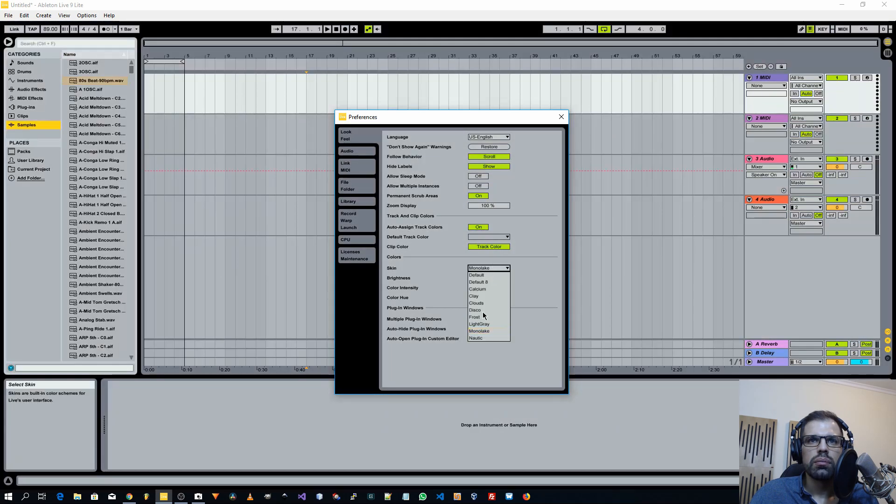
pyautogui.click(481, 339)
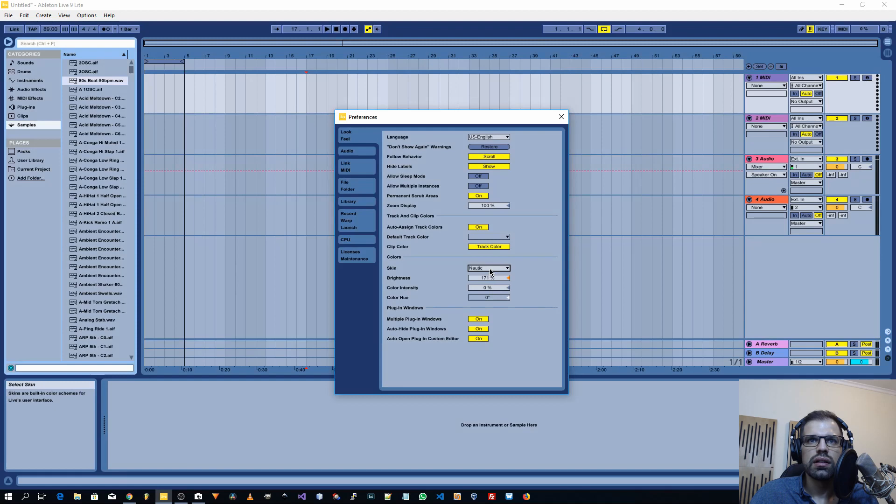
pyautogui.click(492, 270)
pyautogui.click(480, 275)
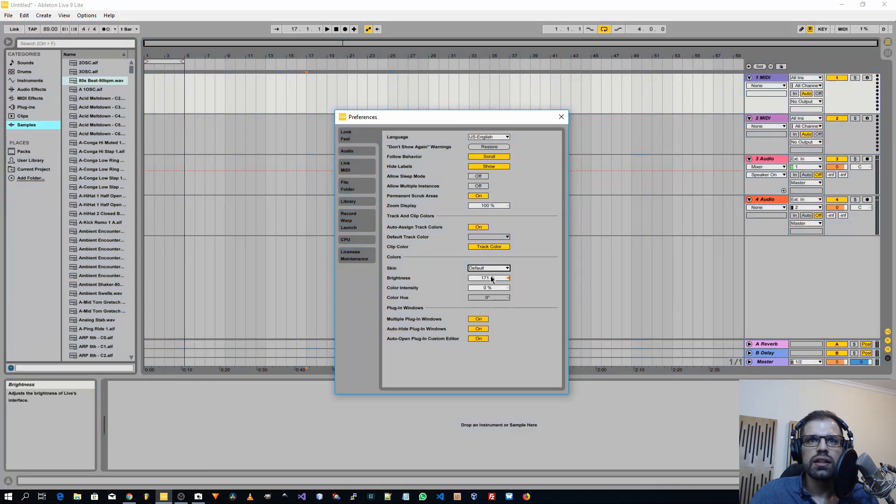
# - Lower the interface brightness to 100 % and bring it back to 171 %
pyautogui.moveTo(489, 278); pyautogui.dragTo(489, 310)
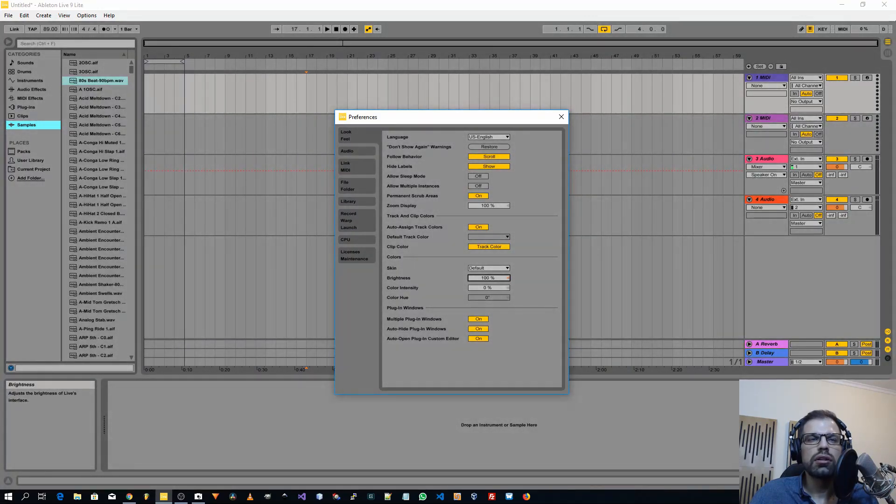
pyautogui.moveTo(492, 279); pyautogui.dragTo(492, 244)
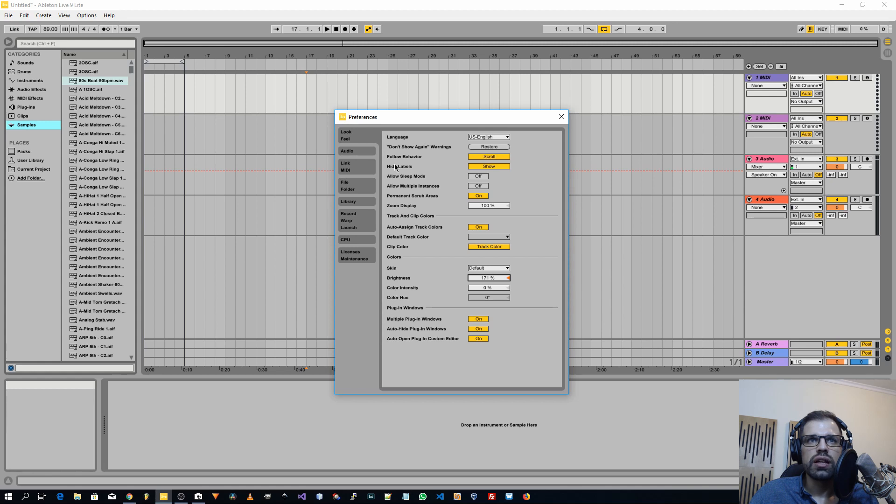
# - Review the available driver types and devices in the Audio preferences, keeping ASIO and FL Studio ASIO selected
pyautogui.click(356, 153)
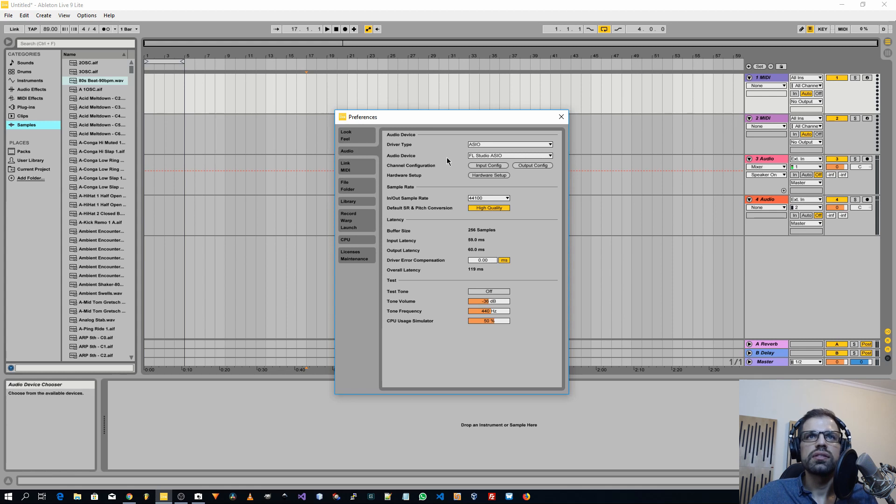
pyautogui.click(479, 145)
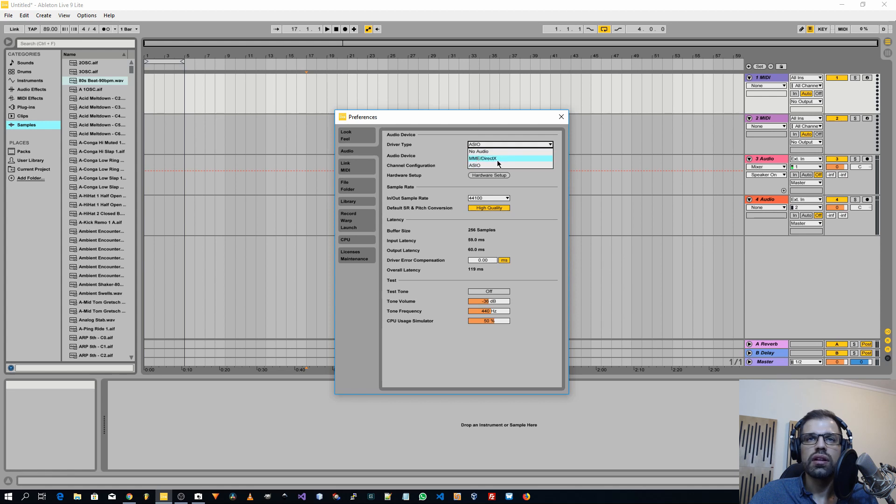
pyautogui.click(475, 166)
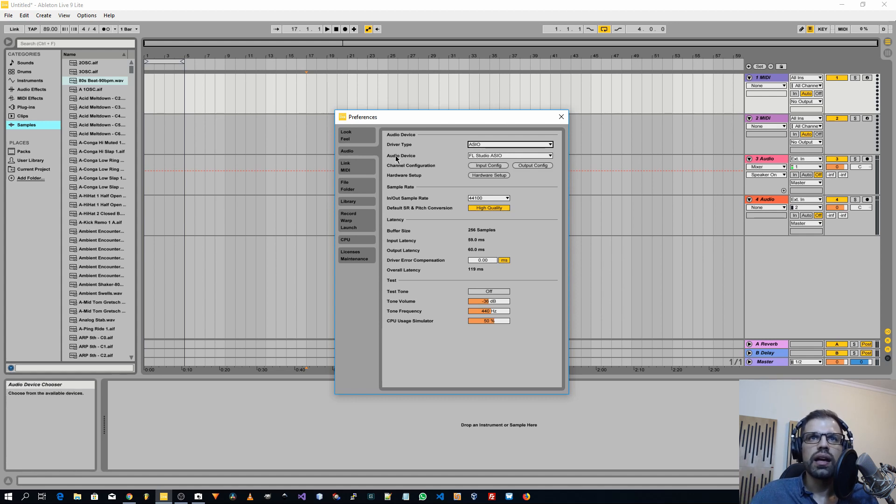
pyautogui.click(479, 157)
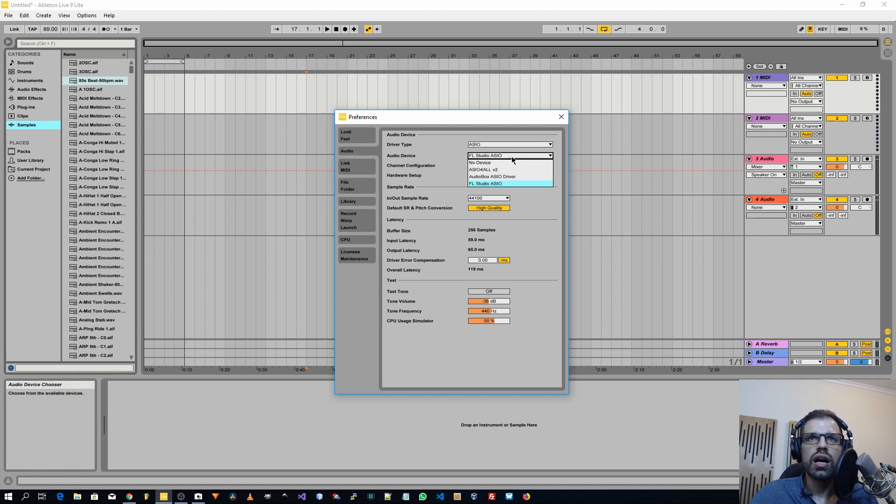
pyautogui.click(492, 183)
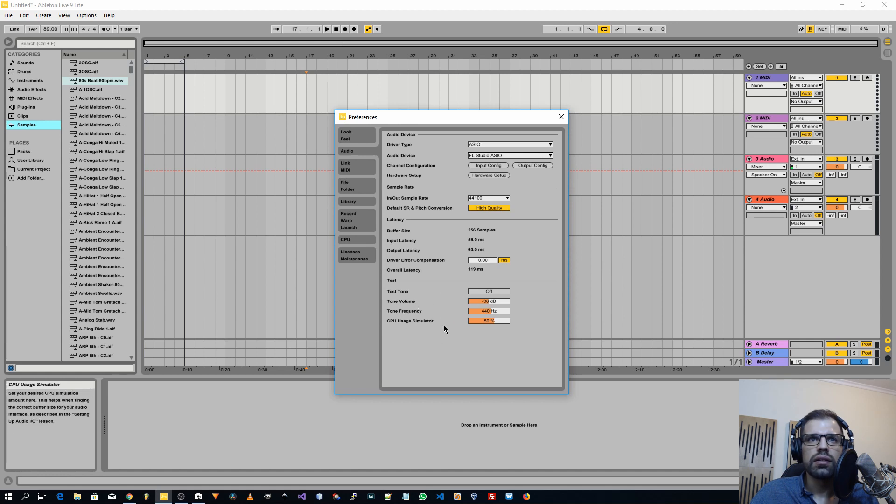
# - Look through the File/Folder, Library, CPU and Licenses/Maintenance preferences, and view the Help commands after closing Preferences
pyautogui.click(360, 191)
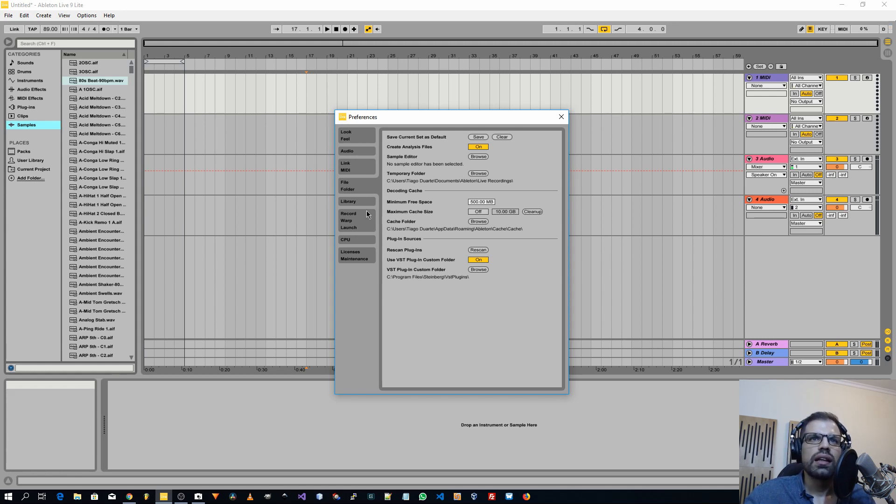
pyautogui.click(355, 204)
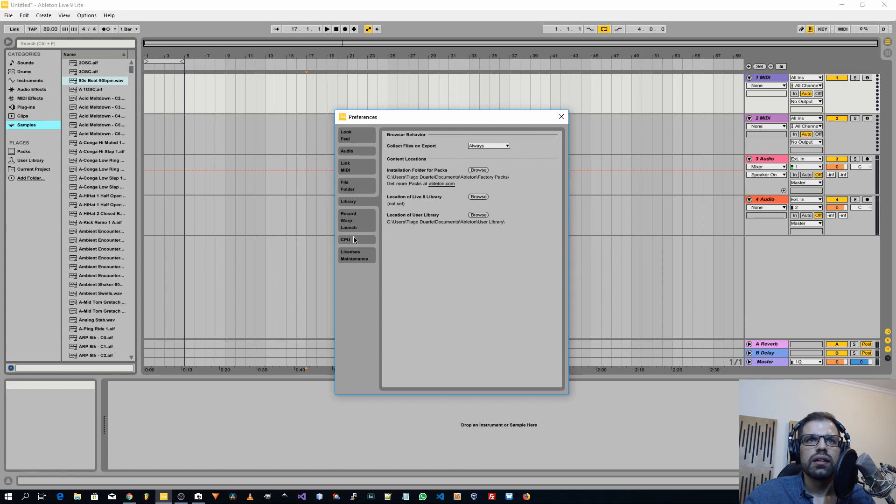
pyautogui.click(354, 237)
pyautogui.click(352, 256)
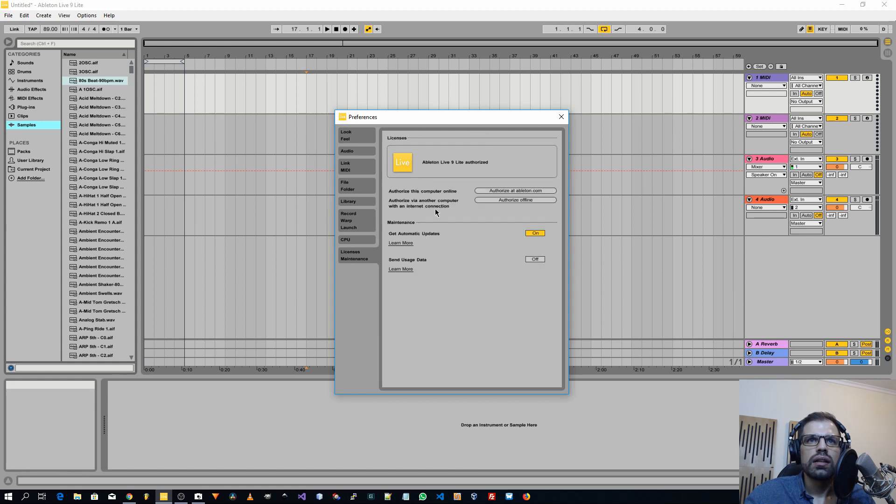
pyautogui.click(560, 117)
pyautogui.click(112, 16)
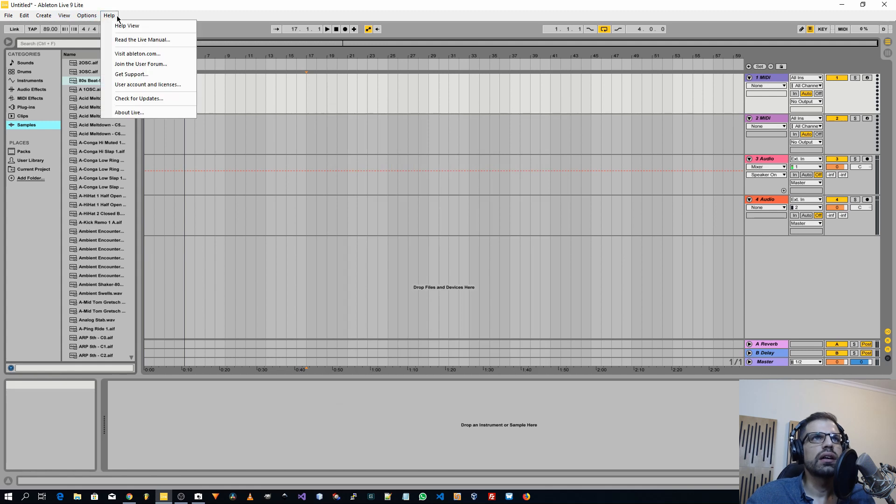
pyautogui.click(244, 6)
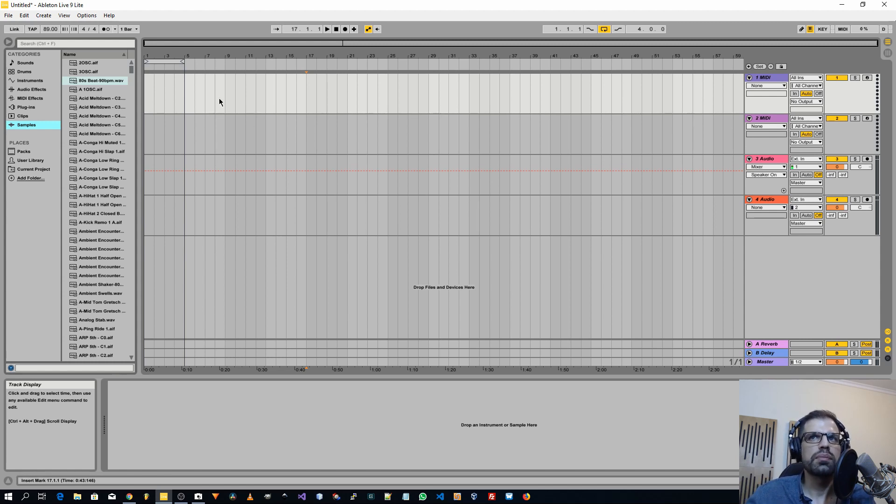
# - Delete the 4 Audio, 3 Audio and 2 MIDI tracks in the Session View, leaving only 1 MIDI
pyautogui.click(888, 54)
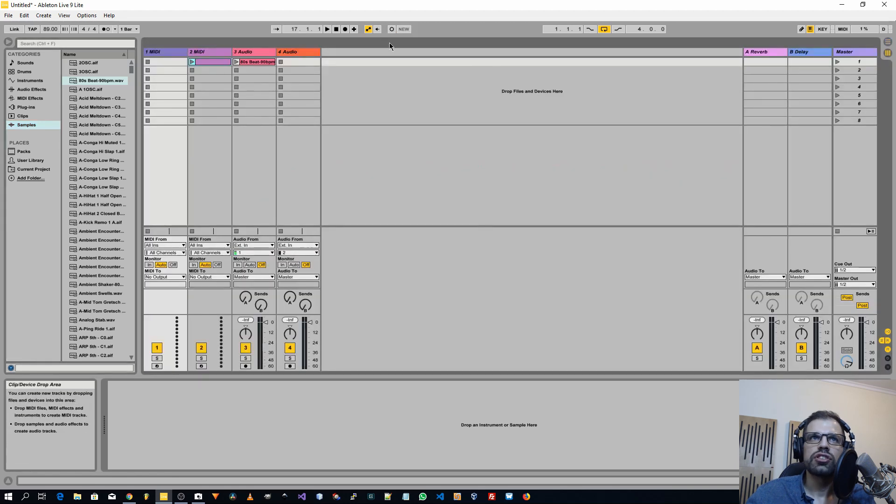
pyautogui.click(292, 53)
pyautogui.press('Delete')
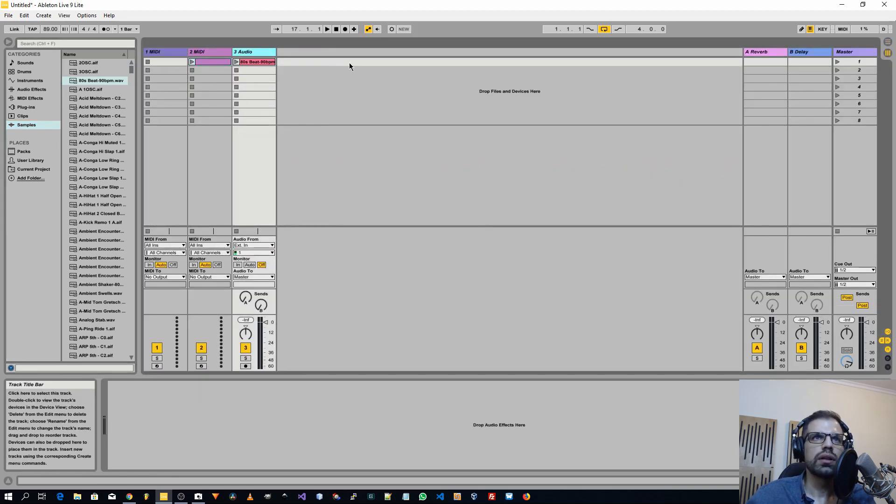
pyautogui.press('Delete')
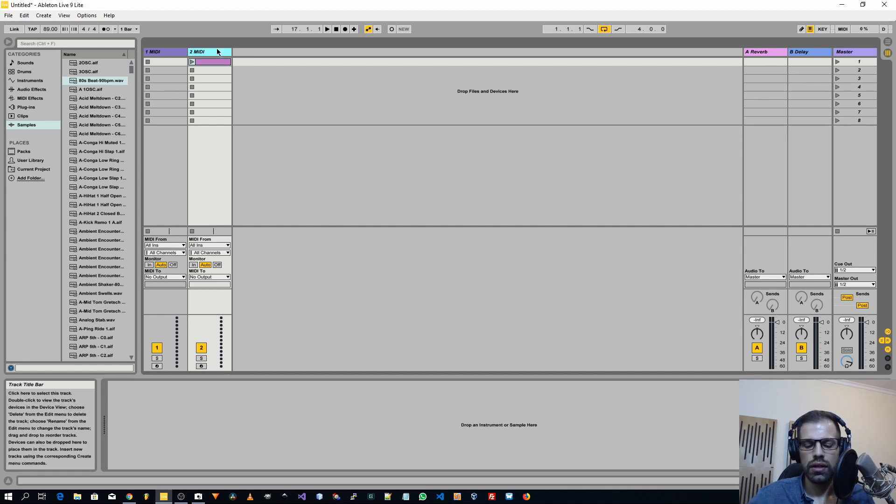
pyautogui.press('Delete')
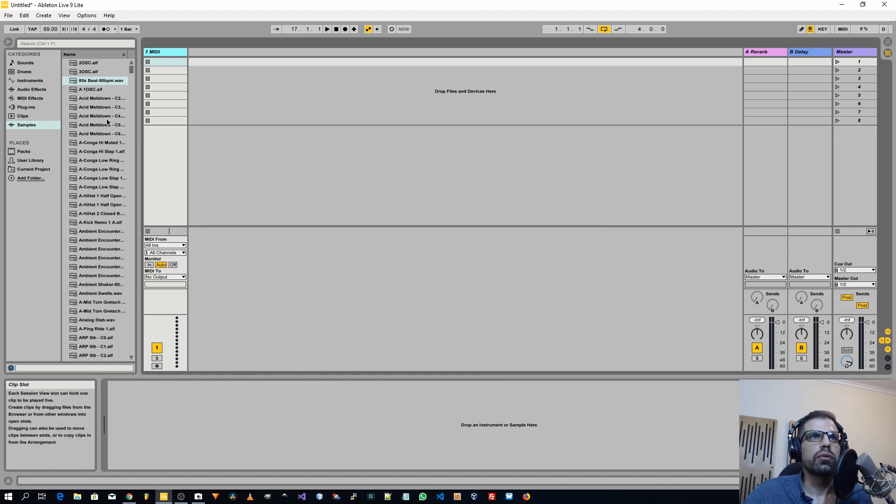
# - Load the Kit-Core 808 drum kit from the Drums category onto the 1 MIDI track
pyautogui.click(25, 71)
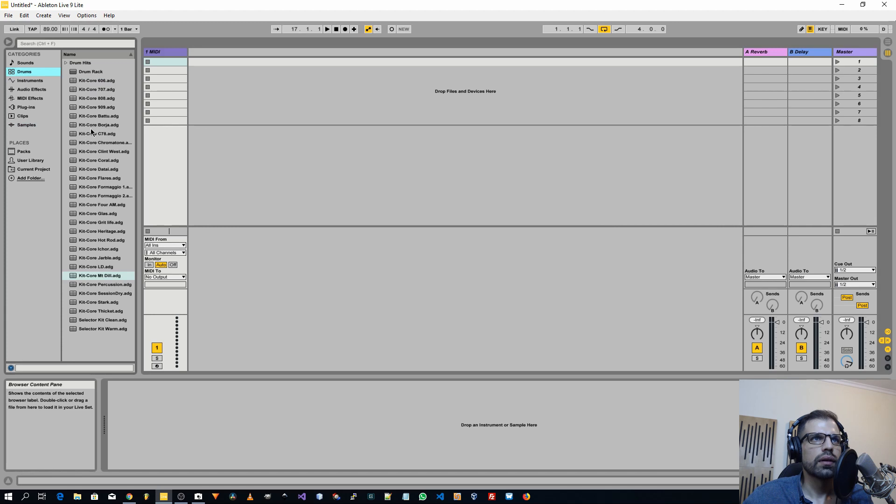
pyautogui.moveTo(90, 98); pyautogui.dragTo(172, 52)
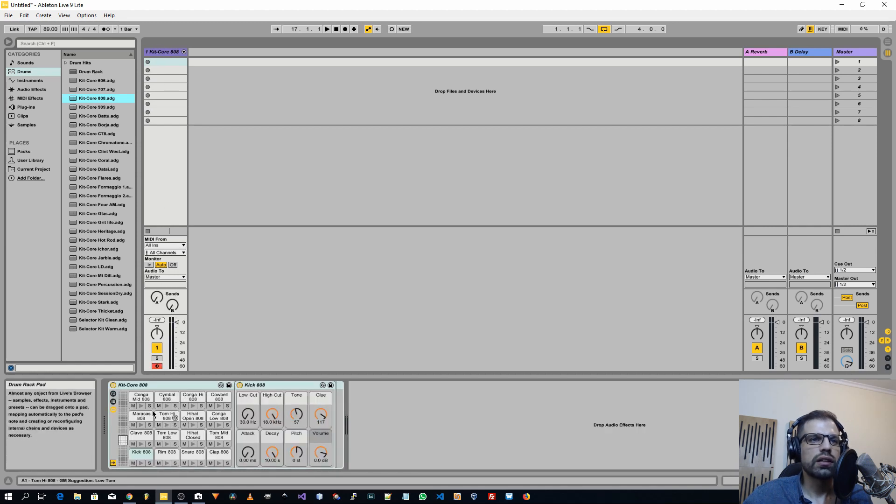
# - Stop playback, then tap in a tempo and adjust it to exactly 80.00 BPM
pyautogui.click(126, 387)
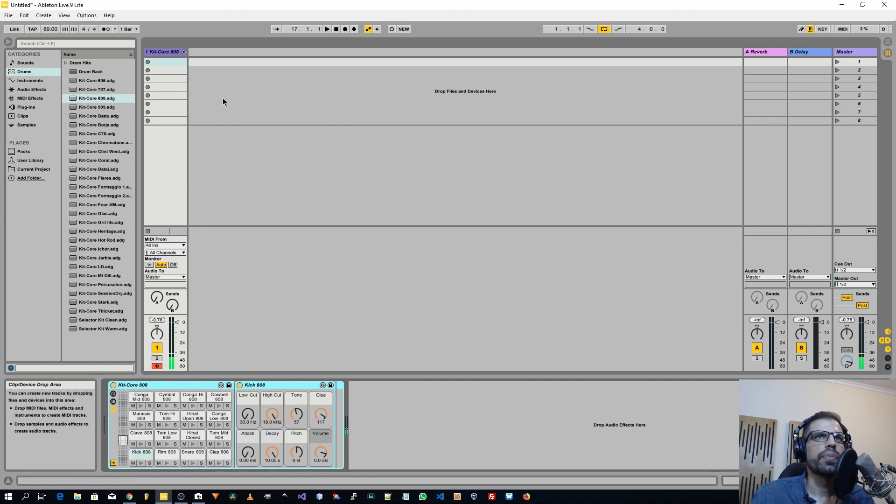
pyautogui.click(337, 29)
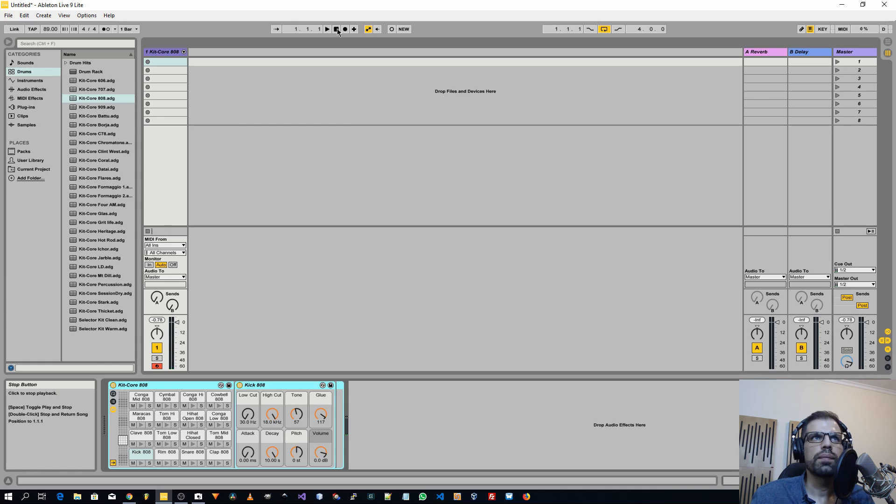
pyautogui.click(33, 30)
pyautogui.click(33, 30)
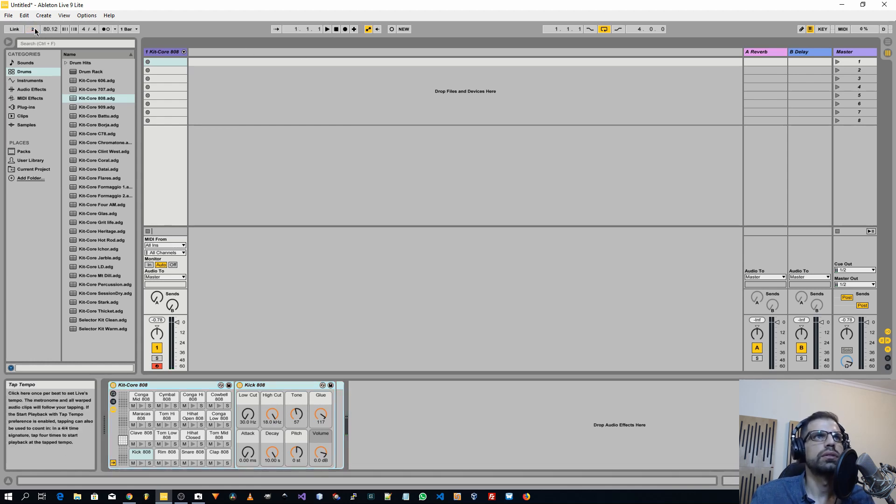
pyautogui.click(35, 30)
pyautogui.click(34, 30)
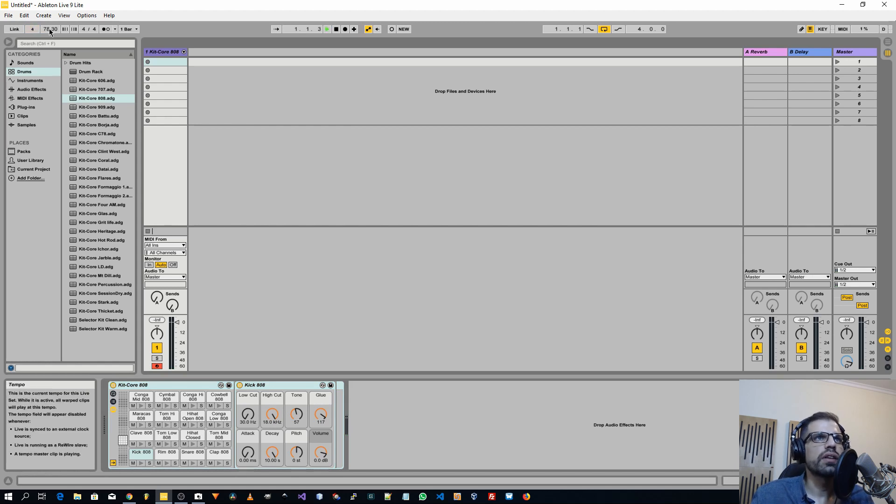
pyautogui.moveTo(50, 29); pyautogui.dragTo(49, 27)
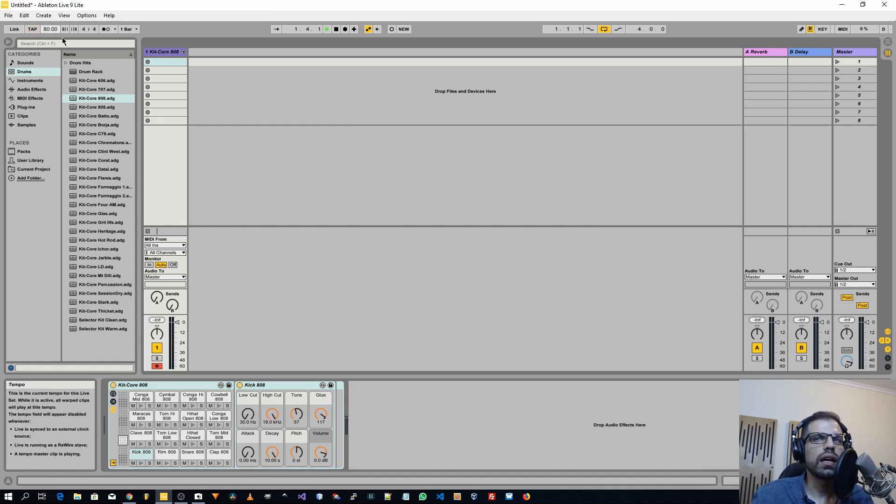
# - Record a four-bar kick, clap and snare loop on the Kit-Core 808 track in Arrangement View, with MIDI overdub and metronome on
pyautogui.click(888, 43)
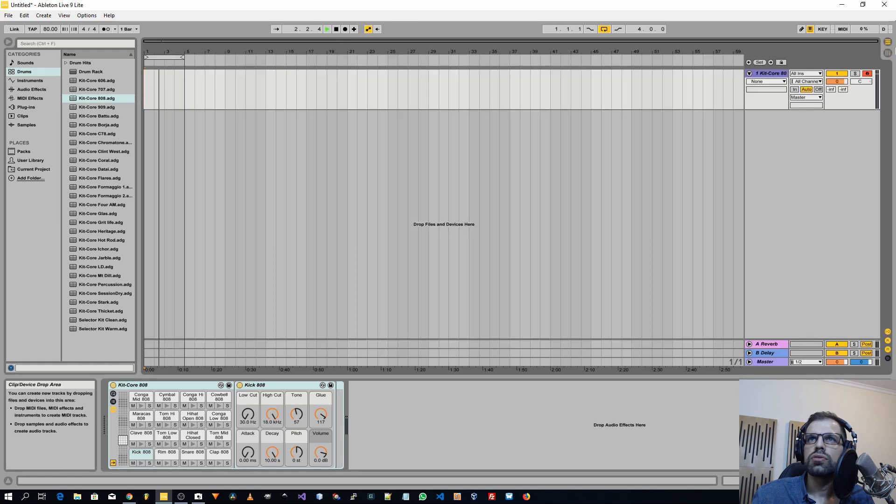
pyautogui.click(336, 29)
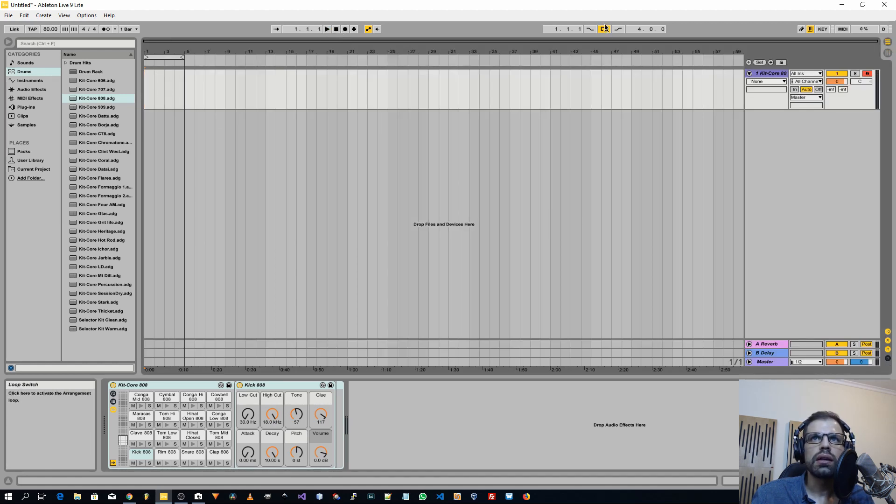
pyautogui.click(354, 30)
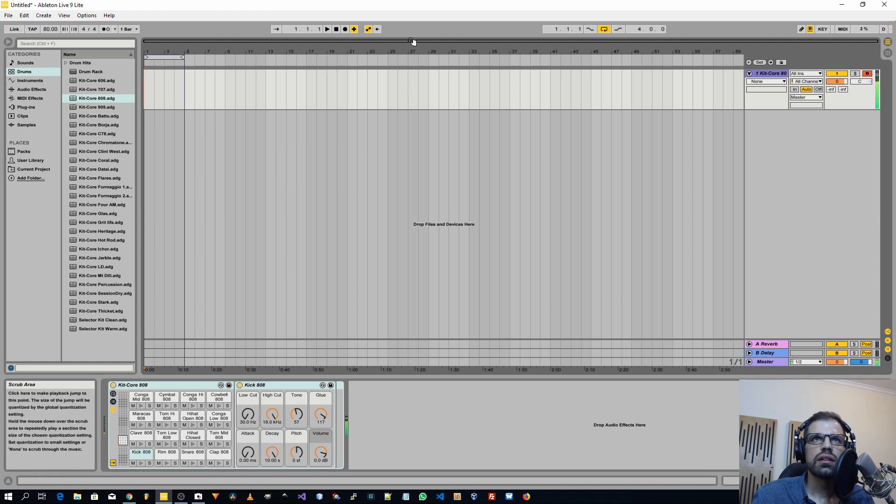
pyautogui.click(346, 30)
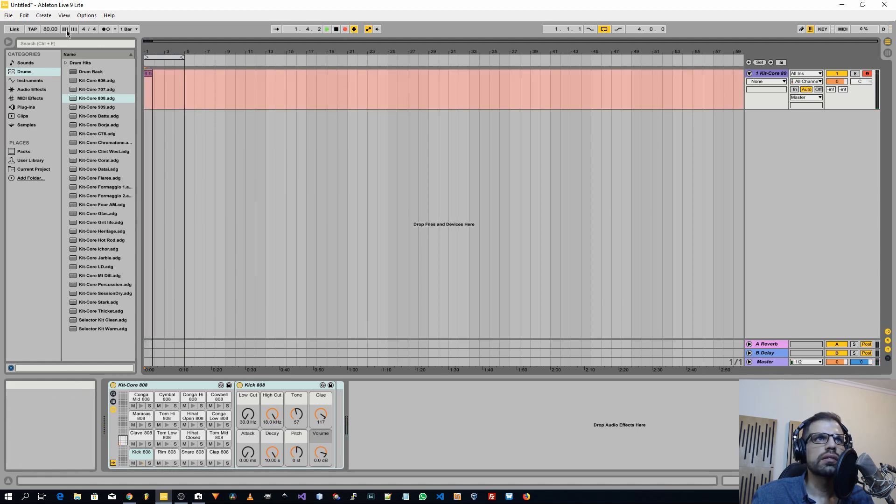
pyautogui.click(107, 29)
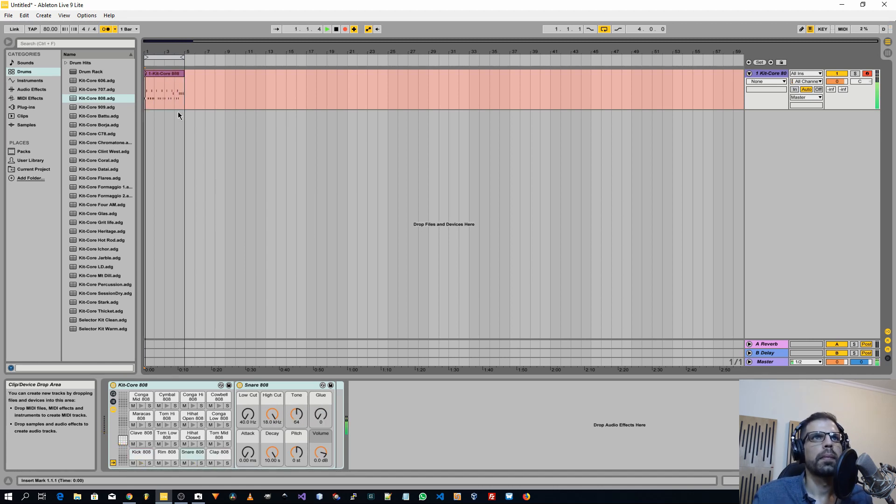
pyautogui.click(336, 29)
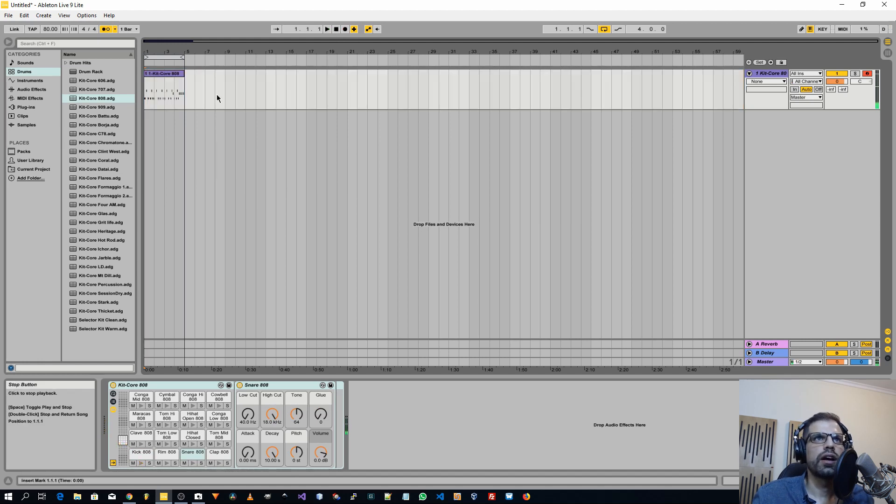
# - Open the recorded drum clip in an enlarged note editor, quantize all its notes and play the result
pyautogui.doubleClick(158, 74)
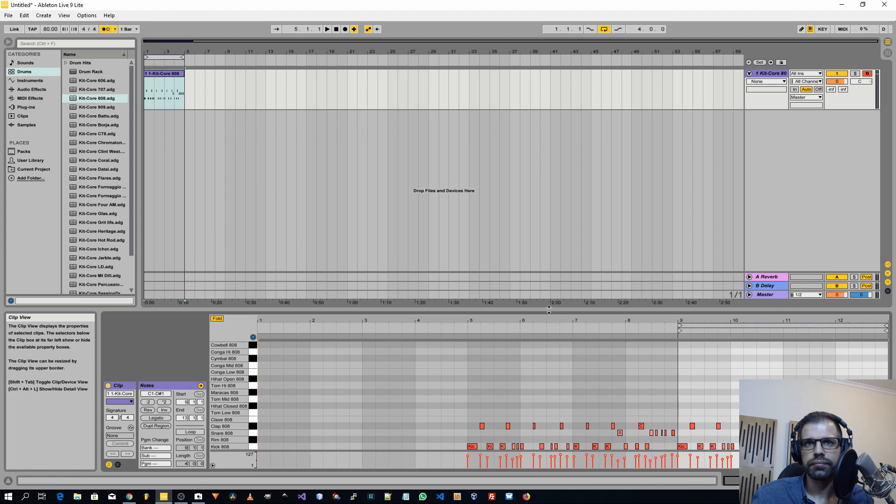
pyautogui.moveTo(548, 310); pyautogui.dragTo(548, 280)
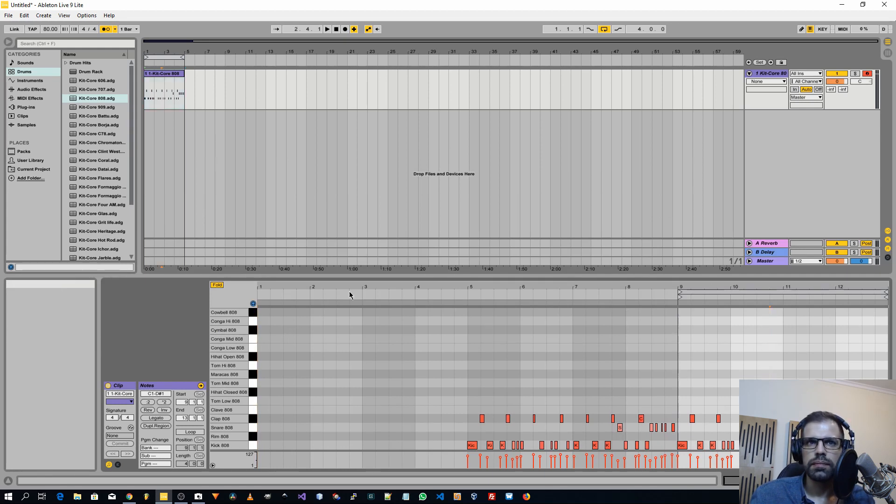
pyautogui.moveTo(725, 479); pyautogui.dragTo(779, 467)
pyautogui.moveTo(364, 361); pyautogui.dragTo(459, 414)
pyautogui.hotkey('ctrl', 'a')
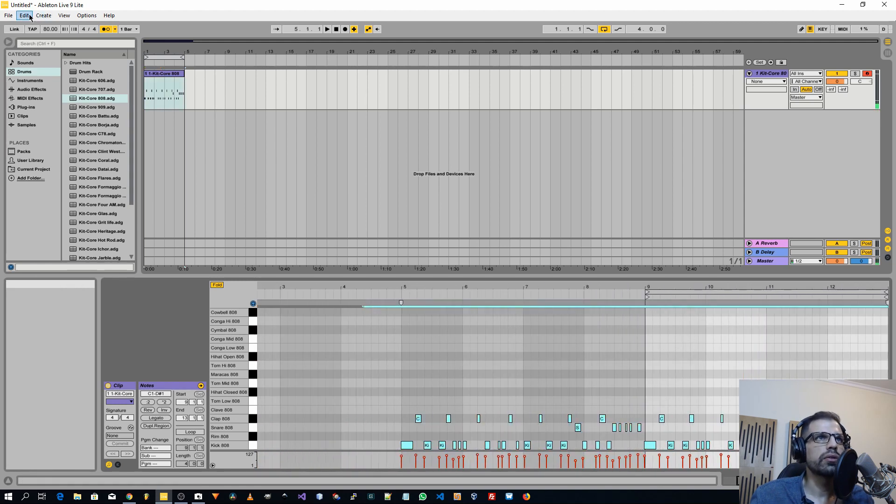
pyautogui.click(60, 16)
pyautogui.moveTo(24, 16)
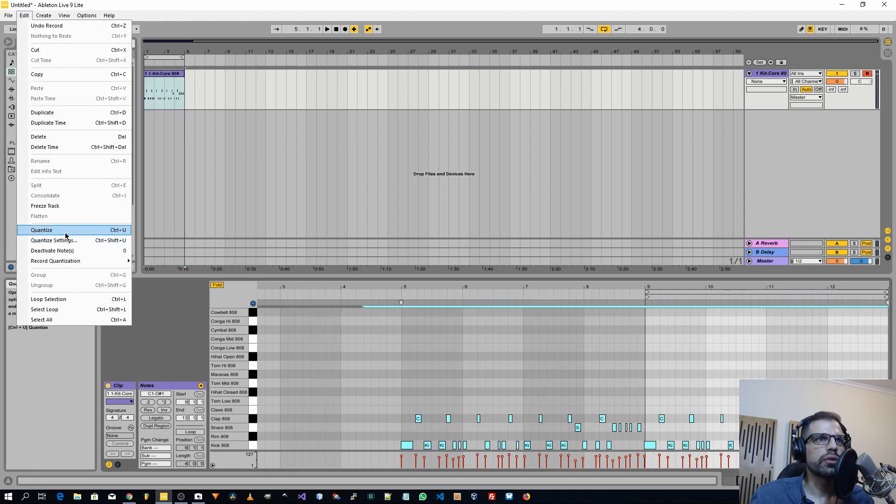
pyautogui.click(115, 231)
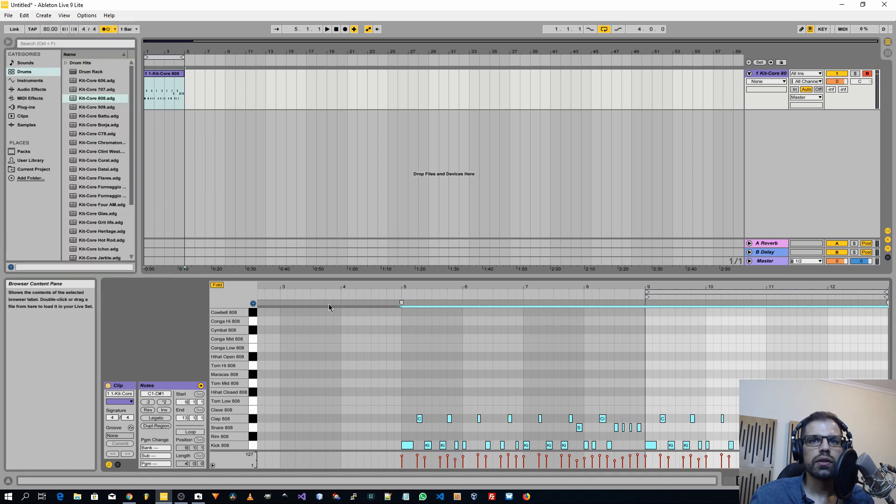
pyautogui.click(550, 364)
pyautogui.press('space')
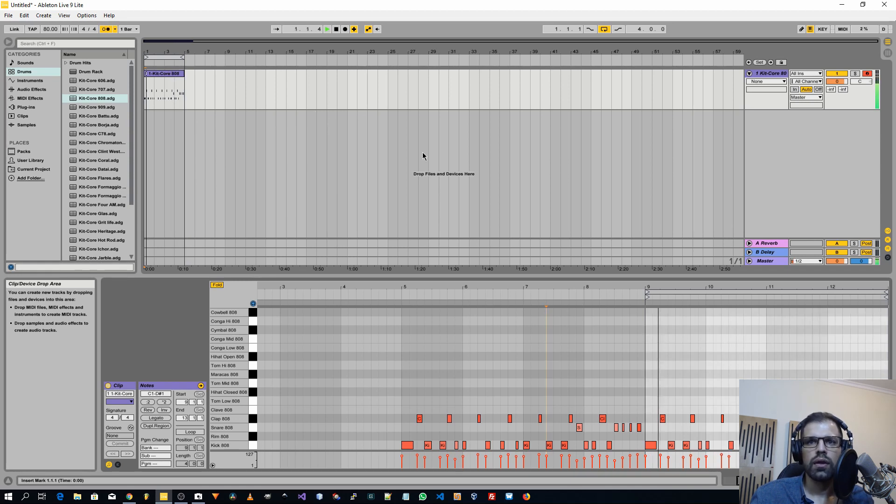
# - Rework the snare roll at the end of bar 12, adding hits at 12.3.4, 12.4.1, 12.4.2 and 12.4.4
pyautogui.click(171, 75)
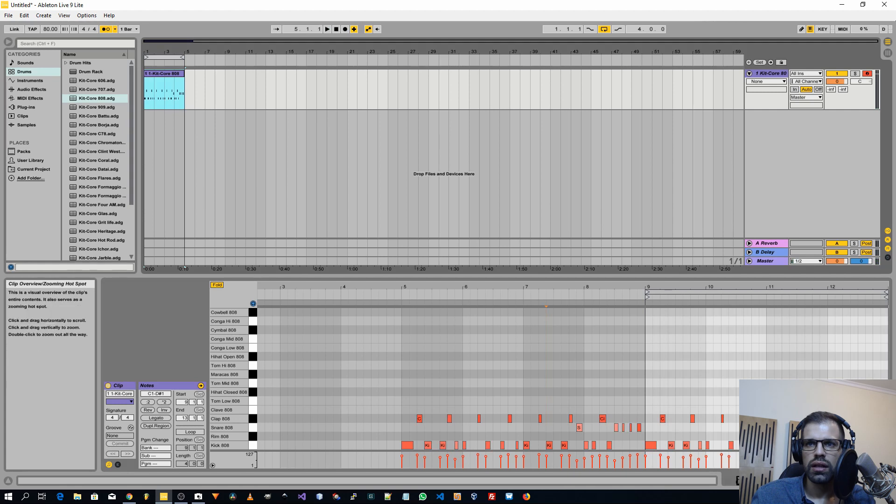
pyautogui.moveTo(812, 480); pyautogui.dragTo(812, 501)
pyautogui.click(753, 428)
pyautogui.press('Delete')
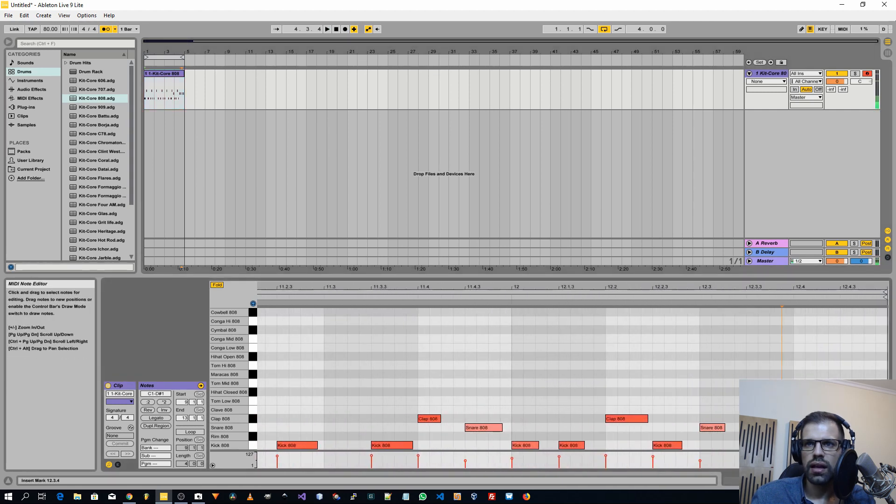
pyautogui.click(776, 427)
pyautogui.doubleClick(822, 427)
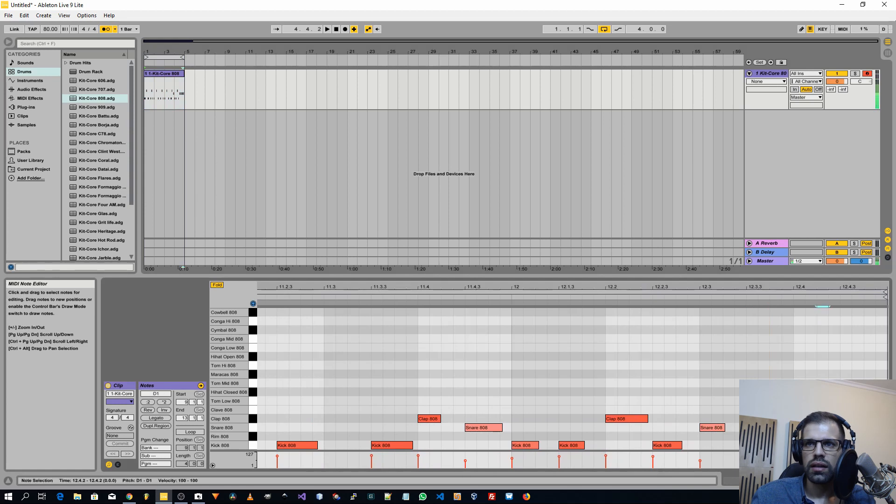
pyautogui.doubleClick(870, 427)
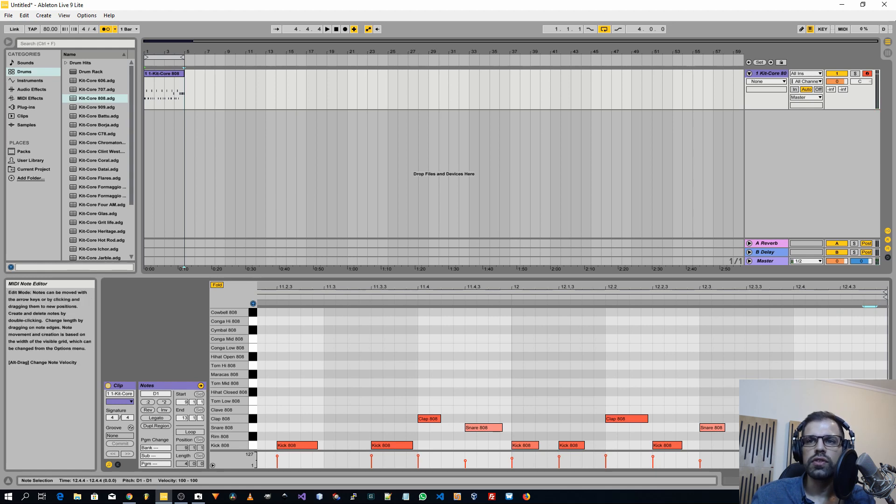
pyautogui.doubleClick(798, 428)
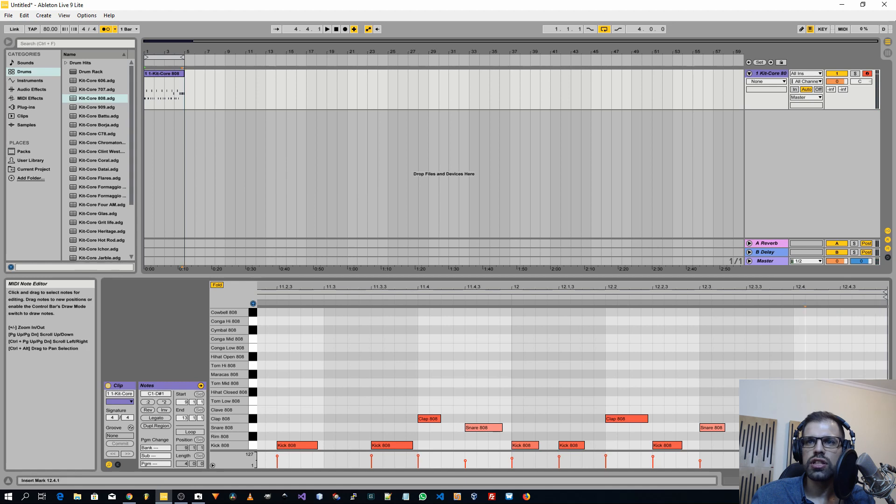
pyautogui.doubleClick(798, 428)
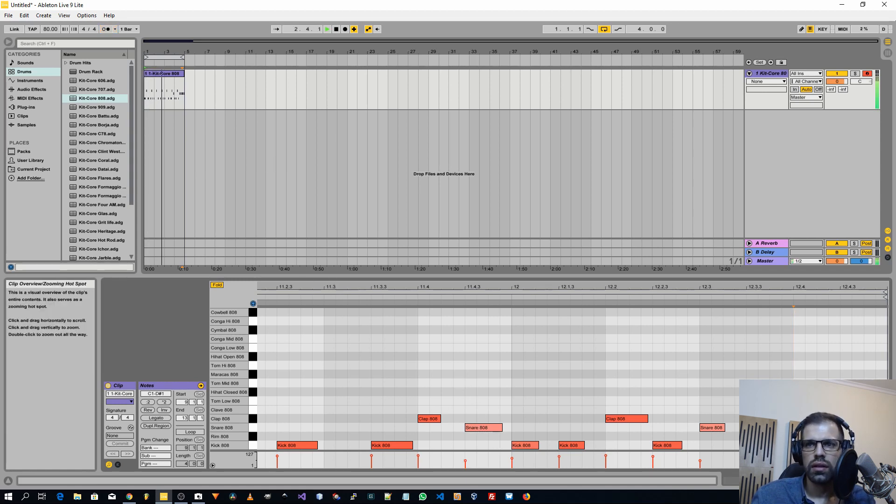
# - Shift the snare hits at 12.3.4, 12.4.2 and 12.4.4 about half a grid step later for a swung feel
pyautogui.doubleClick(765, 480)
pyautogui.moveTo(765, 481); pyautogui.dragTo(766, 469)
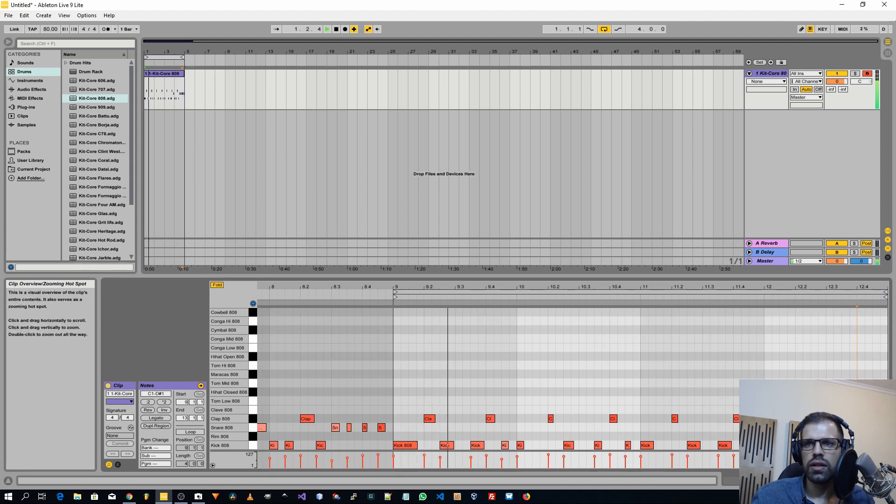
pyautogui.moveTo(769, 481); pyautogui.dragTo(797, 480)
pyautogui.moveTo(660, 428); pyautogui.dragTo(684, 432)
pyautogui.moveTo(765, 429); pyautogui.dragTo(780, 429)
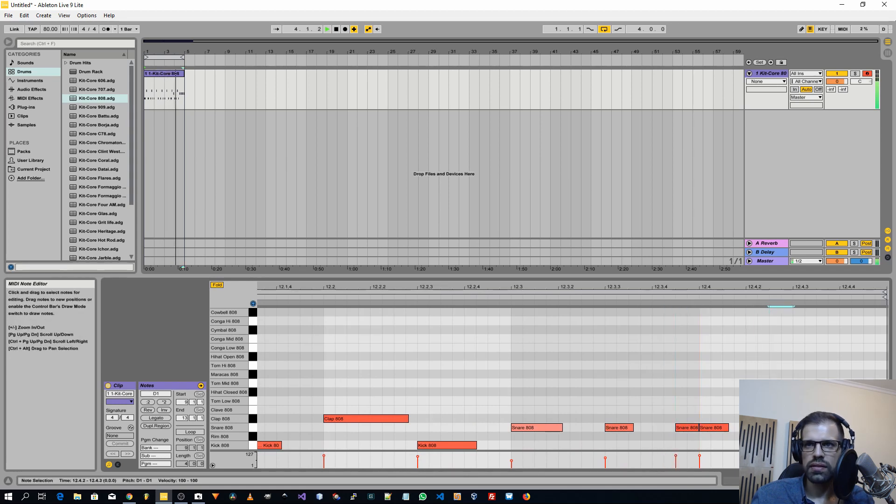
pyautogui.moveTo(851, 428); pyautogui.dragTo(873, 428)
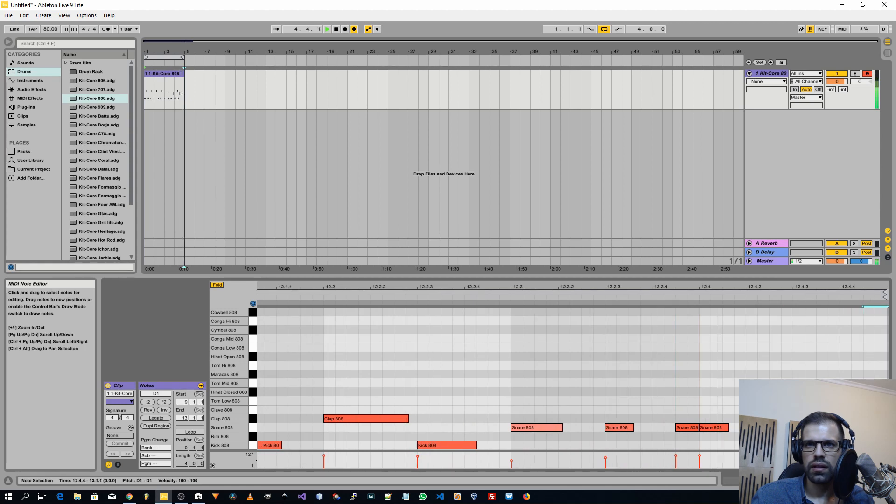
# - Move the delayed snare hits at 12.3.4, 12.4.2 and 12.4.4 partway back, leaving each about a quarter grid step late
pyautogui.moveTo(781, 428); pyautogui.dragTo(770, 429)
pyautogui.press('space')
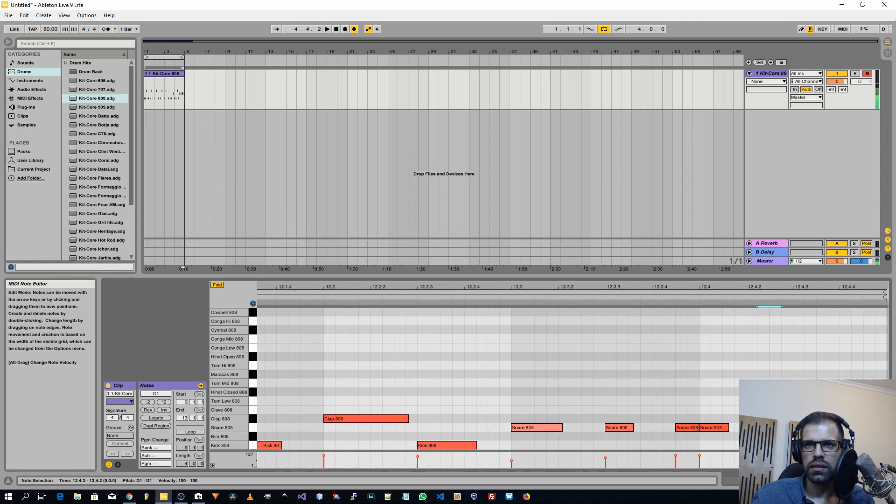
pyautogui.click(871, 428)
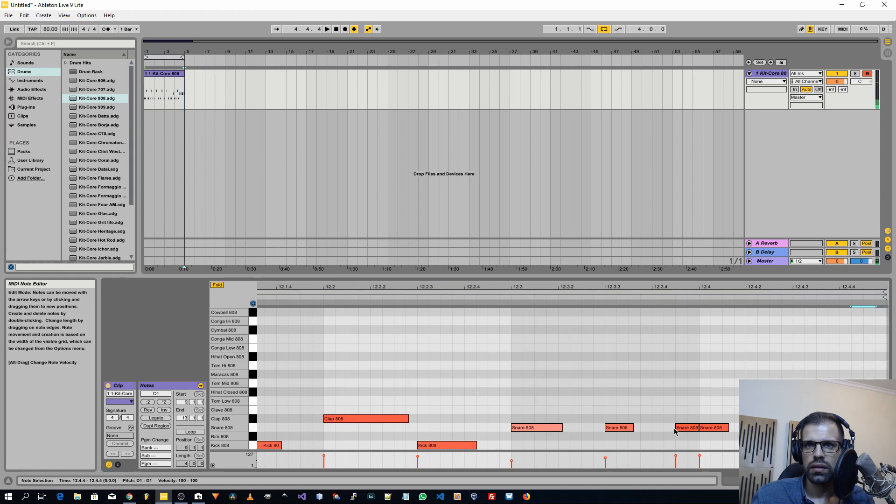
pyautogui.moveTo(674, 428); pyautogui.dragTo(664, 428)
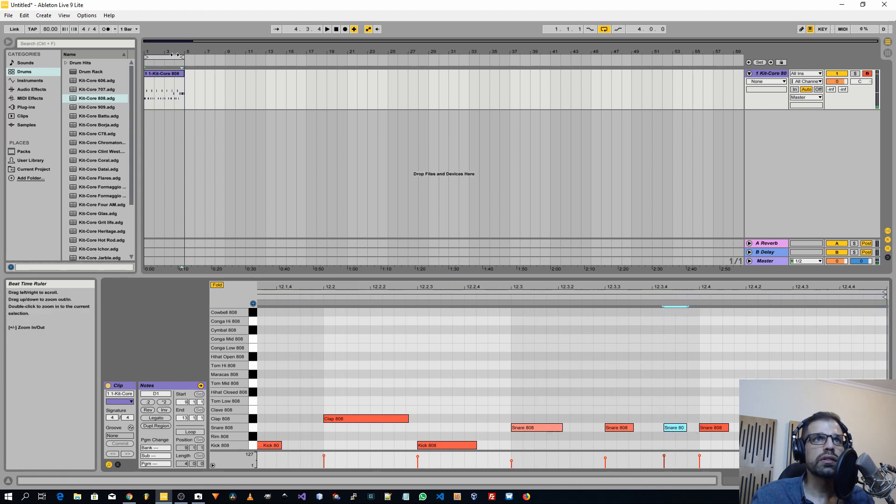
# - Enlarge the velocity editor and soften the delayed snare hits, setting the 12.3.4 hit to velocity 56 and lowering the 12.4.2 hit
pyautogui.press('space')
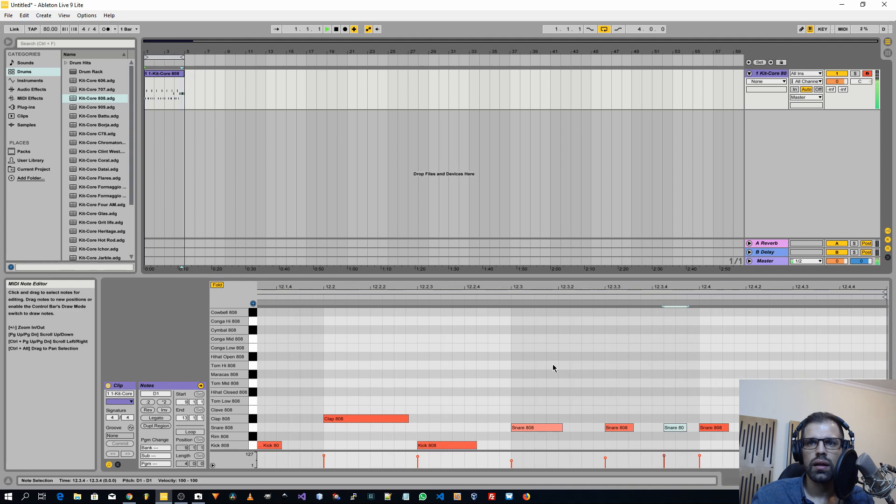
pyautogui.press('space')
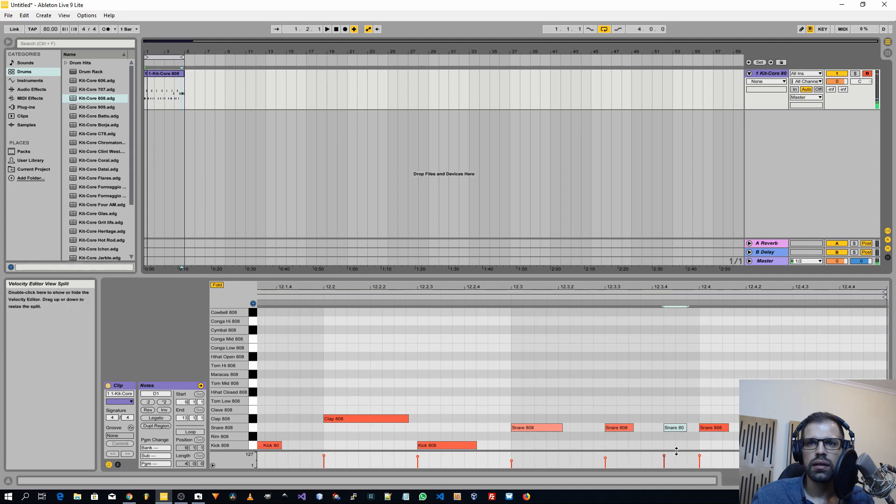
pyautogui.moveTo(682, 449); pyautogui.dragTo(682, 407)
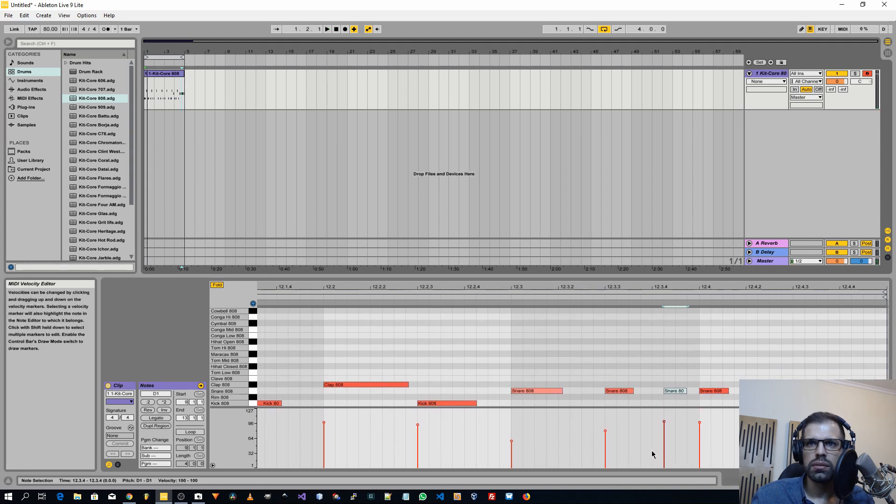
pyautogui.press('space')
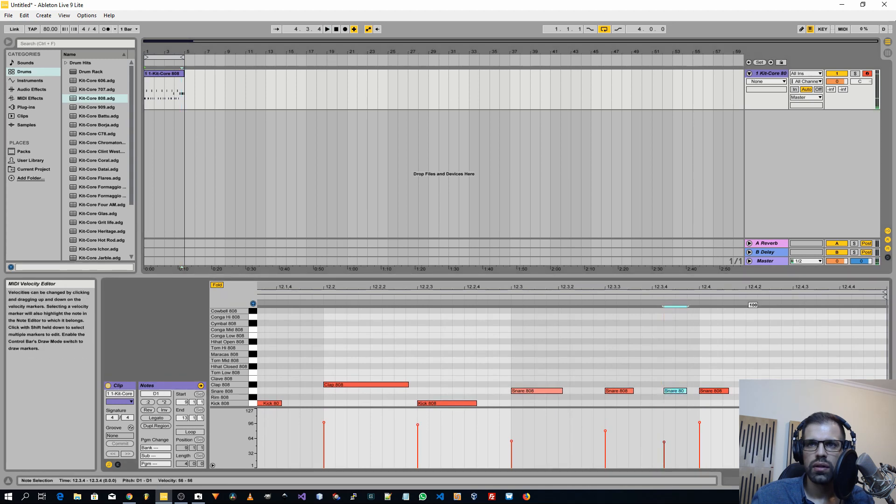
pyautogui.moveTo(758, 422); pyautogui.dragTo(758, 432)
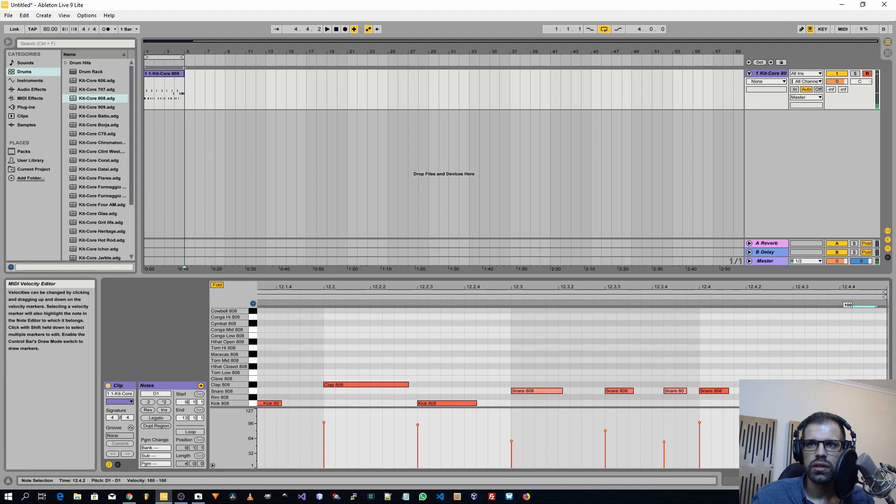
pyautogui.click(620, 334)
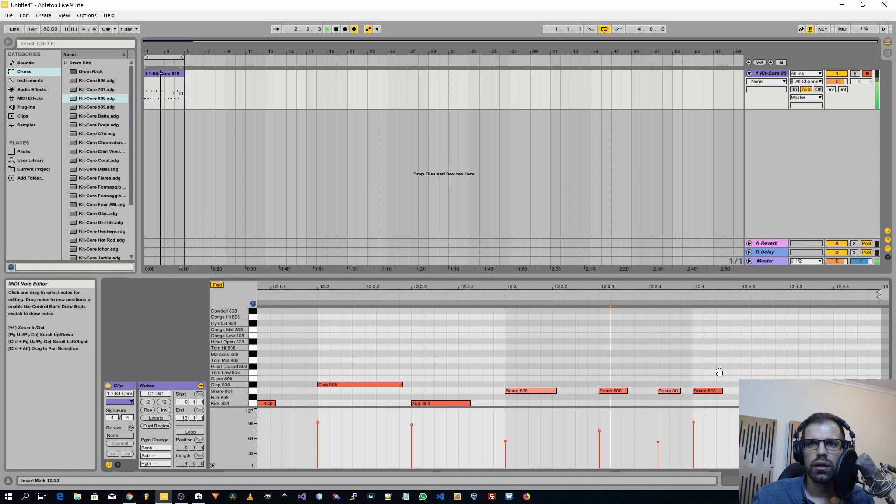
pyautogui.moveTo(597, 351); pyautogui.dragTo(771, 348)
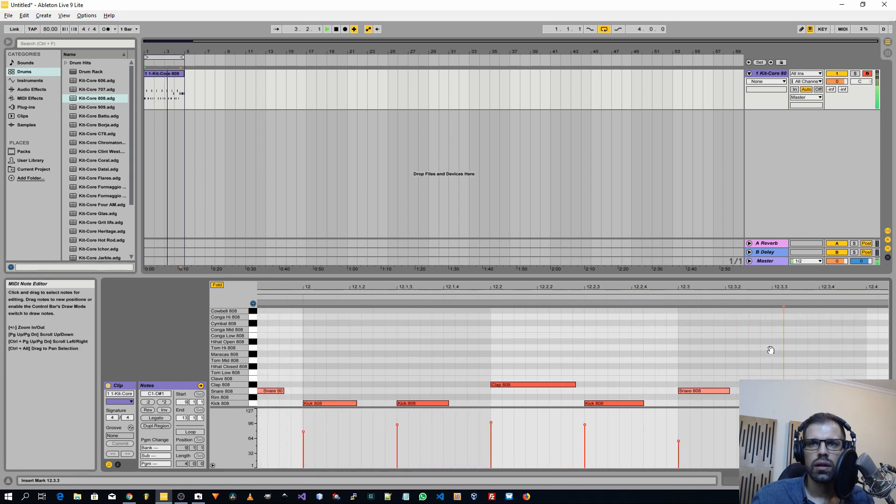
pyautogui.moveTo(537, 351); pyautogui.dragTo(711, 356)
pyautogui.moveTo(469, 360); pyautogui.dragTo(643, 371)
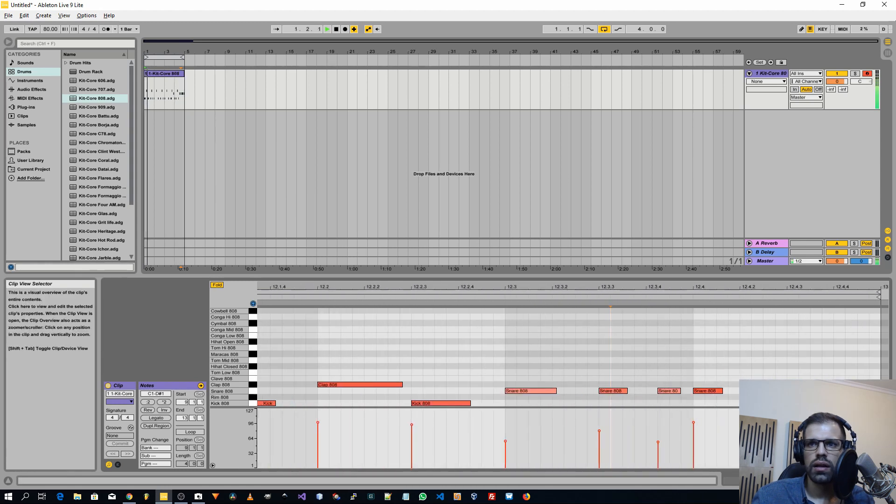
pyautogui.moveTo(791, 480); pyautogui.dragTo(762, 480)
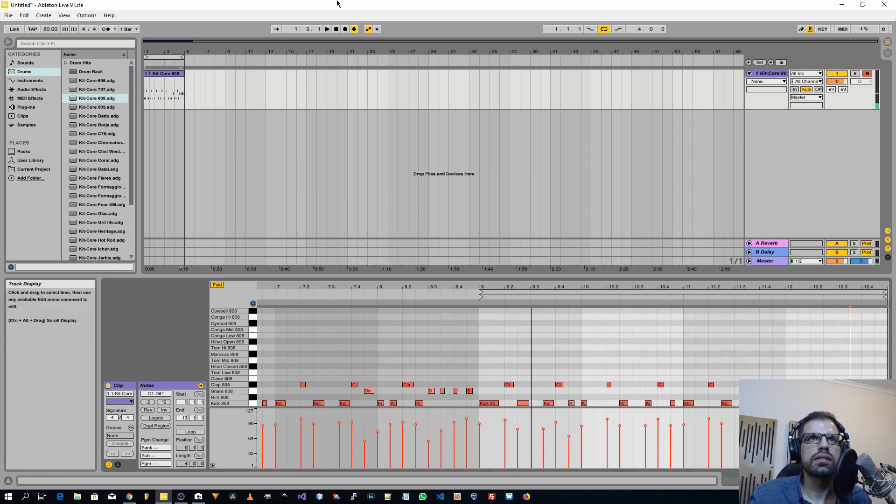
# - Overdub closed hi-hat and maracas parts onto the 808 clip over the four-bar loop, and open the recorded clip's notes
pyautogui.click(337, 30)
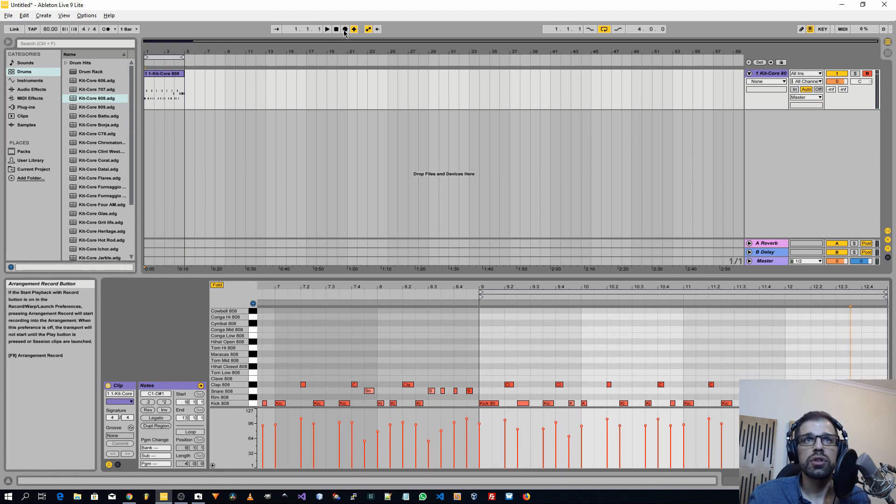
pyautogui.click(344, 29)
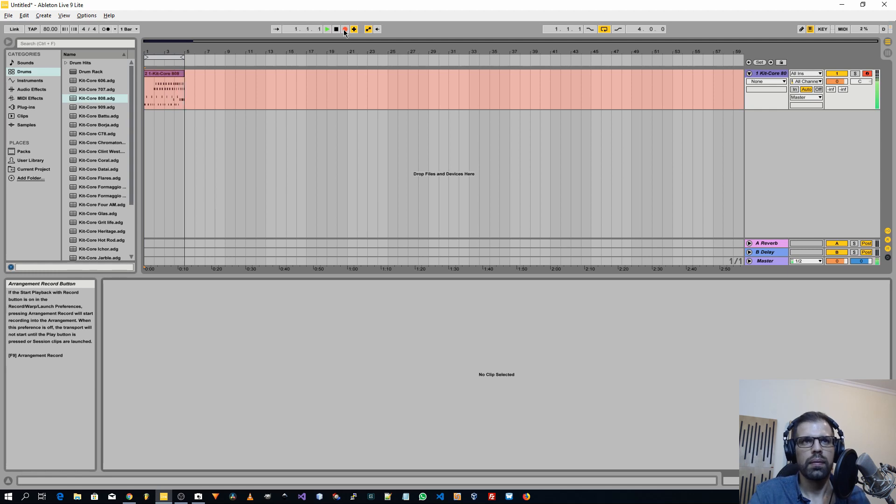
pyautogui.press('space')
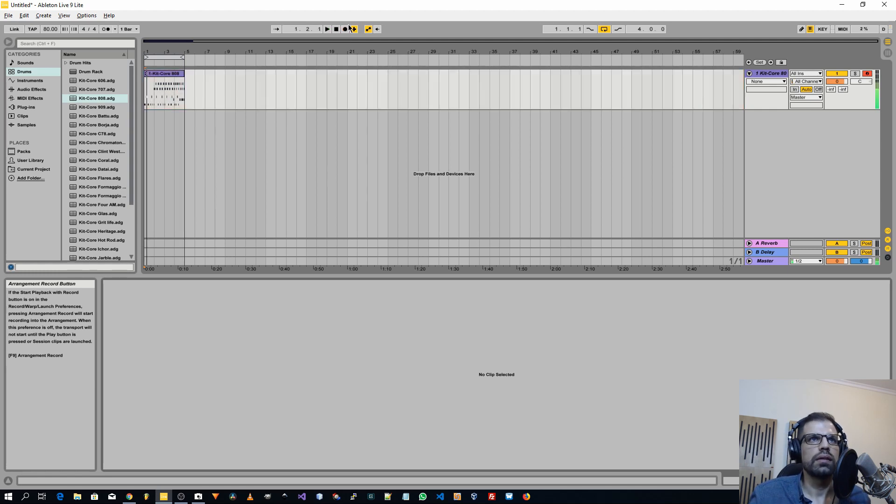
pyautogui.click(176, 77)
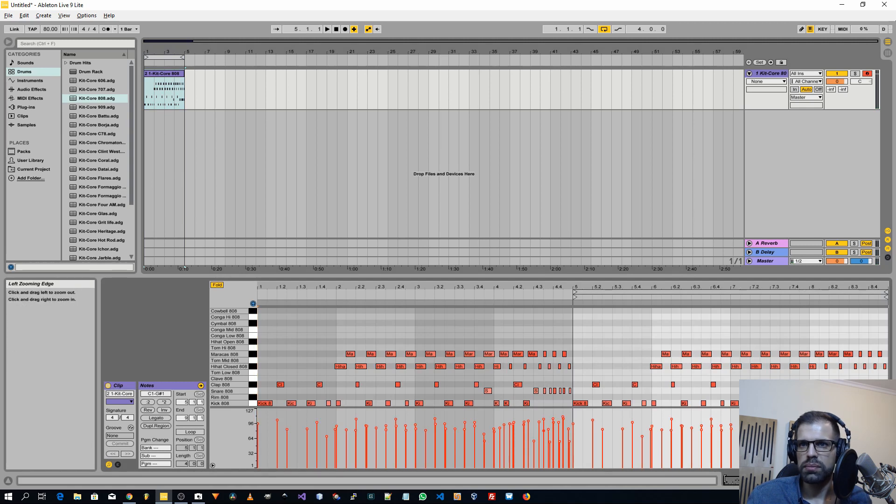
# - Align the first closed hi-hat with 6.1.1 and quantize the closed hi-hat and maracas notes through bars 6 and 7
pyautogui.moveTo(724, 481); pyautogui.dragTo(812, 481)
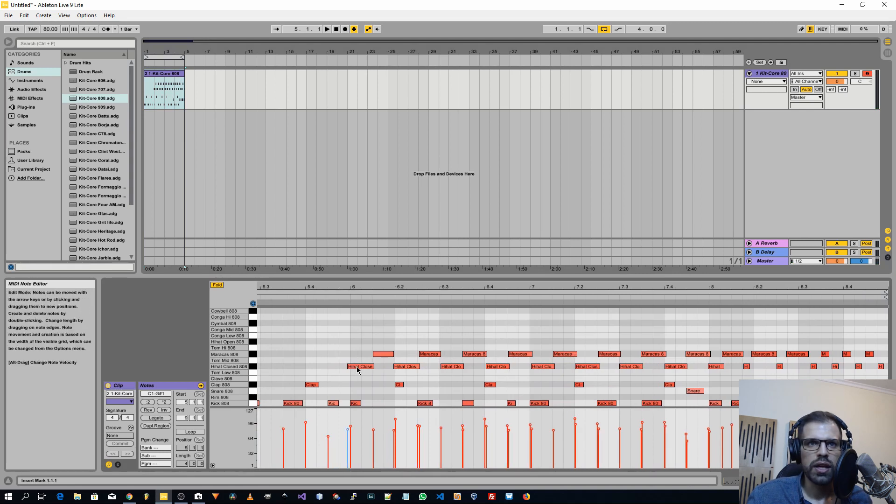
pyautogui.moveTo(359, 367); pyautogui.dragTo(362, 370)
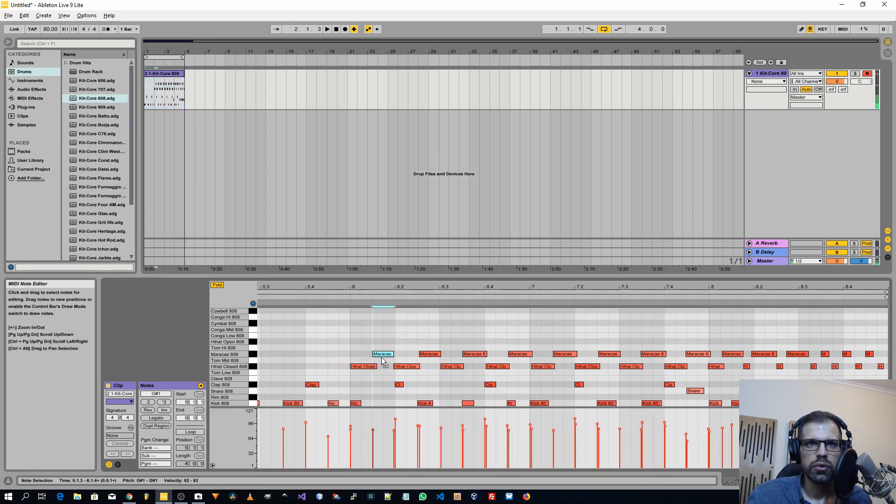
pyautogui.moveTo(341, 340); pyautogui.dragTo(707, 376)
pyautogui.hotkey('ctrl', 'u')
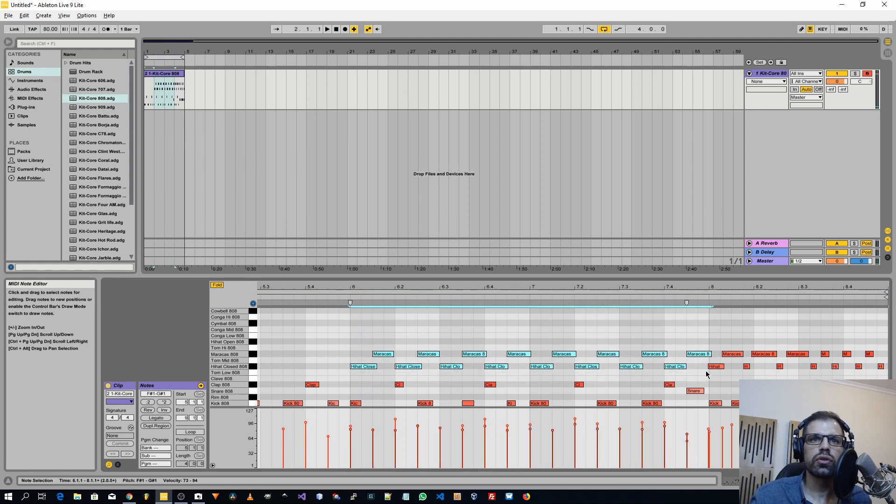
pyautogui.click(363, 341)
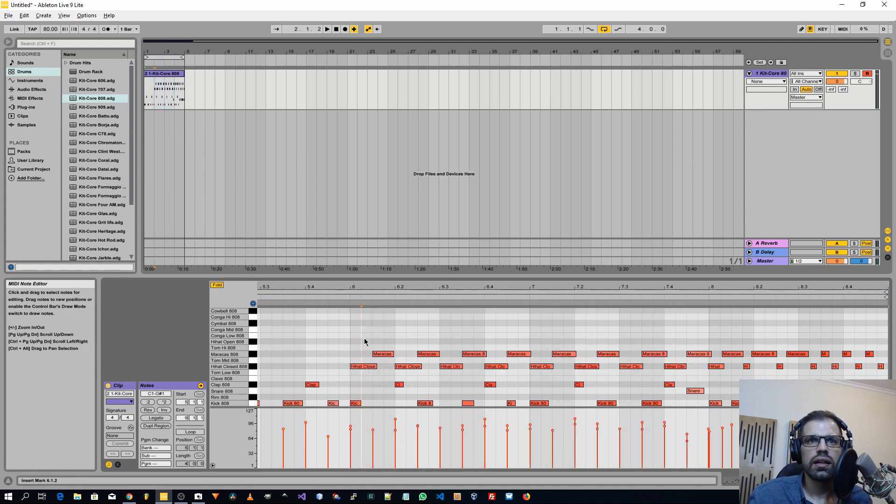
# - Copy the opening hi-hat and maracas notes of bar 6 into bar 5, with hi-hats on every beat and maracas on the offbeats
pyautogui.moveTo(337, 336); pyautogui.dragTo(569, 376)
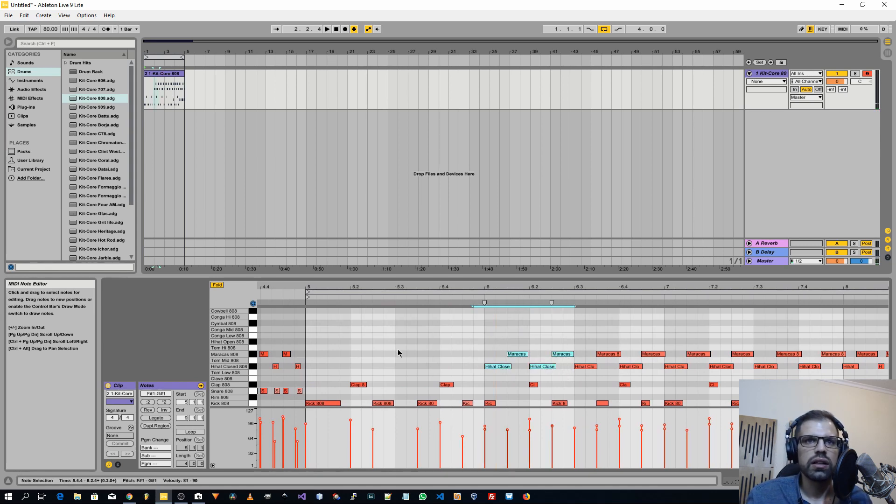
pyautogui.click(319, 308)
pyautogui.hotkey('ctrl', 'v')
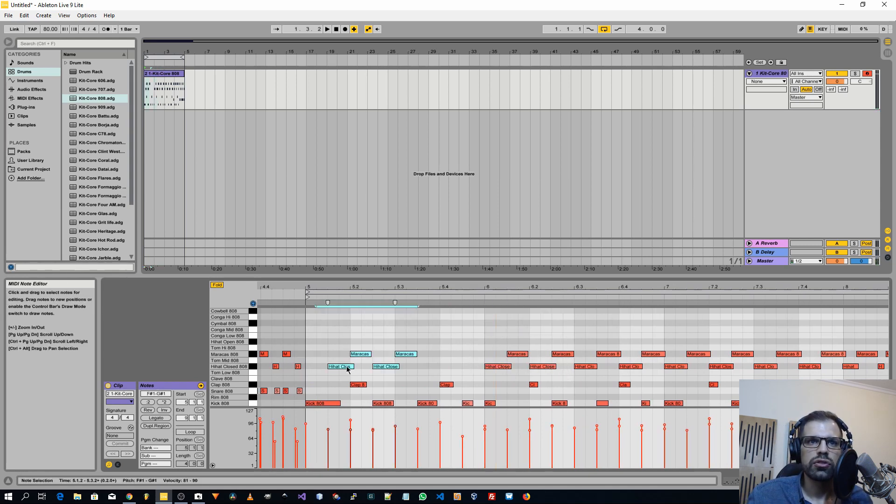
pyautogui.moveTo(347, 370); pyautogui.dragTo(406, 368)
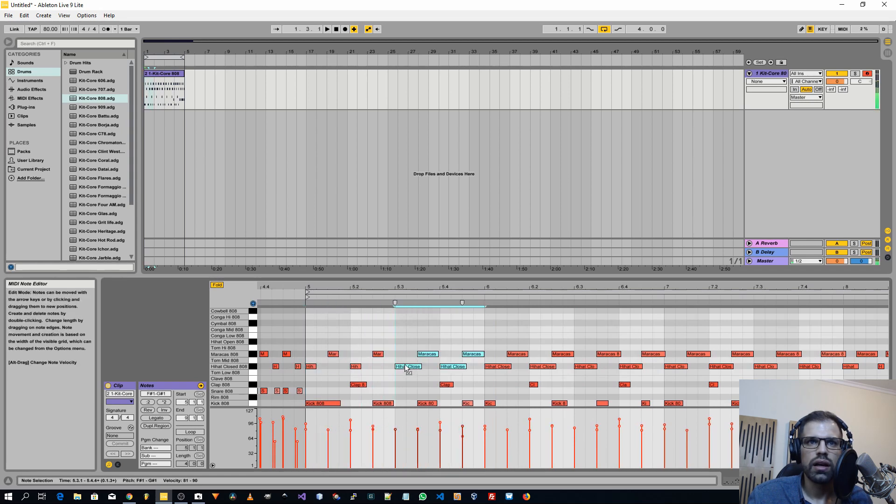
pyautogui.click(408, 335)
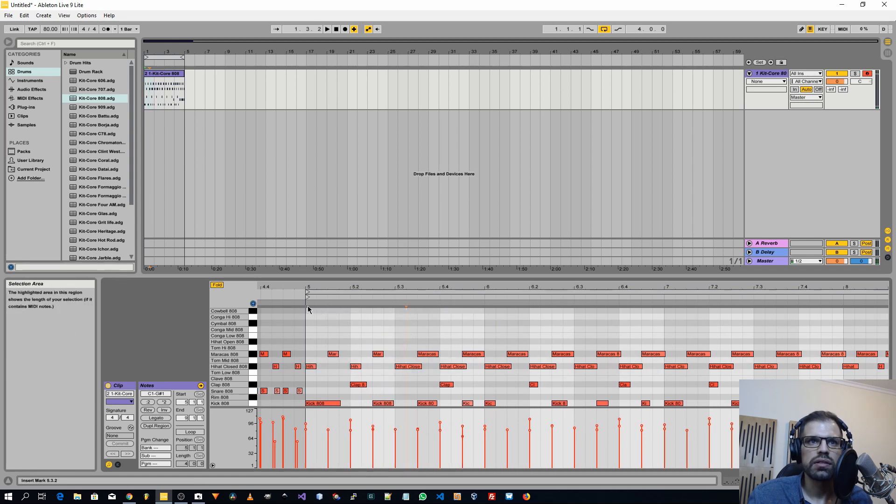
# - Play back the edited loop and quantize the closed hi-hat and maracas notes in bar 8
pyautogui.press('space')
pyautogui.moveTo(565, 336); pyautogui.dragTo(425, 334)
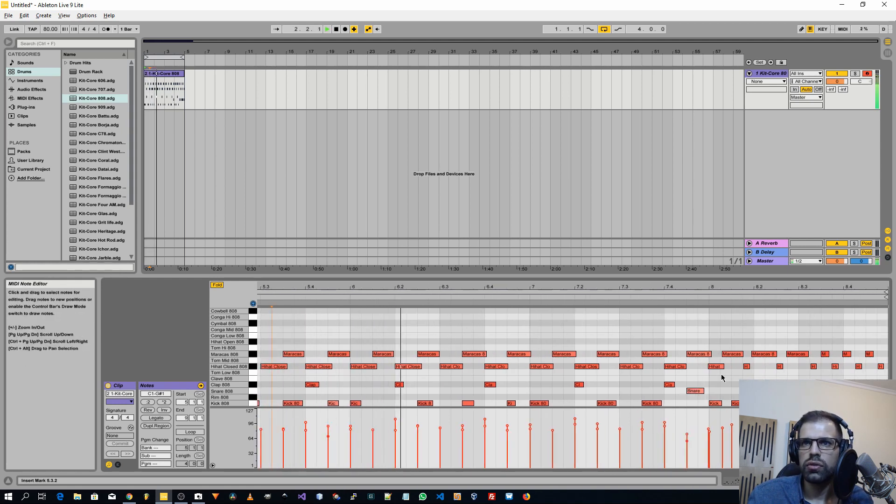
pyautogui.click(746, 367)
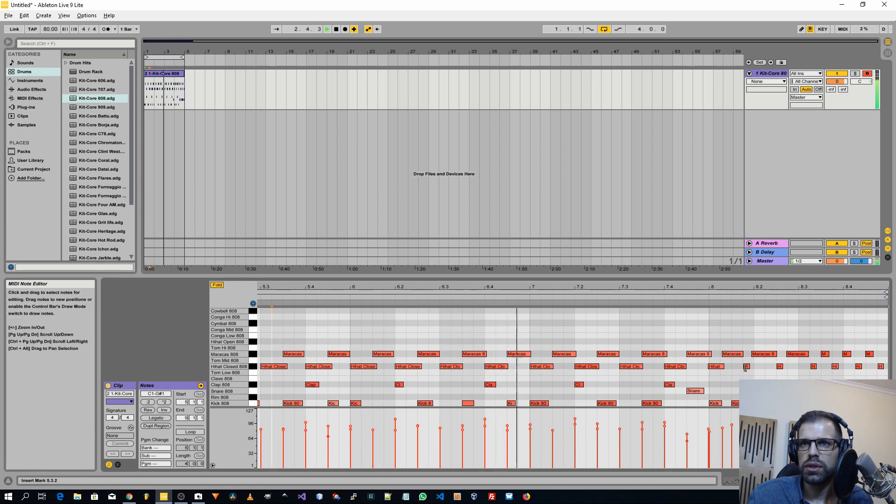
pyautogui.moveTo(747, 368)
pyautogui.mouseDown()
pyautogui.moveTo(736, 367)
pyautogui.moveTo(747, 369)
pyautogui.mouseUp()
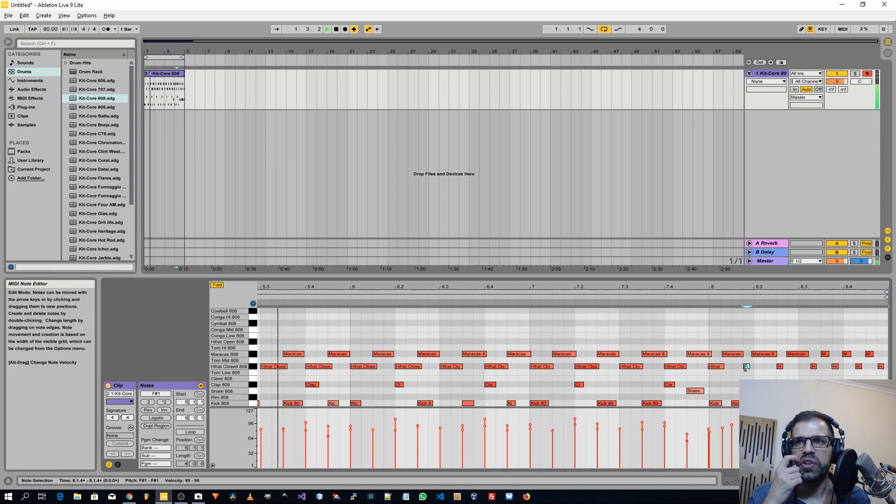
pyautogui.press('space')
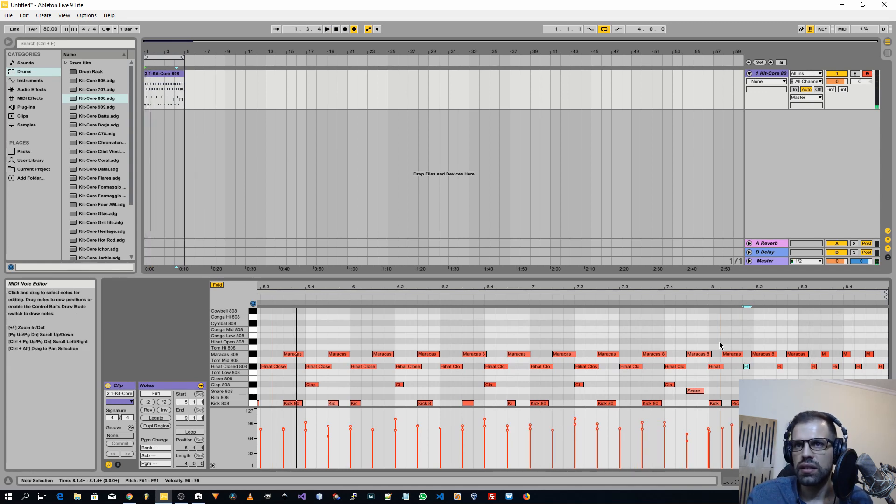
pyautogui.moveTo(718, 342); pyautogui.dragTo(875, 374)
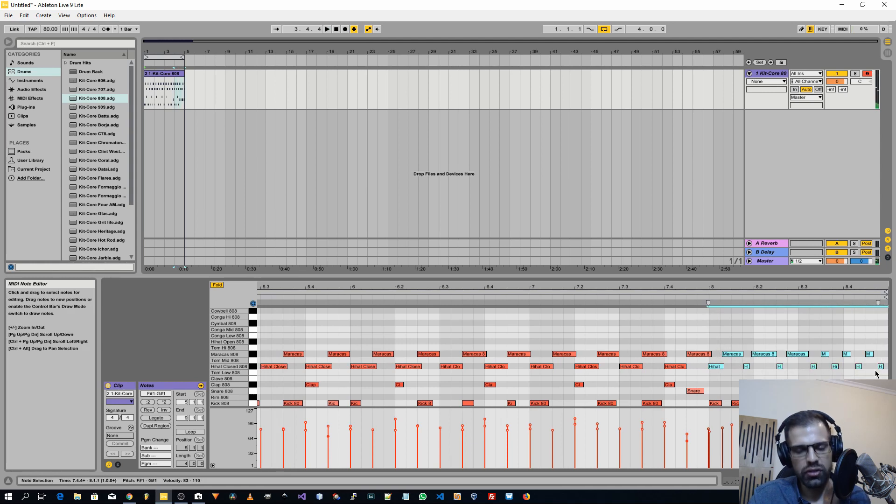
pyautogui.hotkey('ctrl', 'u')
pyautogui.click(764, 336)
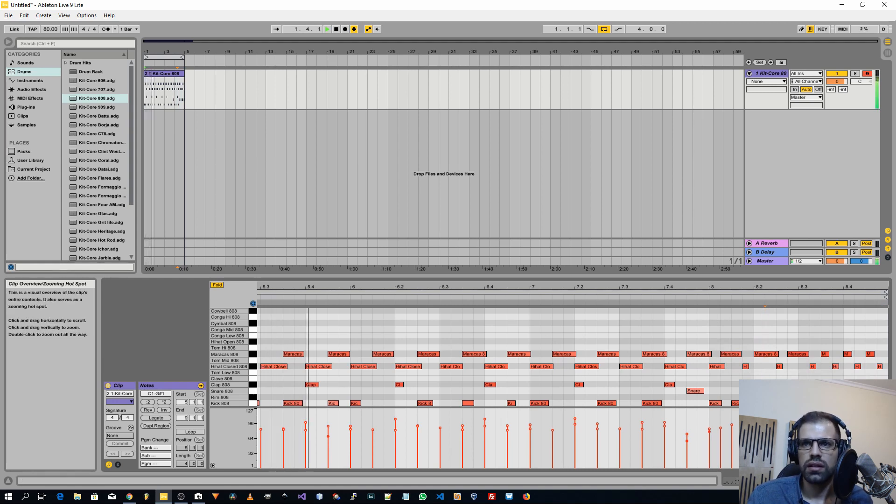
# - Overdub a cymbal part onto the 808 clip over the four-bar loop, and open the recorded clip's notes
pyautogui.moveTo(766, 481); pyautogui.dragTo(752, 481)
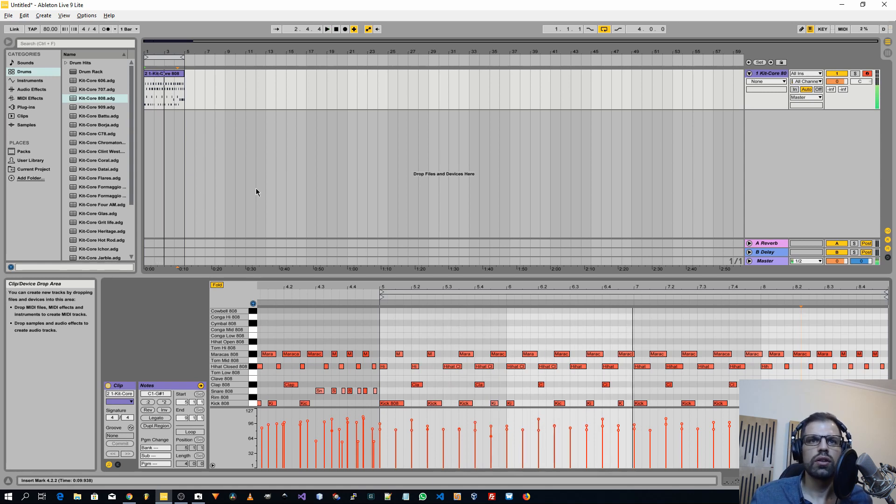
pyautogui.click(336, 29)
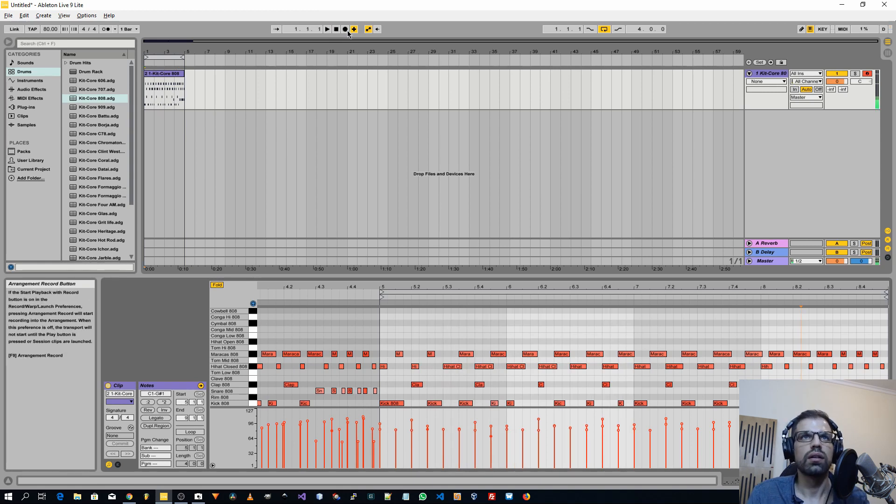
pyautogui.click(346, 30)
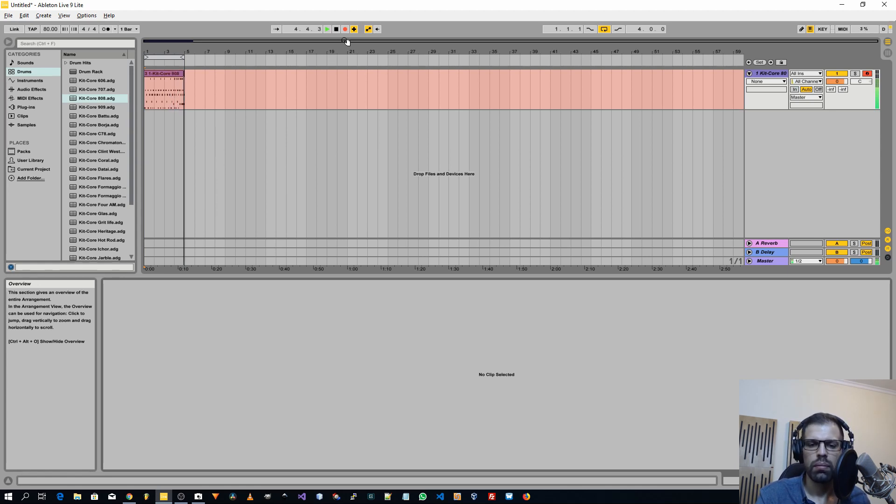
pyautogui.click(345, 29)
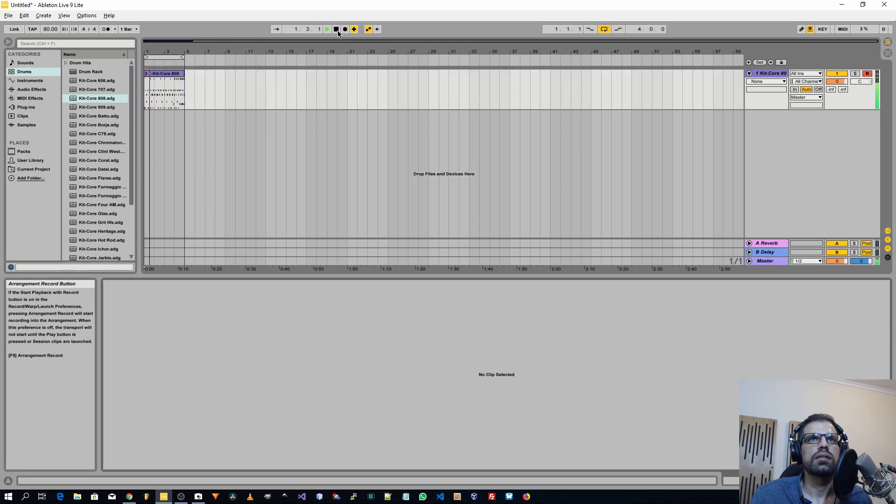
pyautogui.click(170, 88)
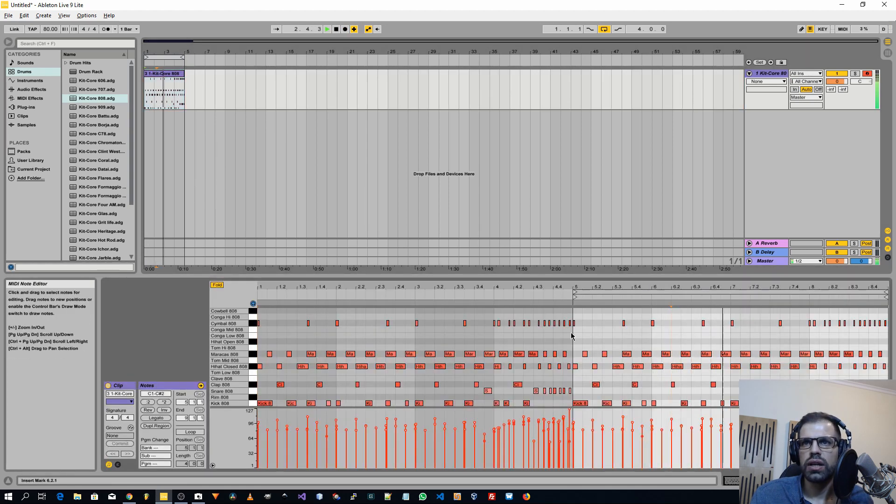
# - Try to quantize all cymbal notes in bars 5 to 8 at once, and undo it
pyautogui.moveTo(573, 332); pyautogui.dragTo(888, 320)
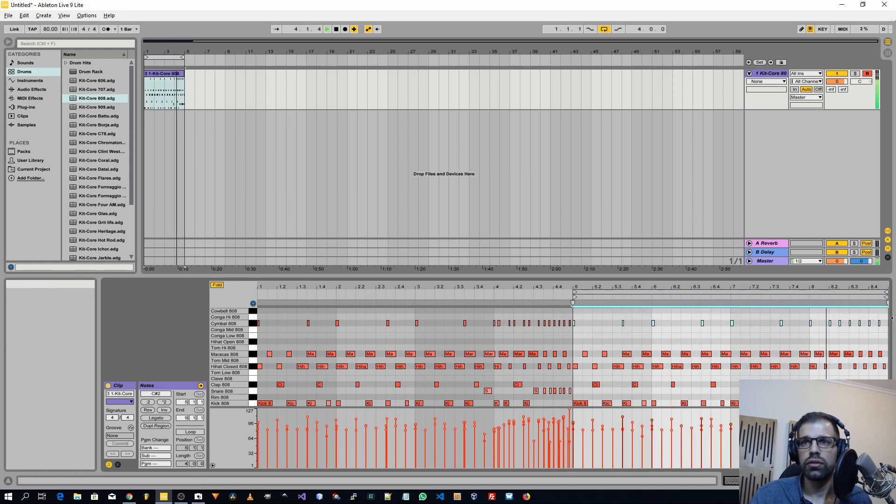
pyautogui.hotkey('ctrl', 'z')
pyautogui.click(803, 337)
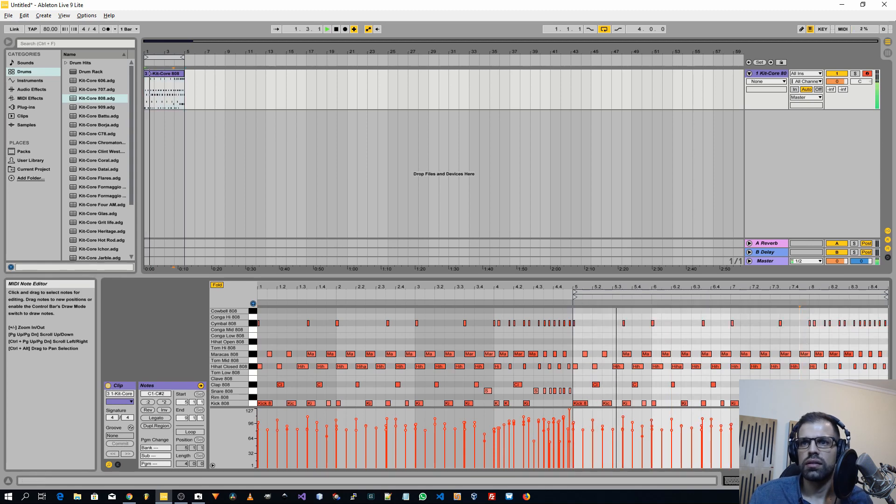
# - Stop playback and quantize only the cymbal notes in bars 5 to 7, leaving out the bar 8 roll
pyautogui.moveTo(724, 480); pyautogui.dragTo(803, 481)
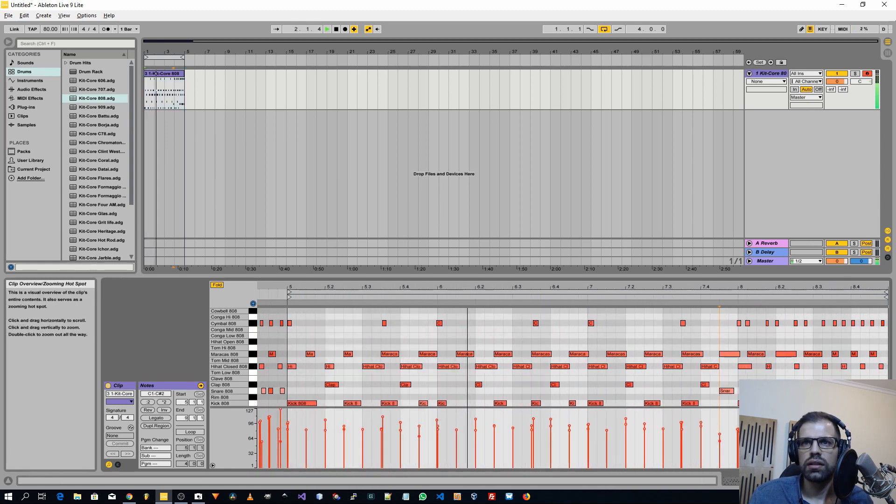
pyautogui.press('space')
pyautogui.moveTo(709, 318); pyautogui.dragTo(287, 335)
pyautogui.hotkey('ctrl', 'u')
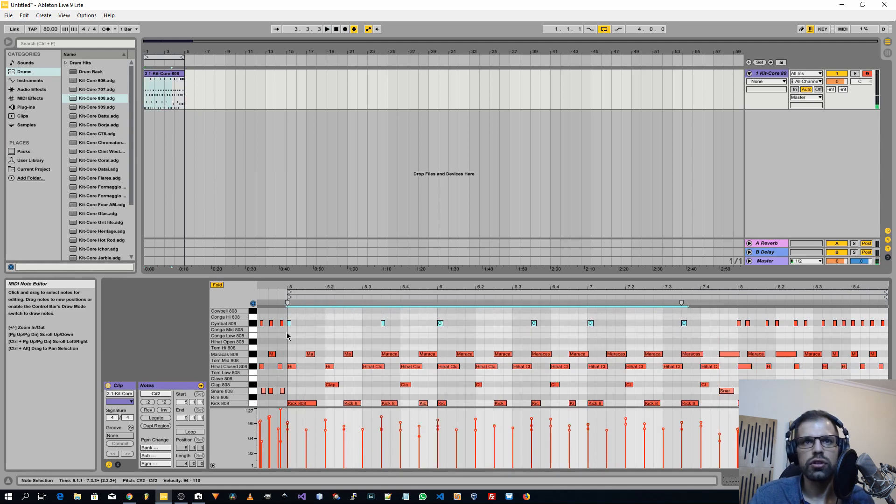
pyautogui.click(665, 347)
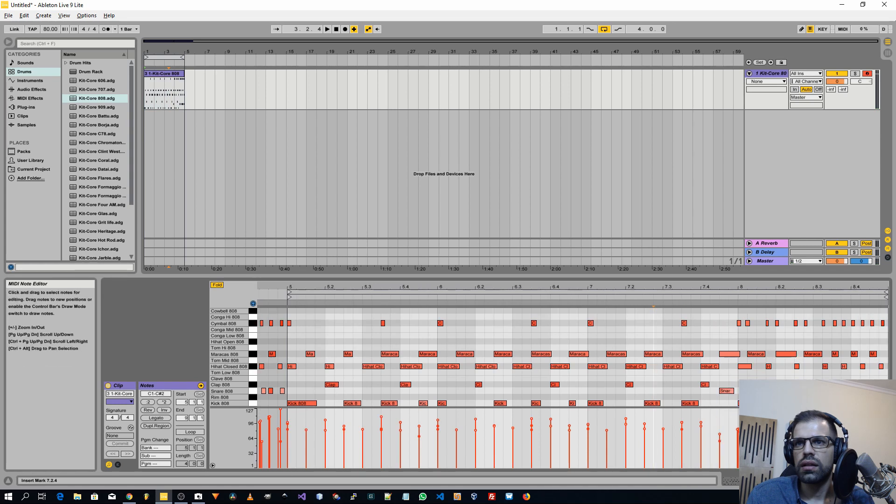
# - Align the first two cymbal notes of bar 8 with the grid at 8.1.1 and 8.1.2
pyautogui.moveTo(759, 480); pyautogui.dragTo(785, 481)
pyautogui.click(429, 324)
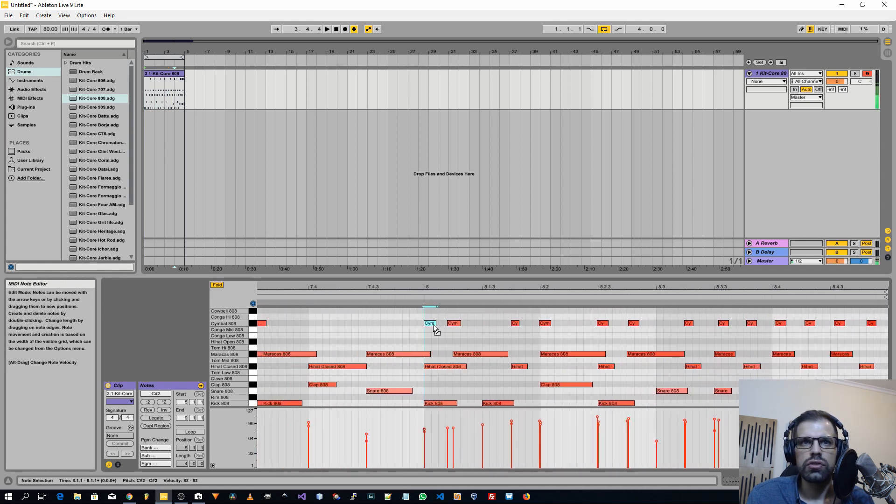
pyautogui.click(451, 324)
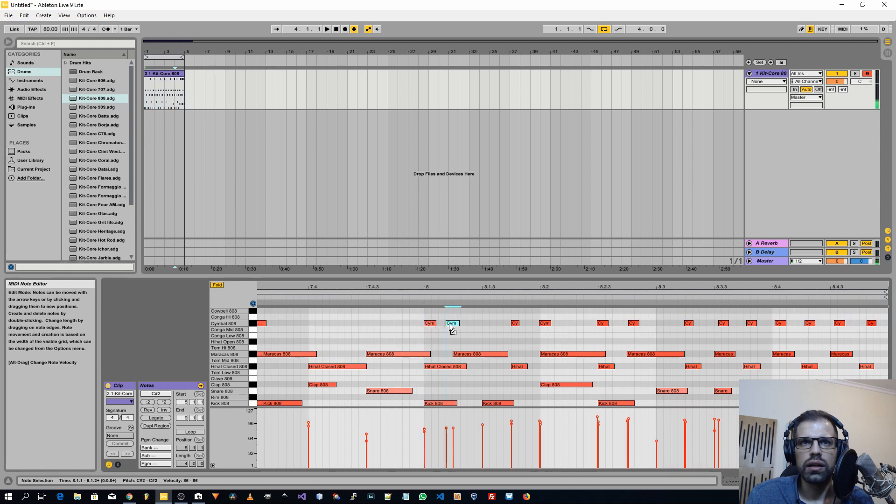
pyautogui.moveTo(446, 323); pyautogui.dragTo(461, 328)
pyautogui.click(425, 307)
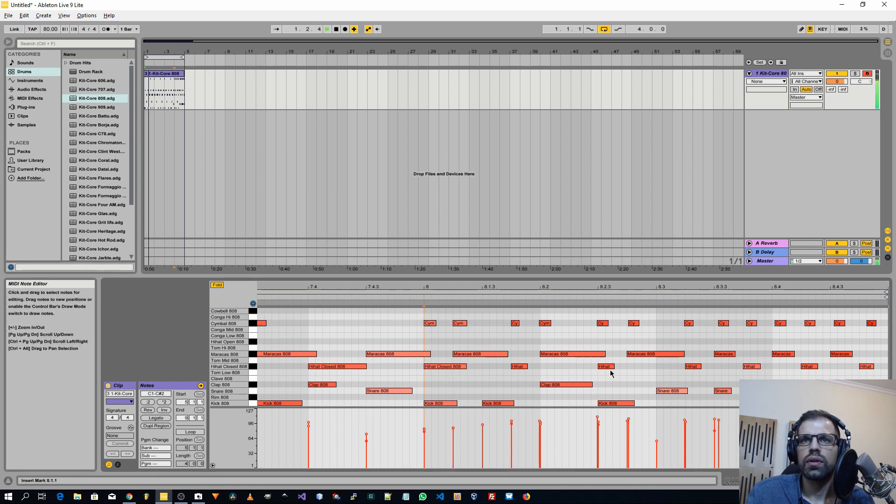
# - Align the remaining cymbal notes of the bar 8 roll with the sixteenth-note grid while the loop plays
pyautogui.click(550, 322)
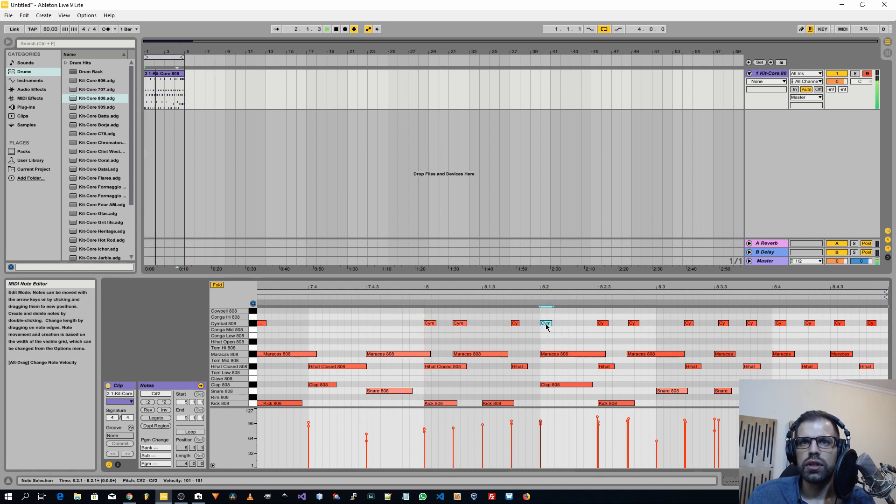
pyautogui.click(633, 324)
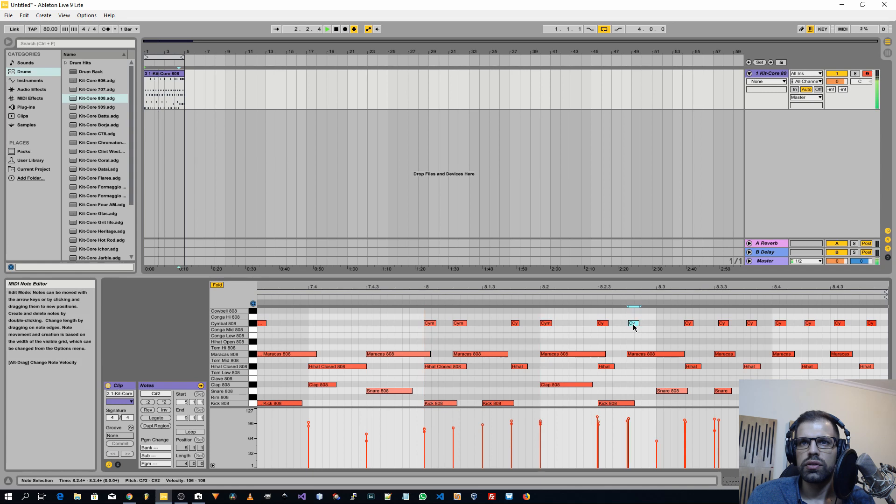
pyautogui.click(603, 323)
pyautogui.click(689, 324)
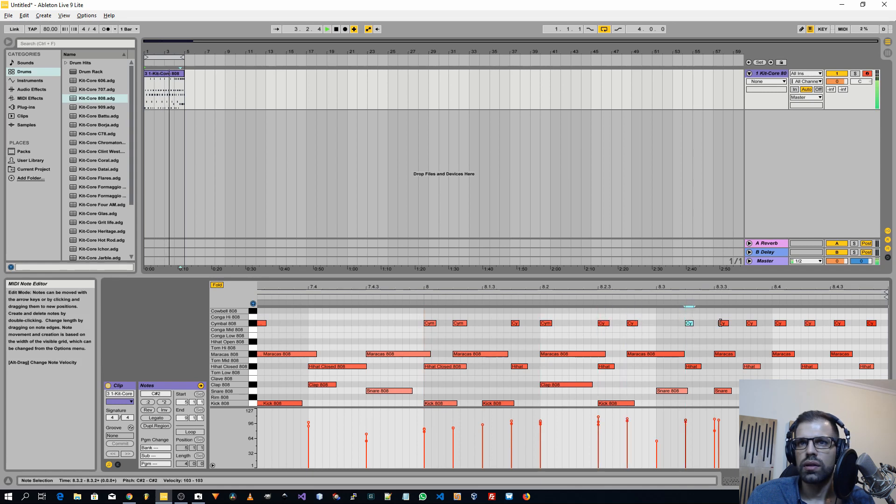
pyautogui.moveTo(724, 324); pyautogui.dragTo(748, 327)
pyautogui.click(749, 324)
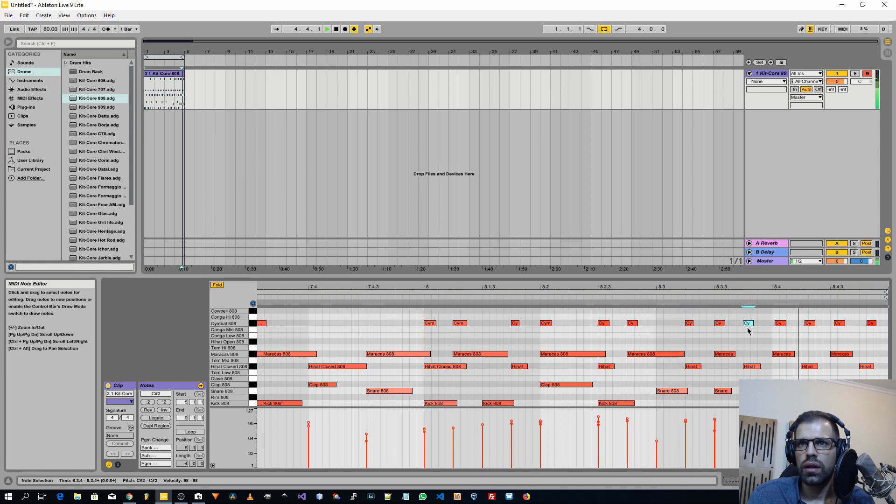
pyautogui.moveTo(787, 323); pyautogui.dragTo(865, 323)
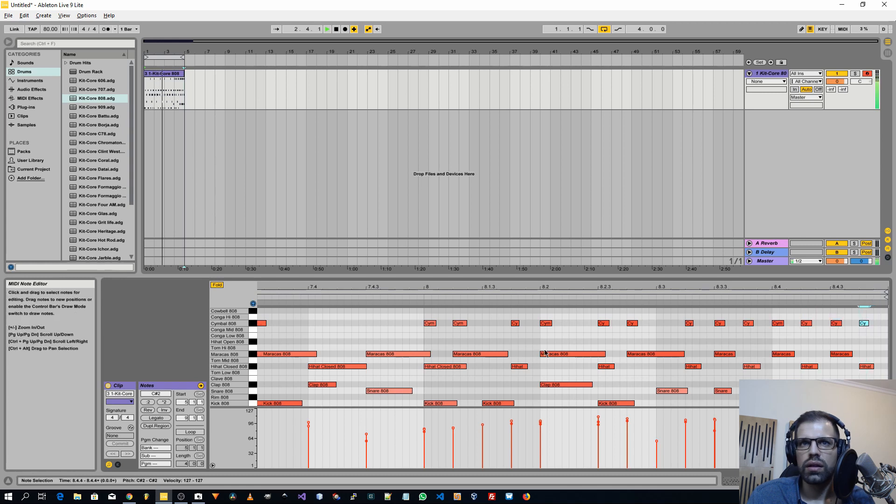
# - Delete the cymbal note at 8.1.2 to leave a gap at the start of the roll
pyautogui.click(465, 323)
pyautogui.press('Delete')
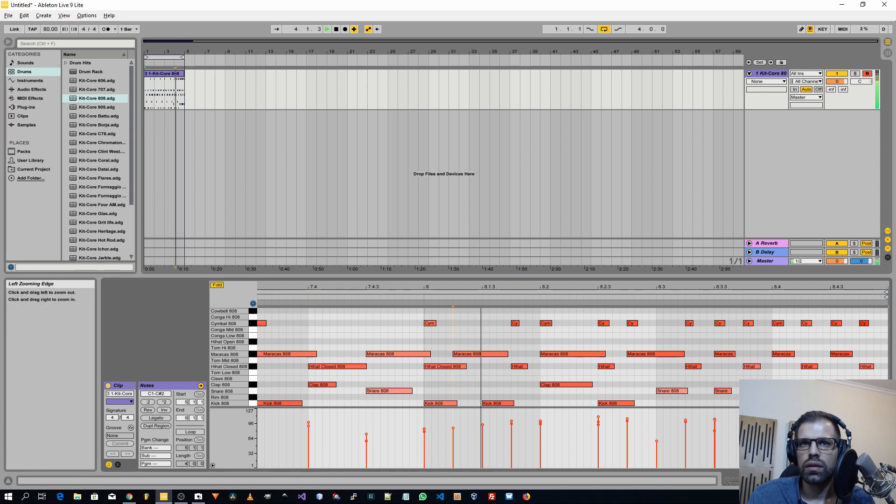
pyautogui.moveTo(828, 480); pyautogui.dragTo(758, 481)
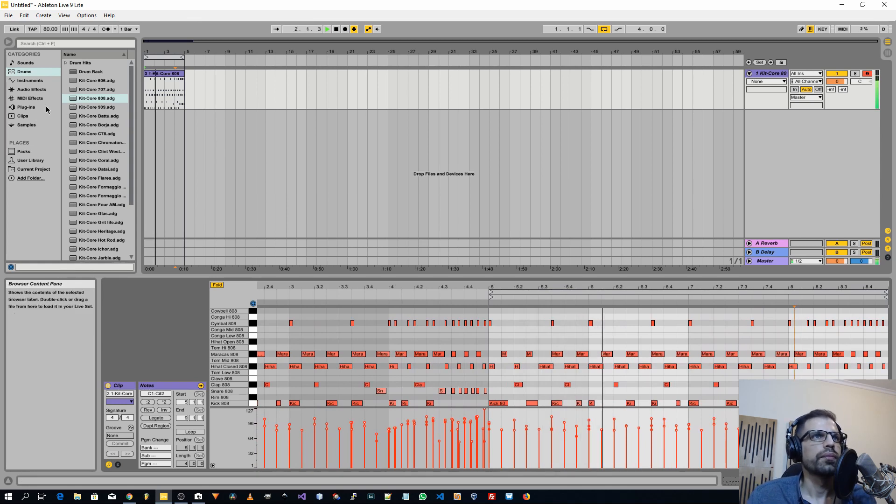
# - Load the Dusky Swells Synth Brass preset from the Brass instrument racks onto a new MIDI track
pyautogui.click(30, 80)
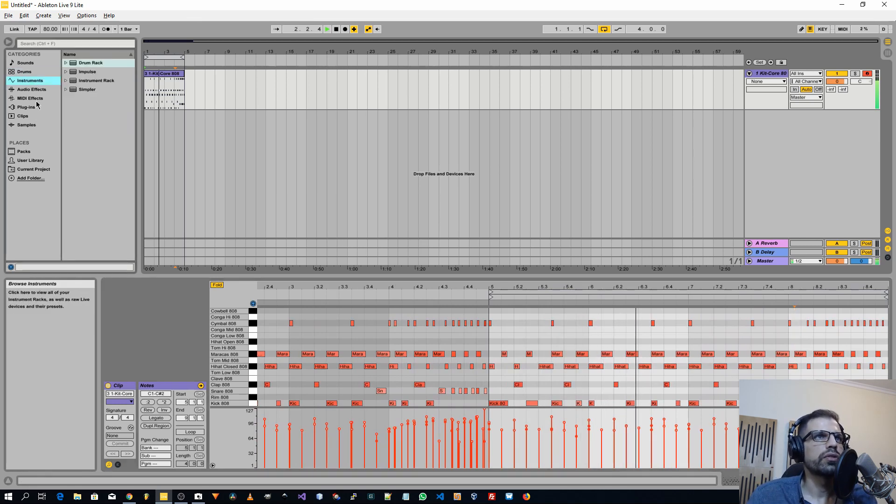
pyautogui.click(65, 80)
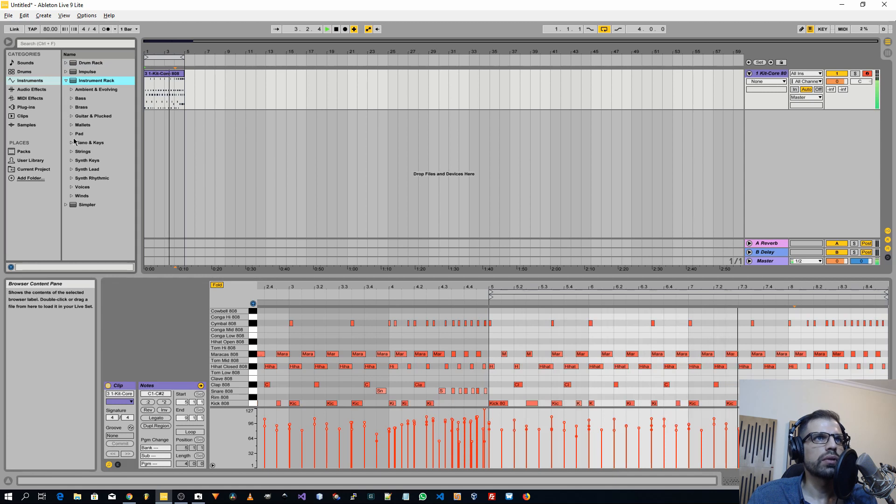
pyautogui.click(73, 107)
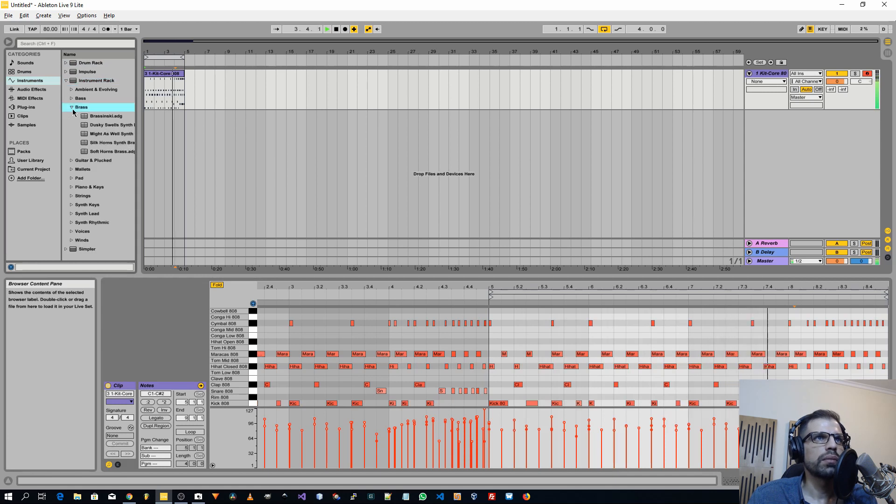
pyautogui.click(104, 125)
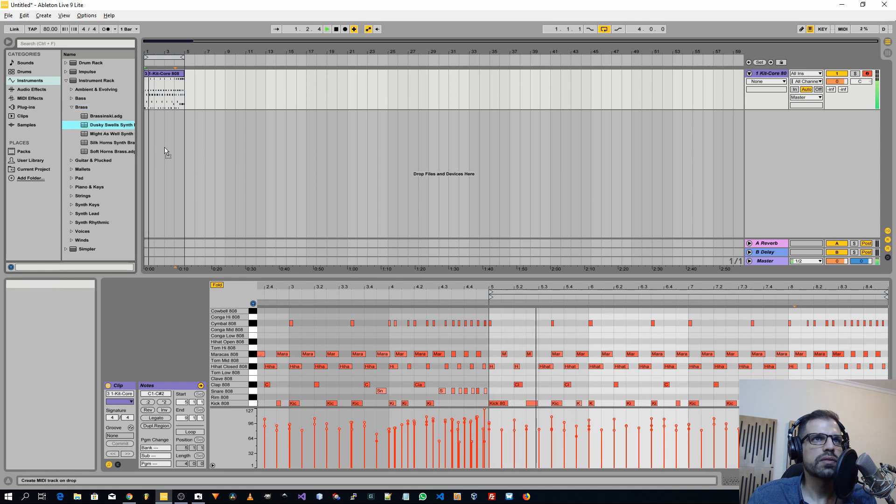
pyautogui.moveTo(242, 179); pyautogui.dragTo(243, 179)
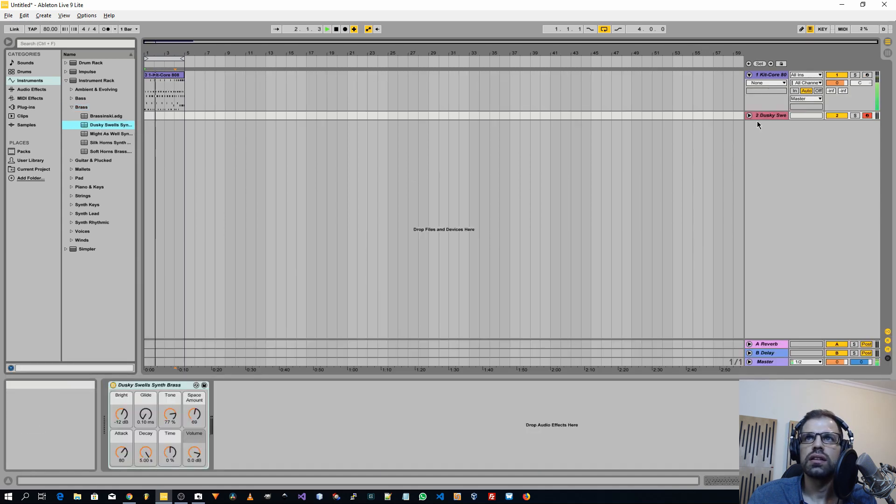
# - In Session View, replace the second track's brass instrument with Buzzheng from the Guitar & Plucked racks, and stop playback
pyautogui.press('Tab')
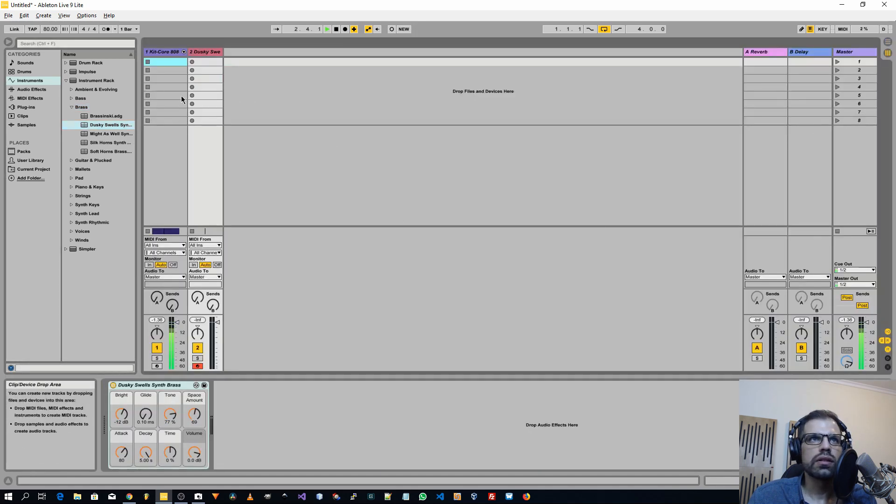
pyautogui.click(162, 384)
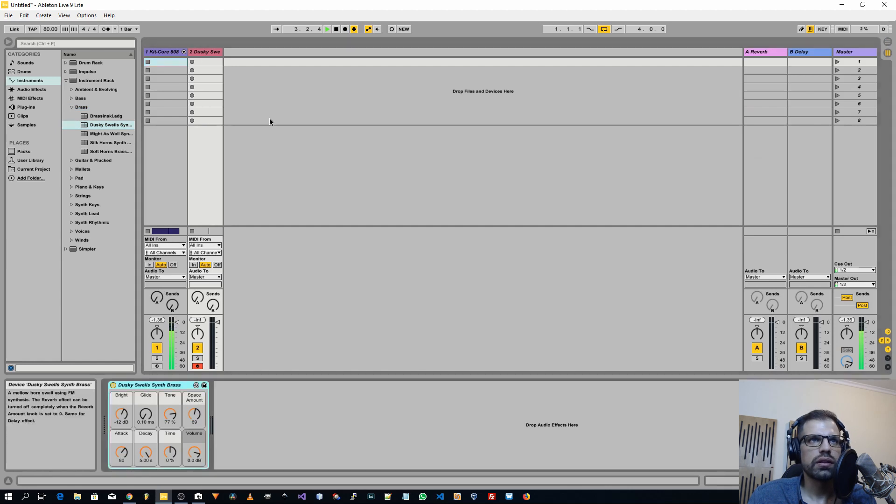
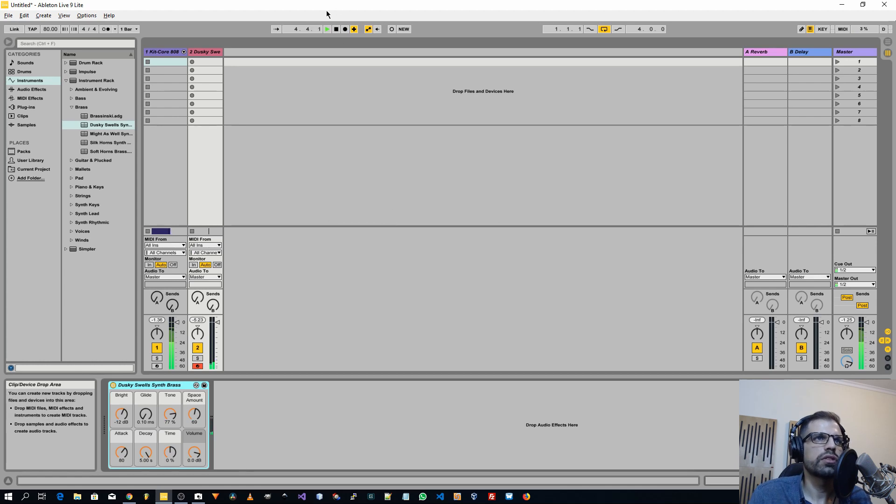
pyautogui.click(72, 107)
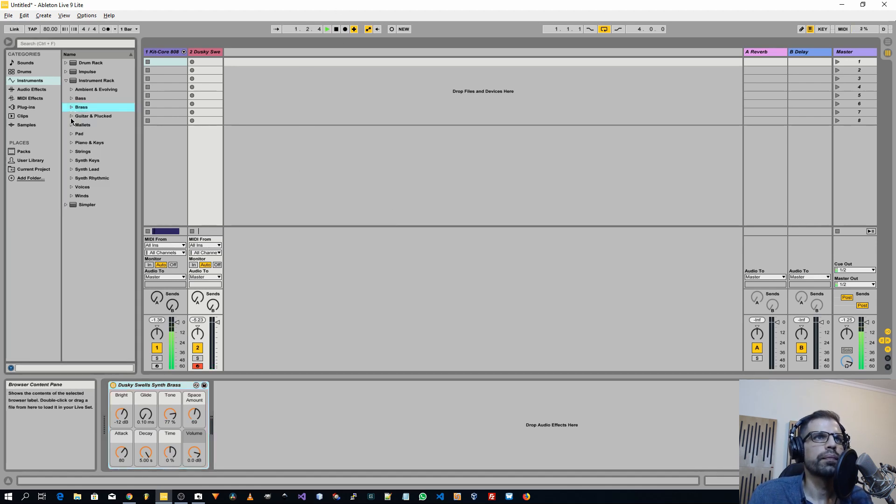
pyautogui.click(74, 116)
pyautogui.moveTo(107, 127); pyautogui.dragTo(200, 56)
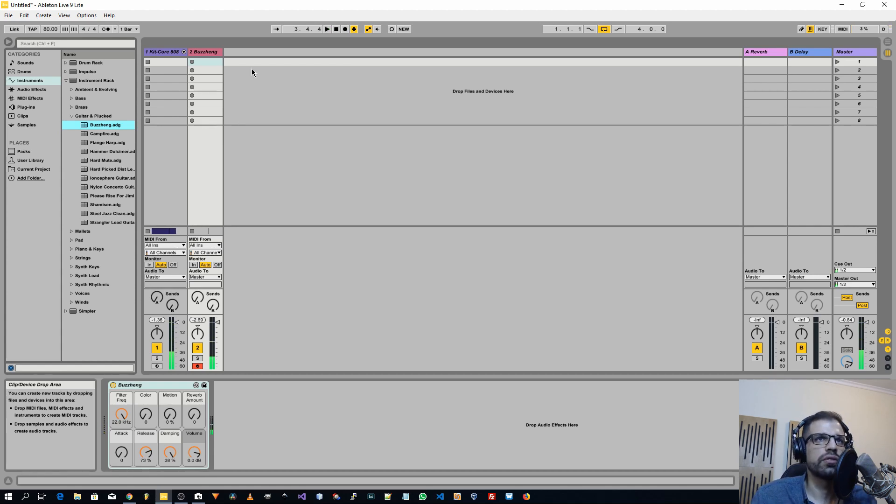
pyautogui.click(336, 29)
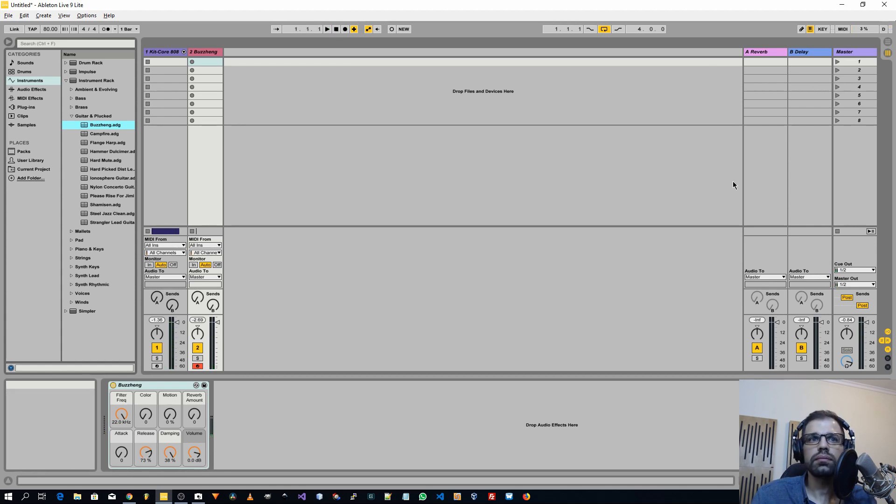
# - Record a Buzzheng part over the four-bar loop, stop recording and playback, and return to Arrangement View
pyautogui.click(345, 30)
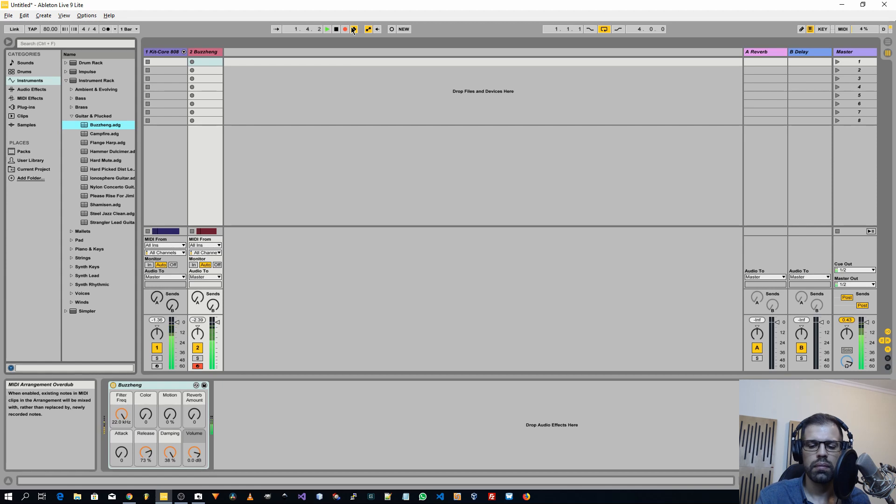
pyautogui.click(345, 29)
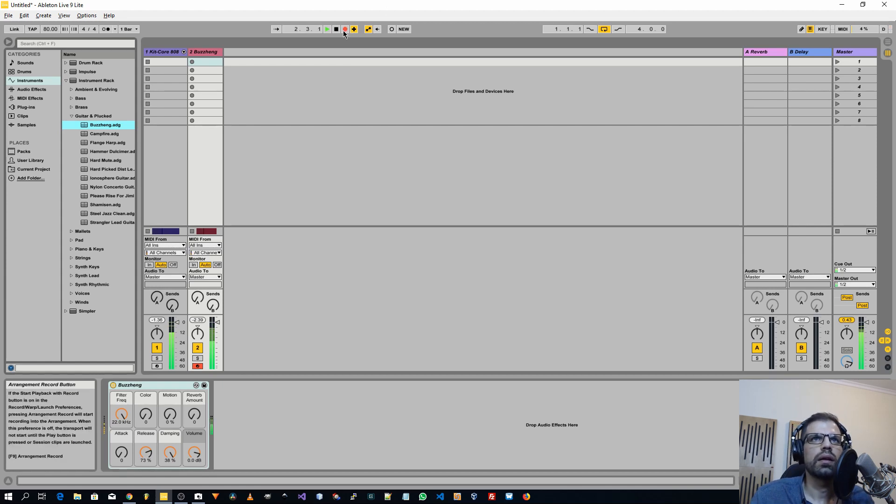
pyautogui.press('space')
pyautogui.press('Tab')
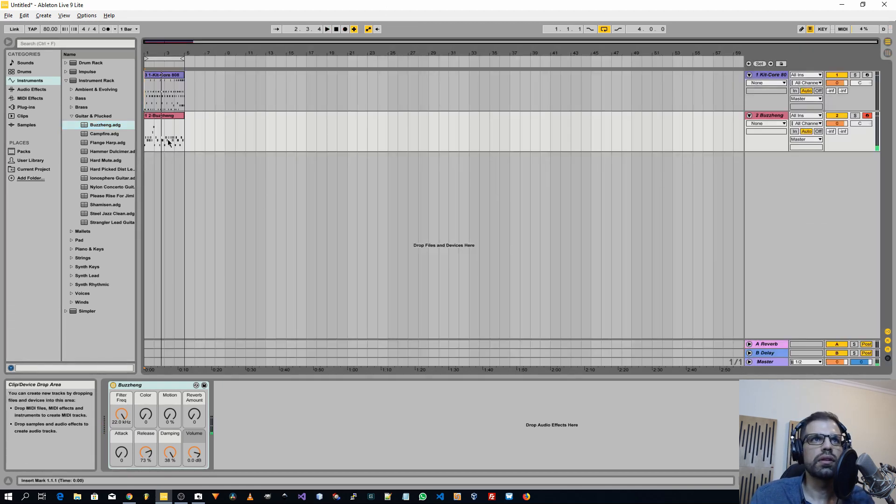
# - In the recorded Buzzheng clip, move the bar 5 notes to bar 9 and shift the notes from bar 6 onward one bar earlier
pyautogui.doubleClick(167, 117)
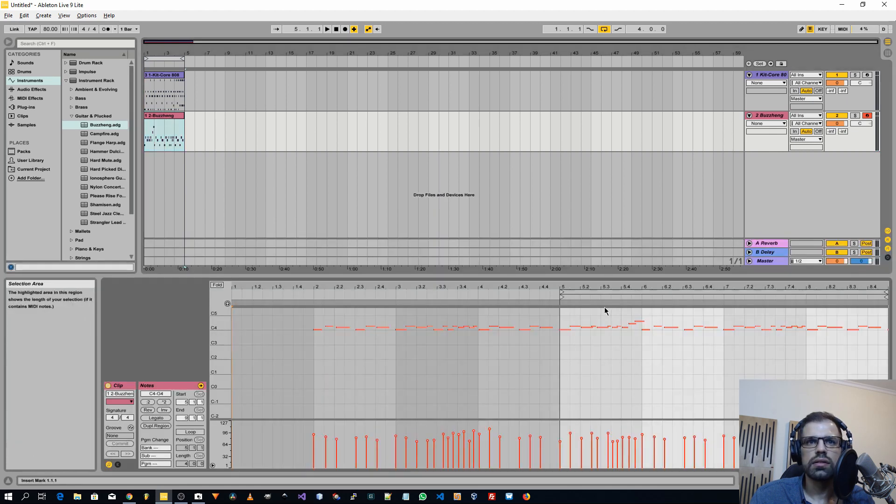
pyautogui.scroll(2, 654, 355)
pyautogui.scroll(-1, 684, 367)
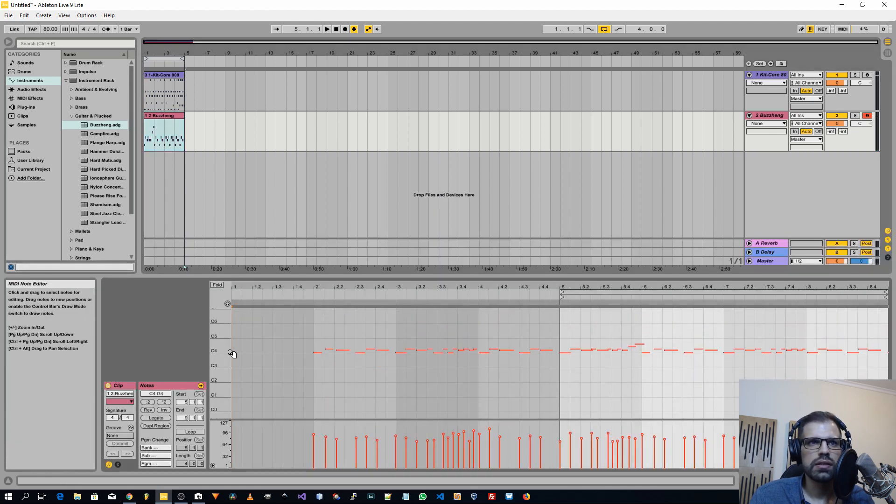
pyautogui.moveTo(216, 335); pyautogui.dragTo(224, 355)
pyautogui.click(227, 314)
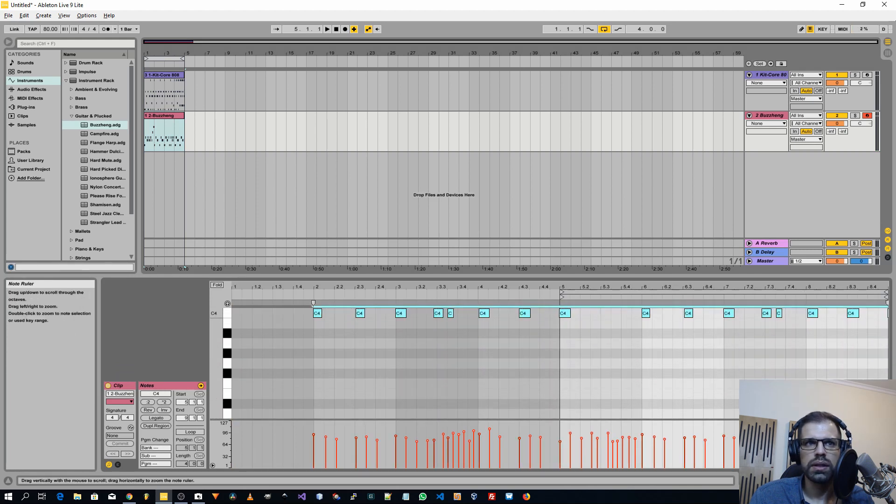
pyautogui.moveTo(216, 322); pyautogui.dragTo(211, 394)
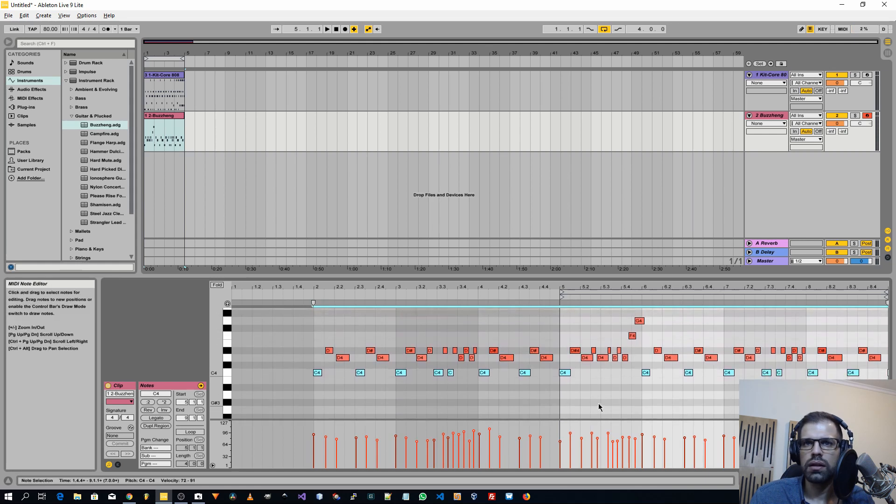
pyautogui.click(713, 404)
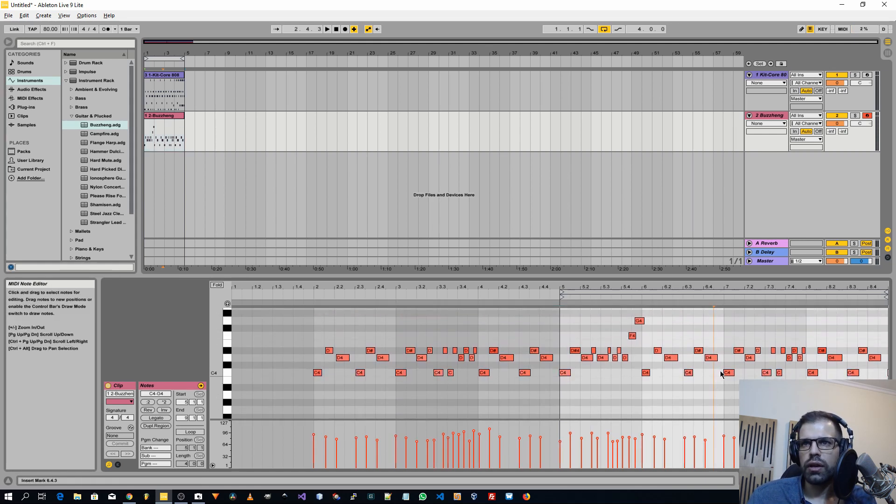
pyautogui.moveTo(641, 313); pyautogui.dragTo(787, 373)
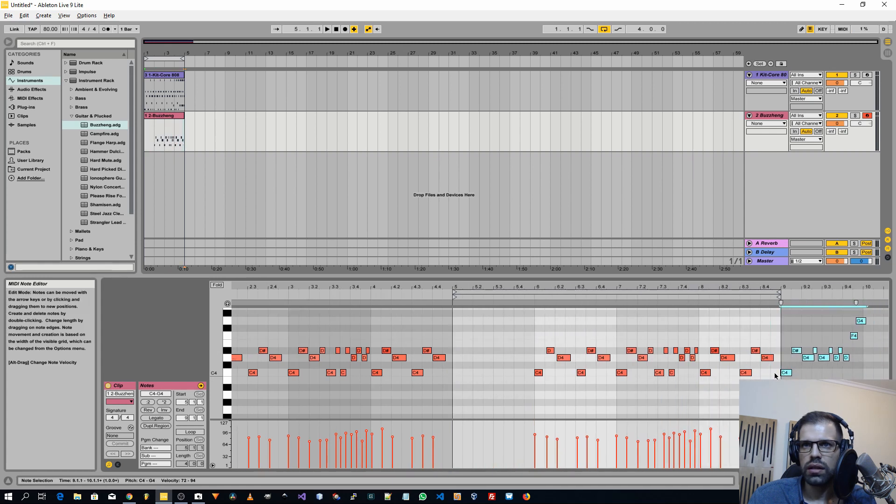
pyautogui.moveTo(875, 317); pyautogui.dragTo(455, 371)
pyautogui.click(487, 381)
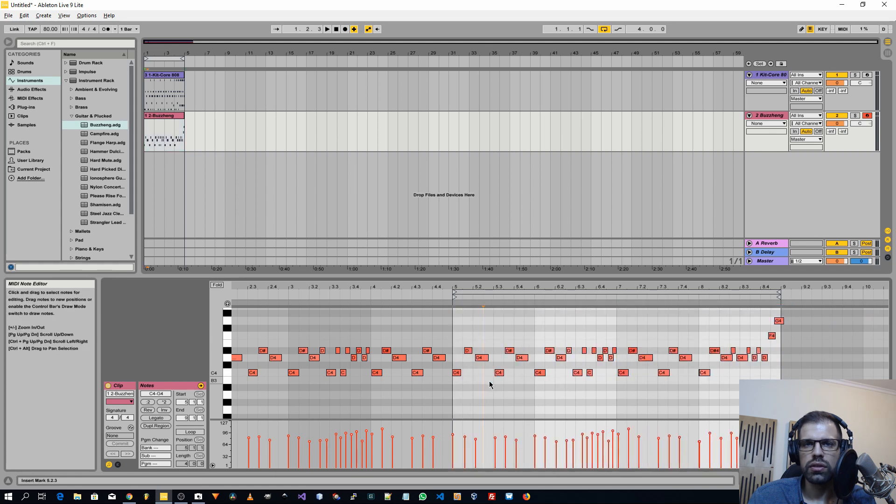
# - Try to quantize all the Buzzheng notes at once, and undo it
pyautogui.click(640, 342)
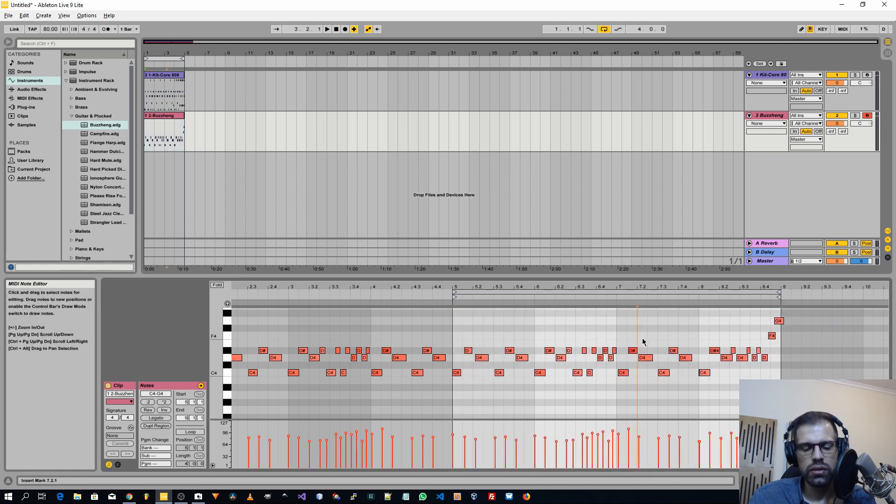
pyautogui.hotkey('ctrl', 'a')
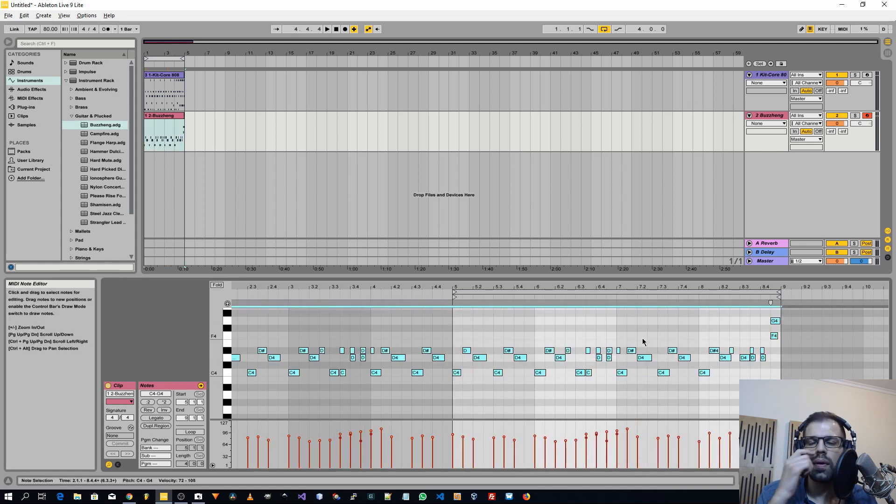
pyautogui.hotkey('ctrl', 'u')
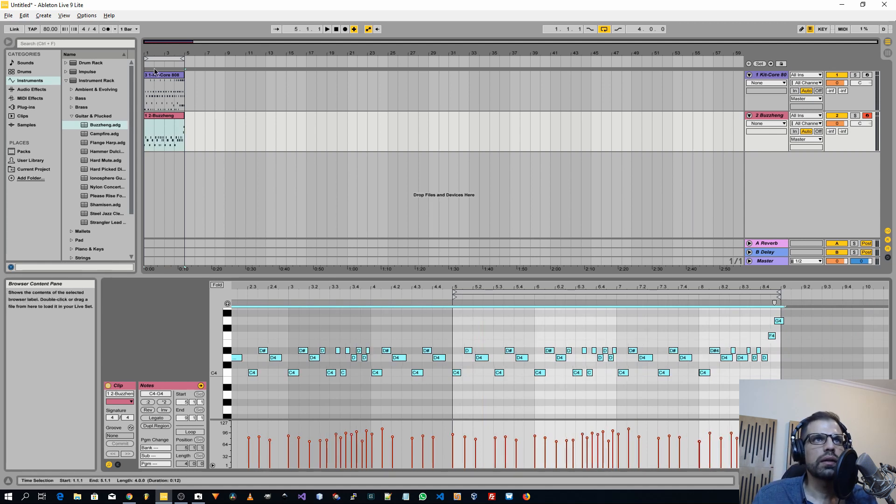
# - Set the global quantization to 1/8, then try quantizing all the Buzzheng notes and undo that quantize
pyautogui.click(136, 29)
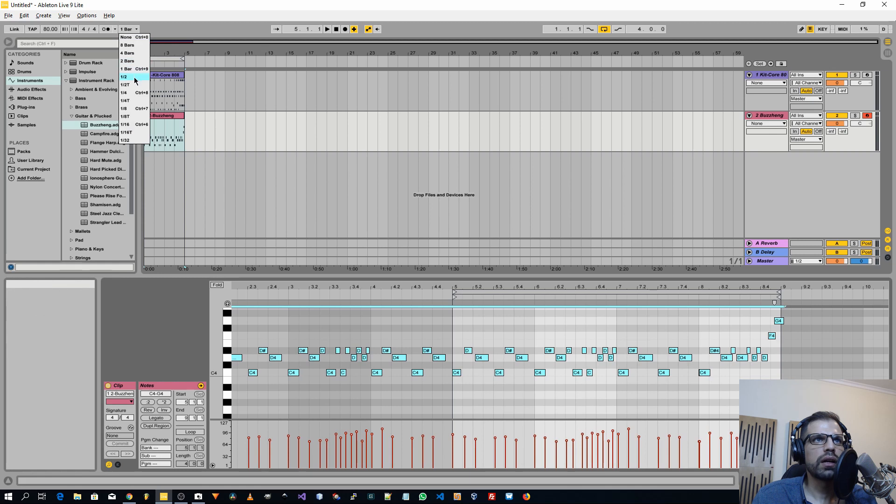
pyautogui.click(132, 111)
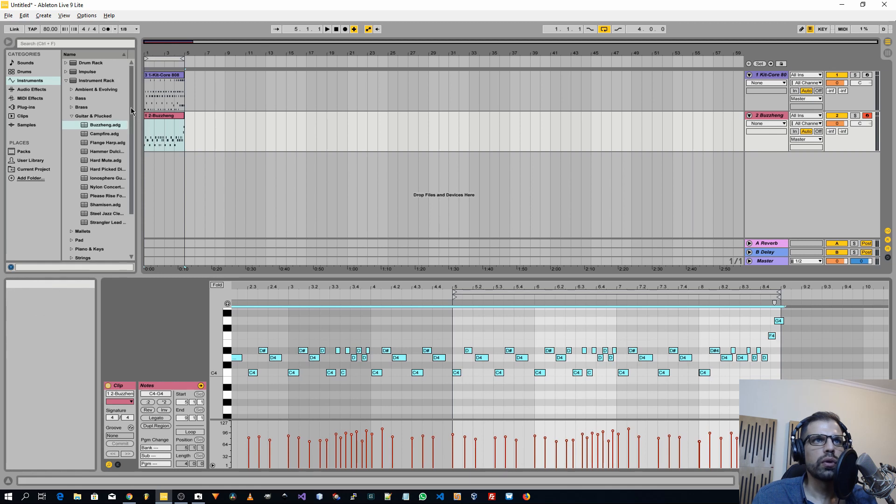
pyautogui.hotkey('ctrl', 'u')
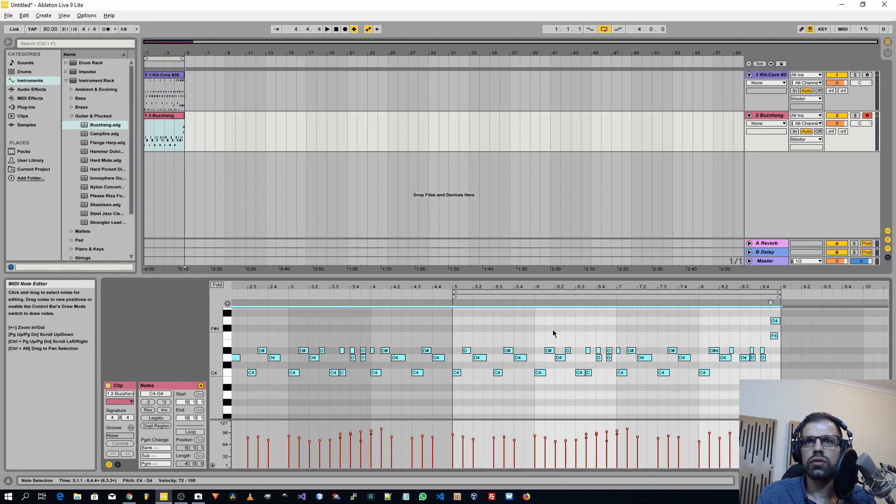
pyautogui.hotkey('ctrl', 'z')
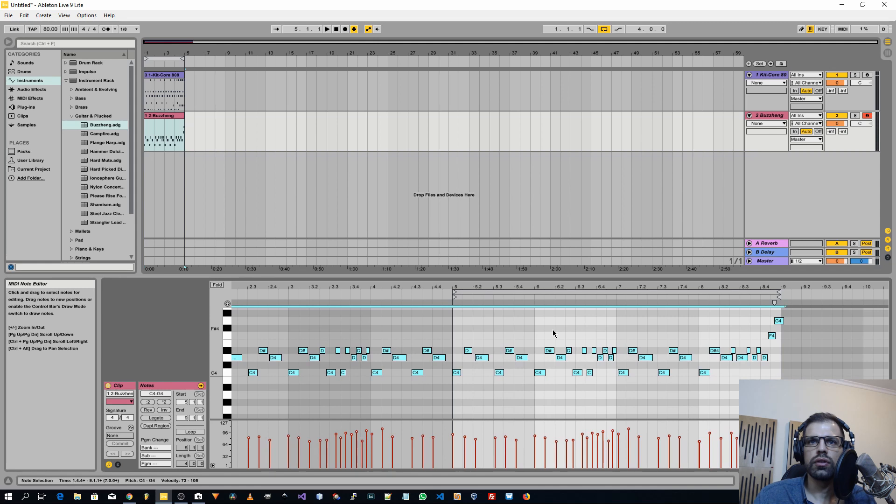
# - Select only the Buzzheng notes from bar 5 through beat 6.2 and quantize them
pyautogui.click(578, 325)
pyautogui.hscroll(-2, 544, 355)
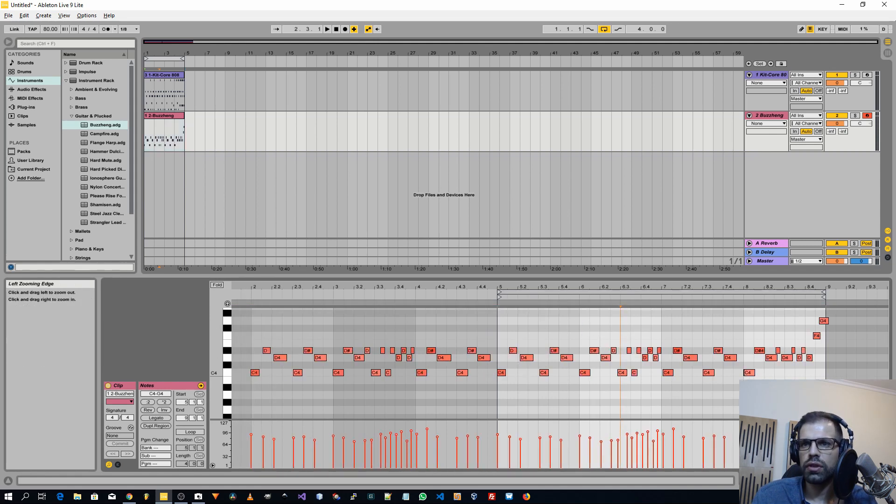
pyautogui.moveTo(818, 480); pyautogui.dragTo(852, 480)
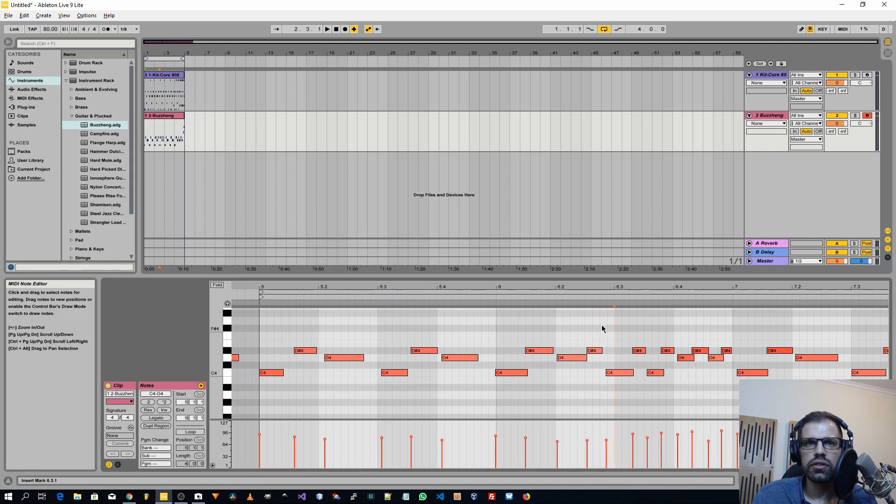
pyautogui.moveTo(603, 322); pyautogui.dragTo(267, 388)
pyautogui.hotkey('ctrl', 'u')
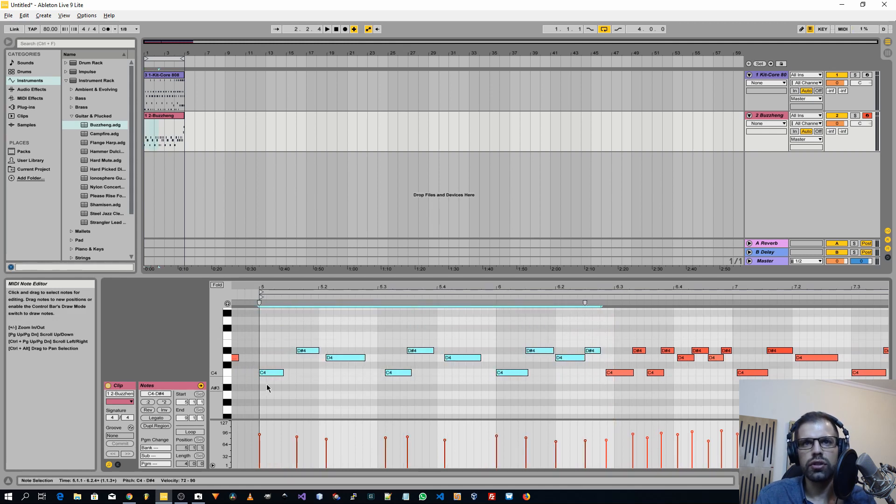
pyautogui.click(450, 332)
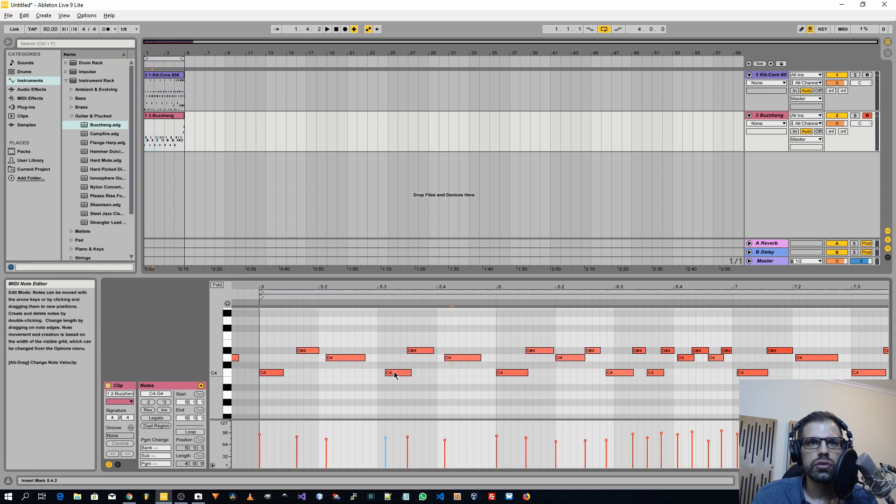
# - Move the bar 5 notes earlier: D#4 to 5.1.3, D4 to 5.2, C4 to 5.3 and the other D4 to 5.4, playing the loop
pyautogui.moveTo(394, 372); pyautogui.dragTo(386, 372)
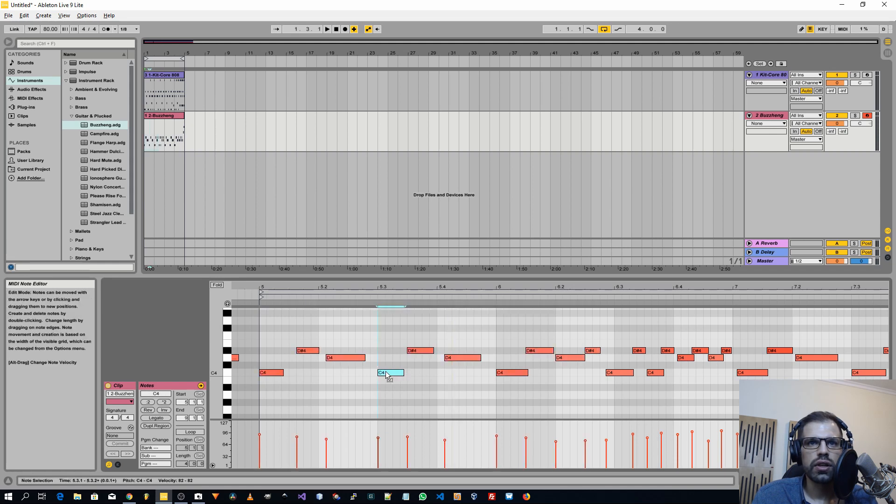
pyautogui.click(331, 358)
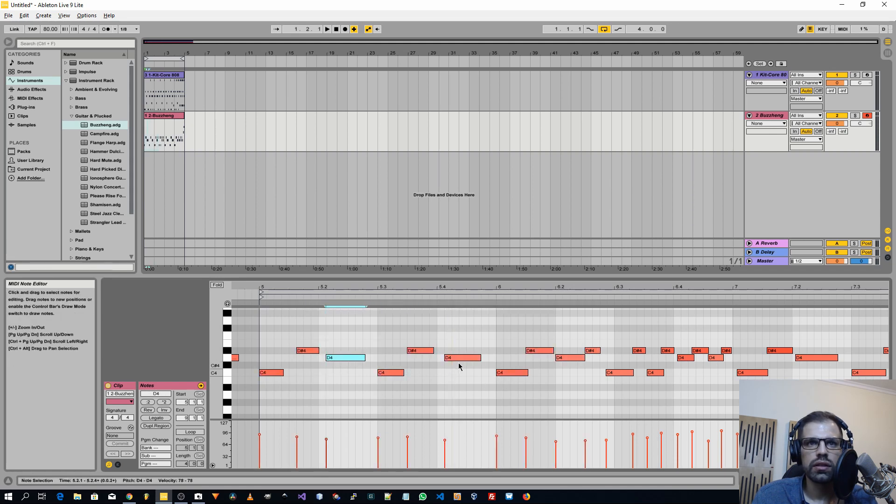
pyautogui.moveTo(461, 360); pyautogui.dragTo(454, 359)
pyautogui.press('space')
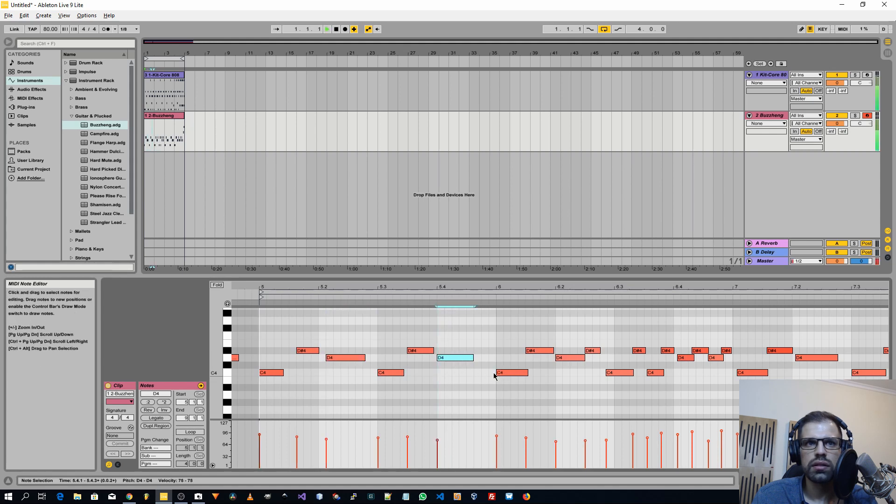
pyautogui.moveTo(305, 354); pyautogui.dragTo(344, 358)
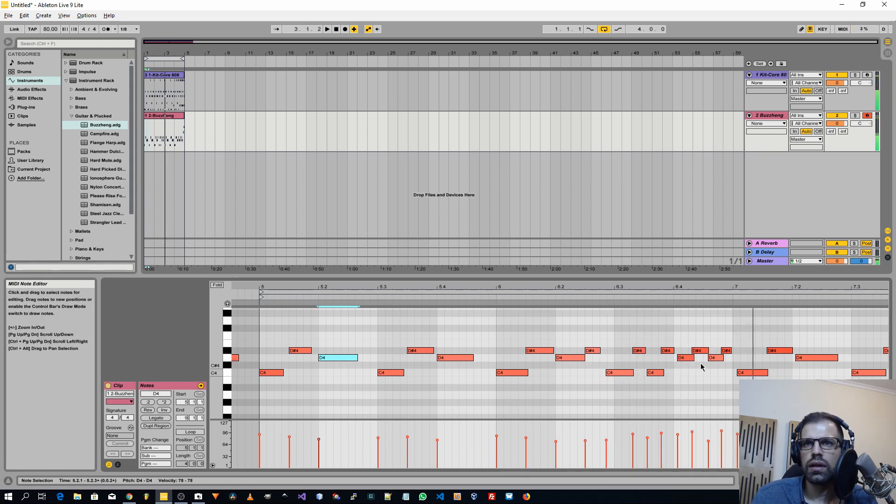
# - Nudge the short C4, D4 and D#4 notes between 6.3 and bar 7 slightly earlier, and align the following C4 with bar 7
pyautogui.click(683, 358)
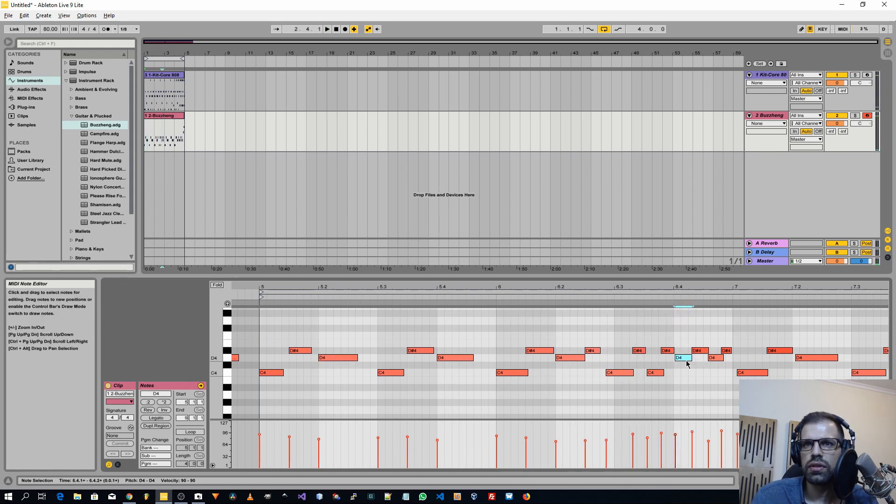
pyautogui.moveTo(700, 350); pyautogui.dragTo(724, 352)
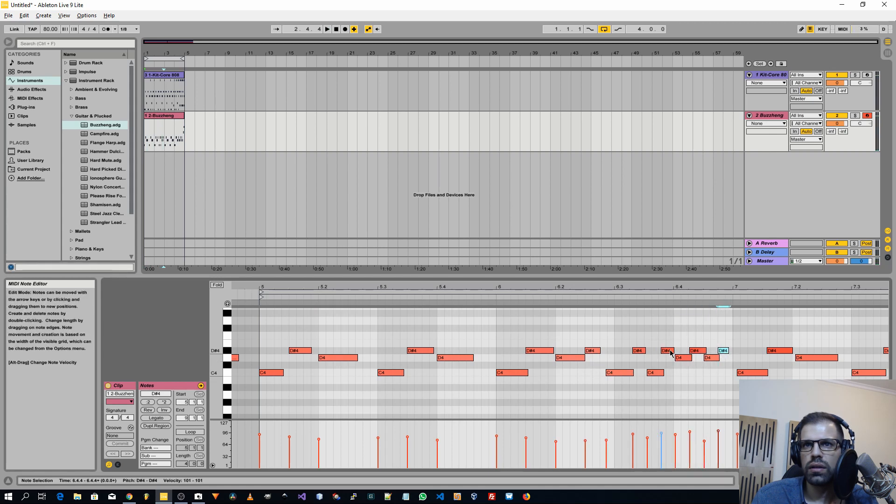
pyautogui.moveTo(664, 350); pyautogui.dragTo(640, 353)
pyautogui.press('space')
pyautogui.click(639, 350)
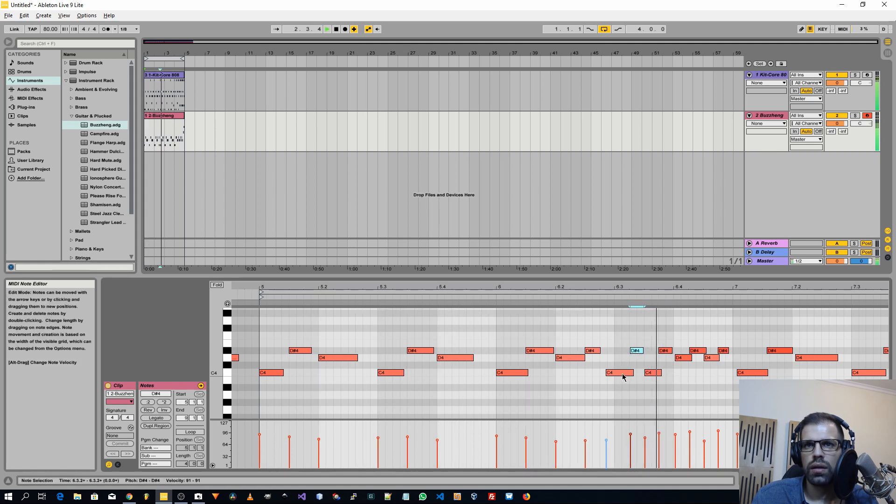
pyautogui.moveTo(747, 374); pyautogui.dragTo(743, 375)
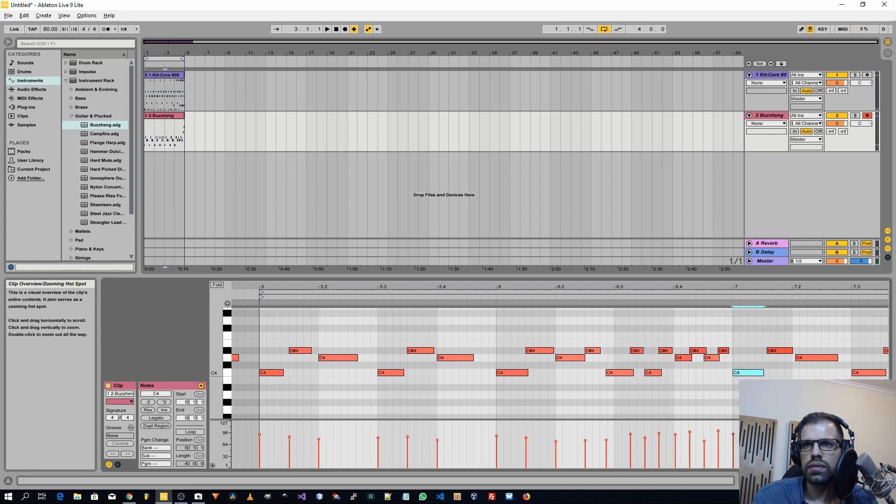
# - Quantize the notes from bar 7 to 8.1.3, move bar 7's first D#4 back to 7.1.3, and play the loop
pyautogui.moveTo(766, 481); pyautogui.dragTo(793, 483)
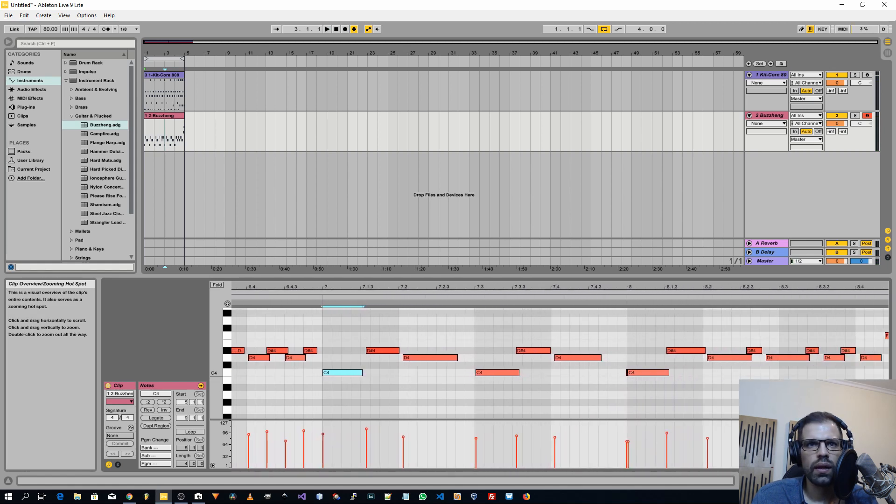
pyautogui.moveTo(331, 322); pyautogui.dragTo(694, 404)
pyautogui.hotkey('ctrl', 'u')
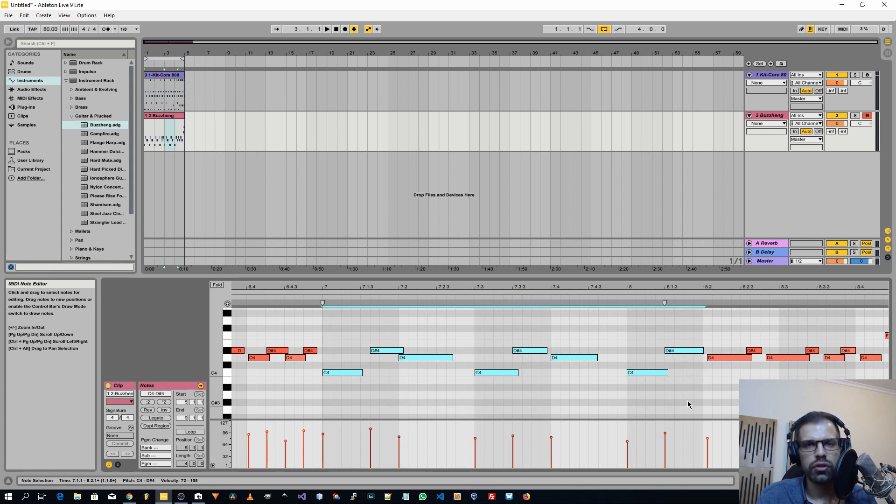
pyautogui.click(598, 341)
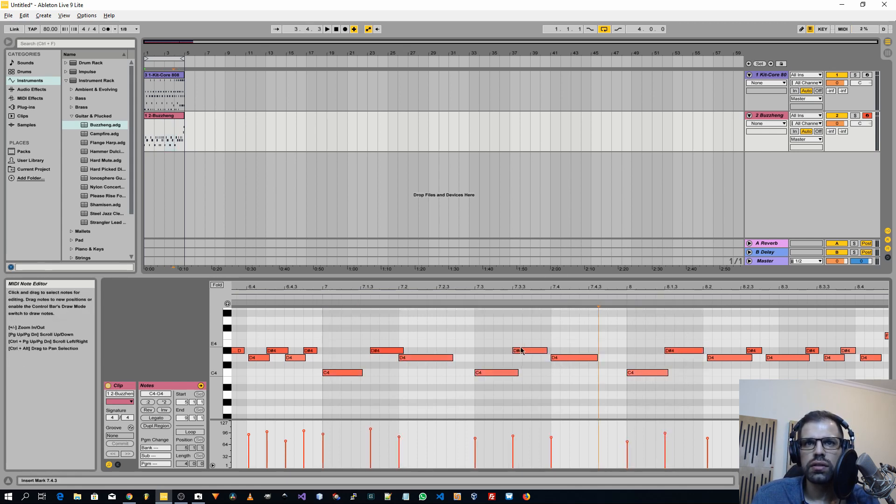
pyautogui.moveTo(382, 353); pyautogui.dragTo(372, 353)
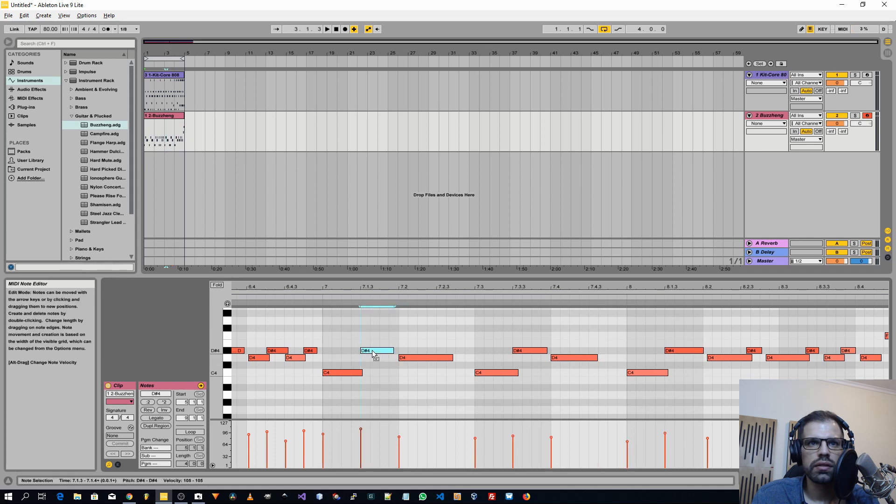
pyautogui.press('space')
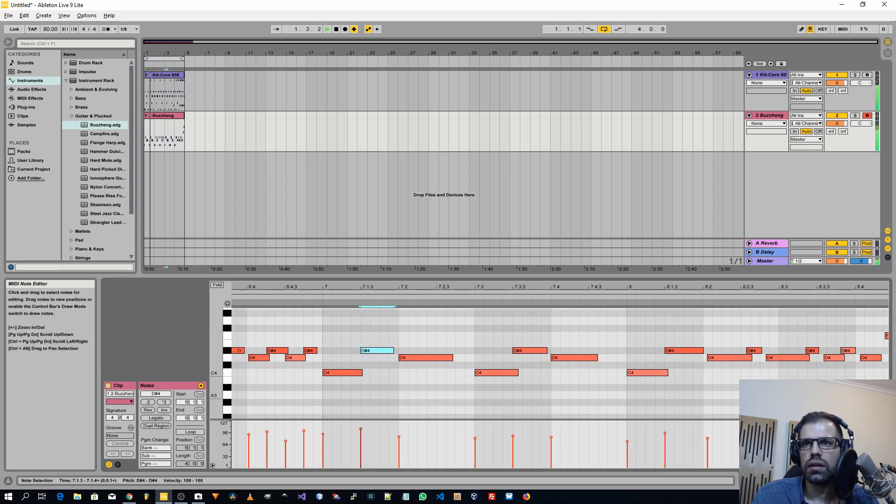
# - Nudge the D4 and D#4 notes from 8.2 through 8.4 slightly earlier so they sit closer to the grid
pyautogui.click(734, 365)
pyautogui.click(724, 358)
pyautogui.moveTo(723, 358); pyautogui.dragTo(869, 361)
pyautogui.click(836, 359)
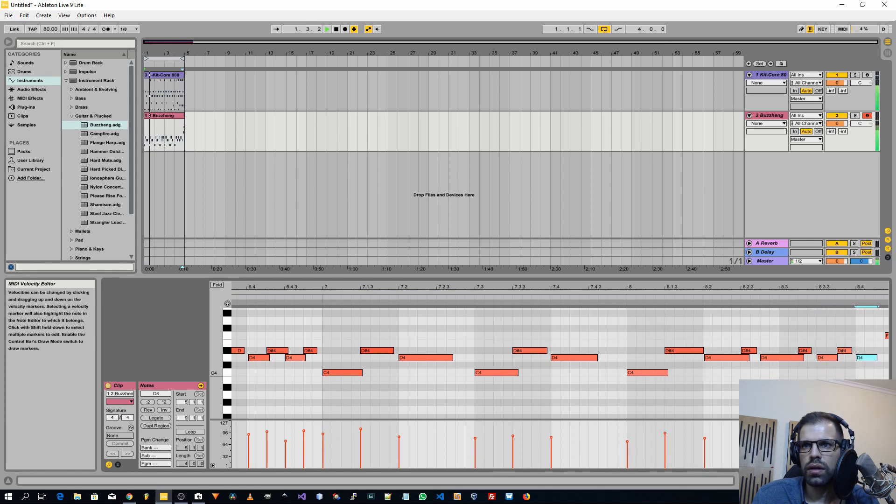
# - Move the final F4 to 8.4.2 and the G4 to 8.4.4, and shorten the G4 to end at bar 9
pyautogui.moveTo(780, 480); pyautogui.dragTo(785, 480)
pyautogui.moveTo(846, 339); pyautogui.dragTo(870, 324)
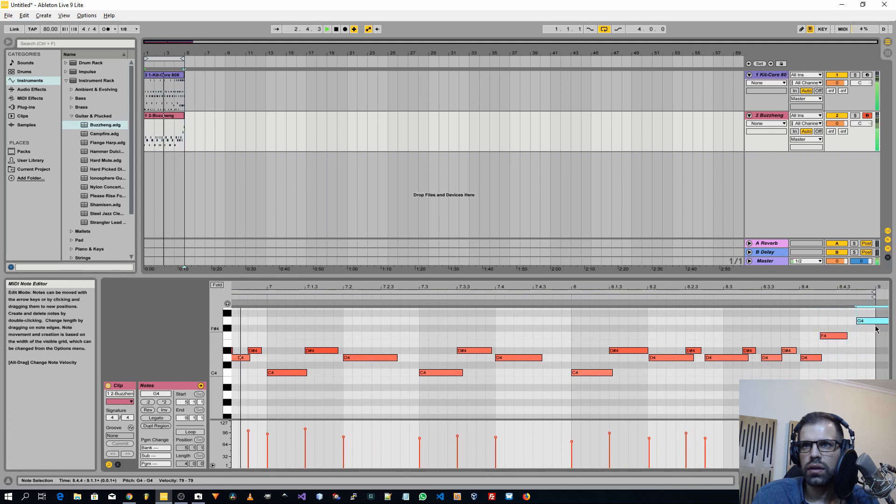
pyautogui.moveTo(786, 480); pyautogui.dragTo(790, 482)
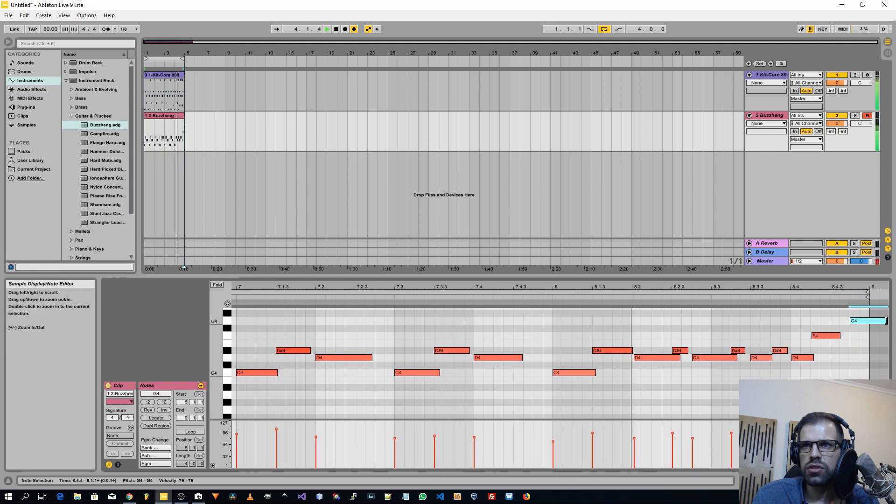
pyautogui.moveTo(888, 322); pyautogui.dragTo(869, 320)
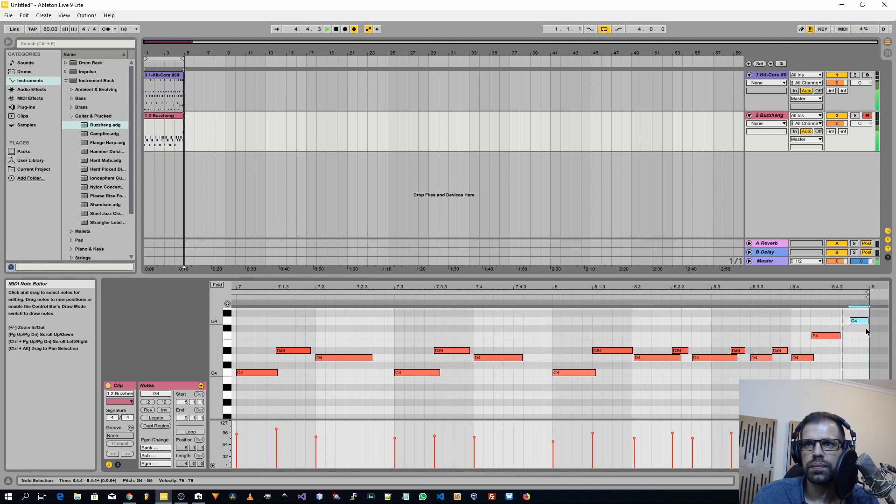
pyautogui.click(741, 321)
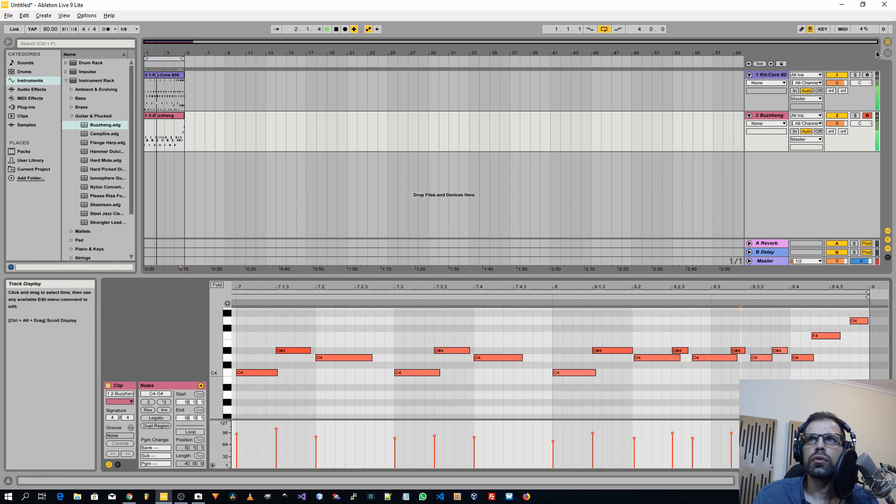
# - In Session View, audition Campfire, Flange Harp, Hammer Dulcimer, Hard Mute and Hard Picked Dist Lead Guitar on the second track during playback
pyautogui.press('Tab')
pyautogui.doubleClick(99, 135)
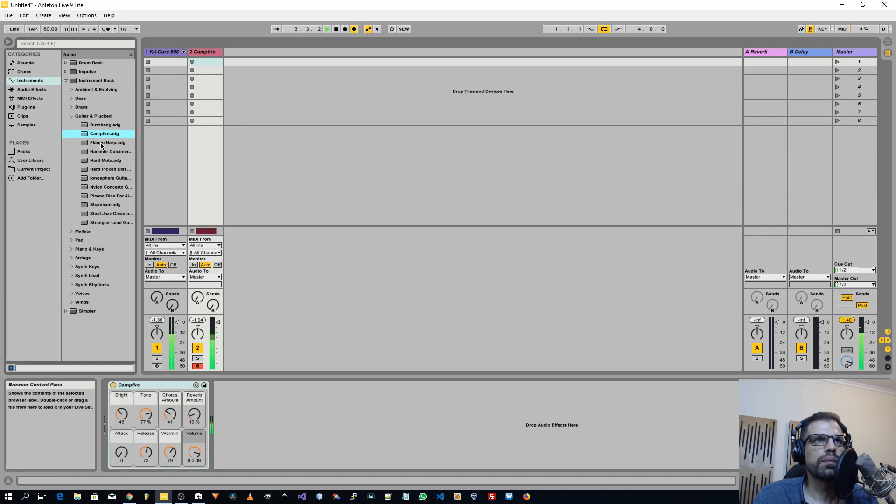
pyautogui.moveTo(101, 145); pyautogui.dragTo(208, 55)
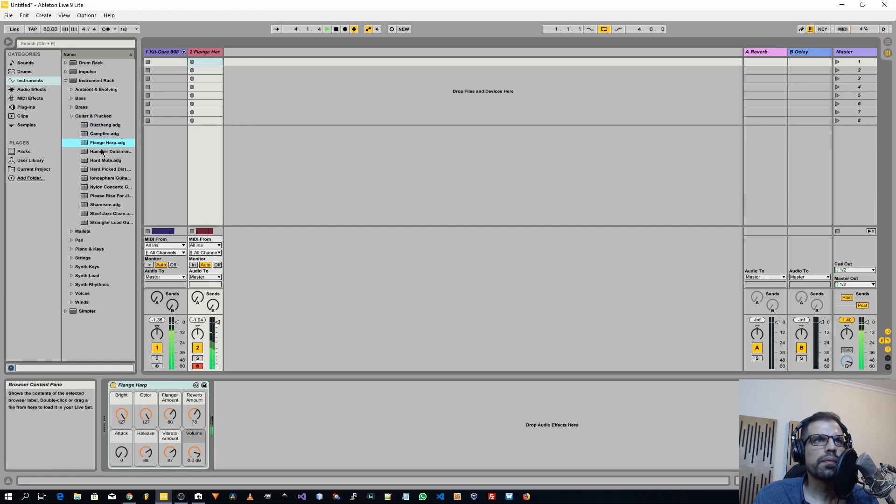
pyautogui.moveTo(102, 152); pyautogui.dragTo(210, 57)
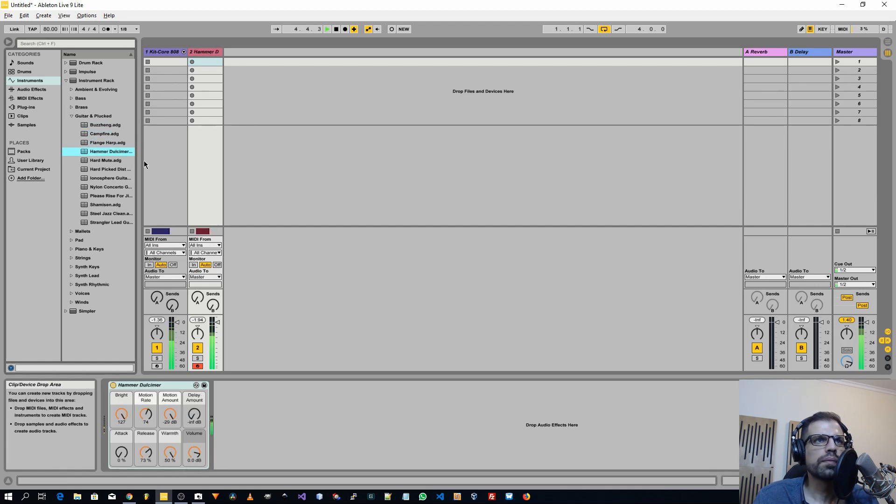
pyautogui.click(105, 160)
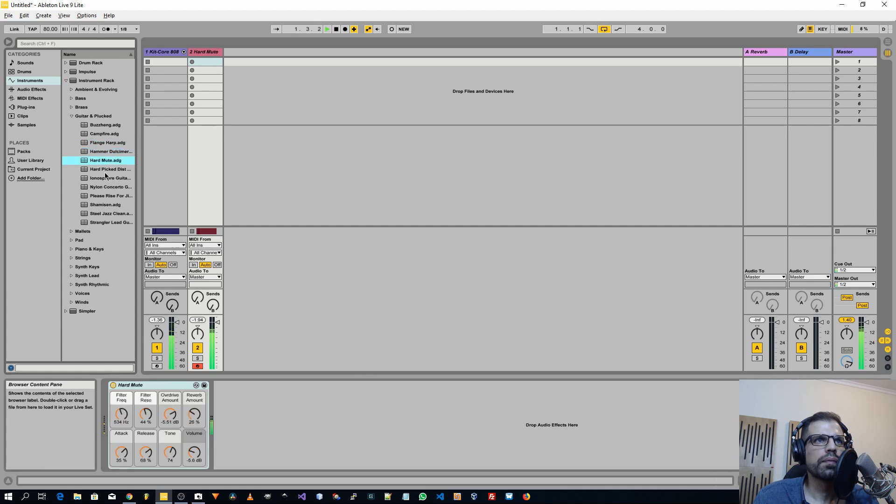
pyautogui.moveTo(107, 169); pyautogui.dragTo(213, 56)
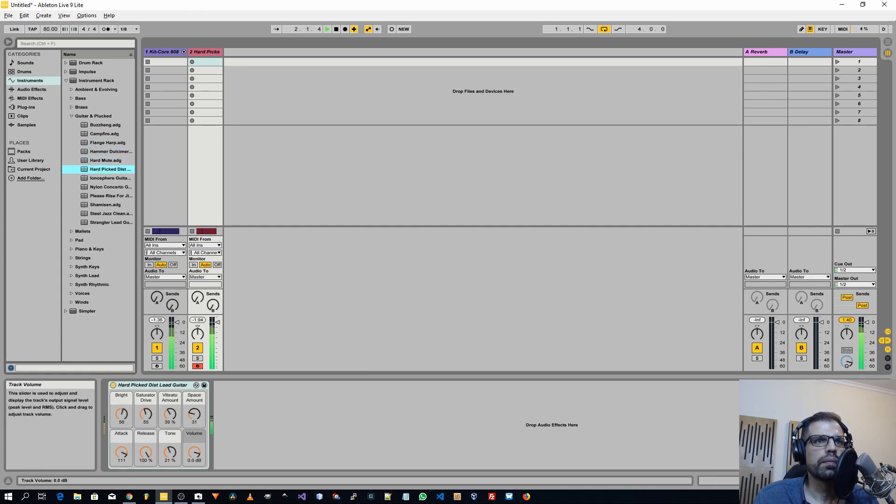
# - Lower the second track's volume to -29 dB, and try Ionosphere Guitar before replacing it with Nylon Concerto Guitar
pyautogui.moveTo(218, 322); pyautogui.dragTo(218, 345)
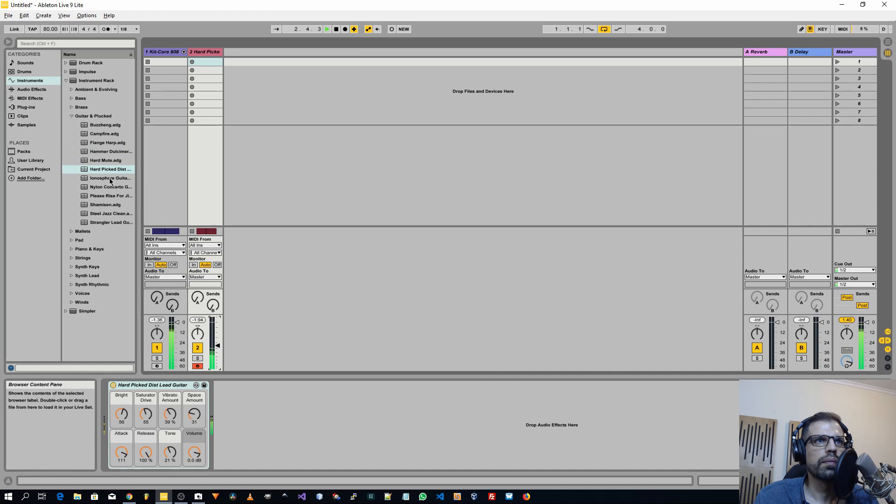
pyautogui.moveTo(110, 177); pyautogui.dragTo(210, 59)
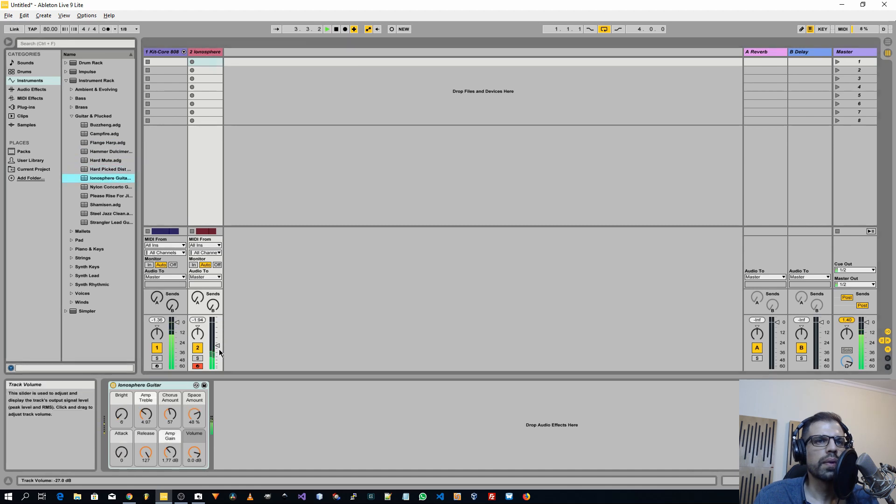
pyautogui.moveTo(219, 346); pyautogui.dragTo(217, 346)
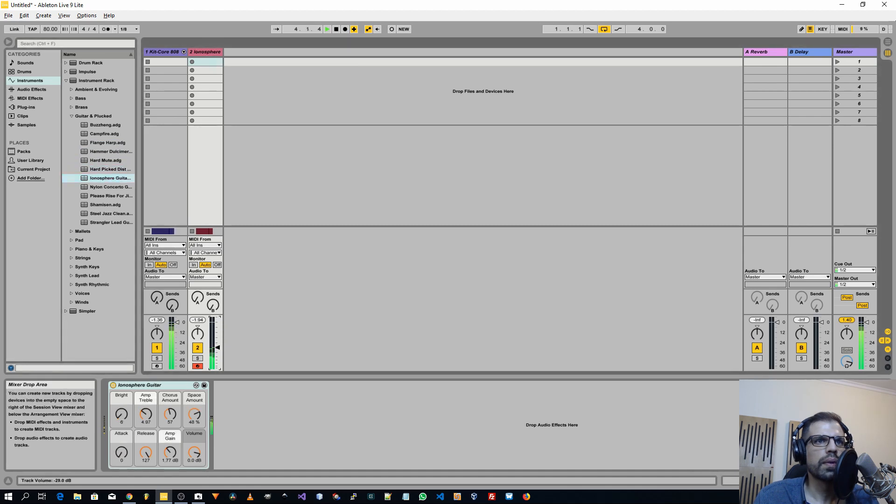
pyautogui.moveTo(102, 188); pyautogui.dragTo(196, 79)
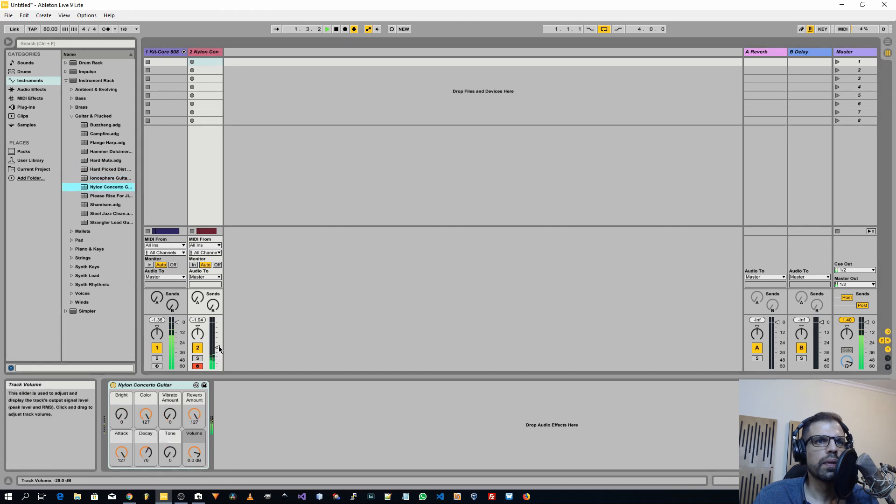
# - Raise the second track's volume to -21.6 dB, audition Please Rise For Jimi Guitar, Shamisen and Strangler Lead Guitar on it, and settle on Steel Jazz Clean
pyautogui.moveTo(218, 347); pyautogui.dragTo(218, 341)
pyautogui.moveTo(105, 196); pyautogui.dragTo(213, 53)
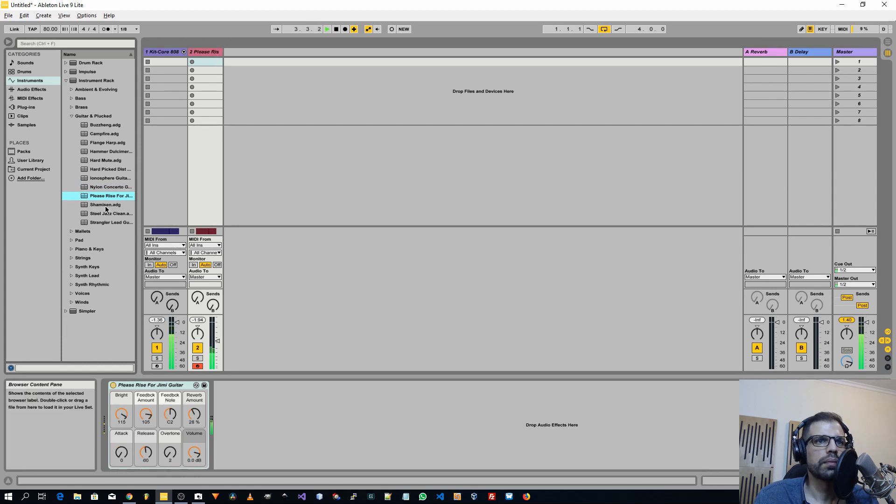
pyautogui.moveTo(106, 207); pyautogui.dragTo(205, 58)
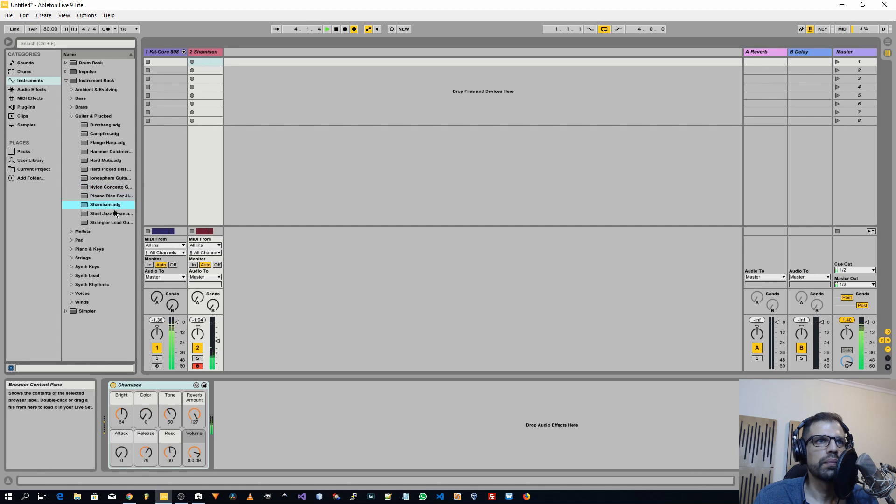
pyautogui.moveTo(108, 214); pyautogui.dragTo(164, 138)
pyautogui.moveTo(208, 44); pyautogui.dragTo(208, 58)
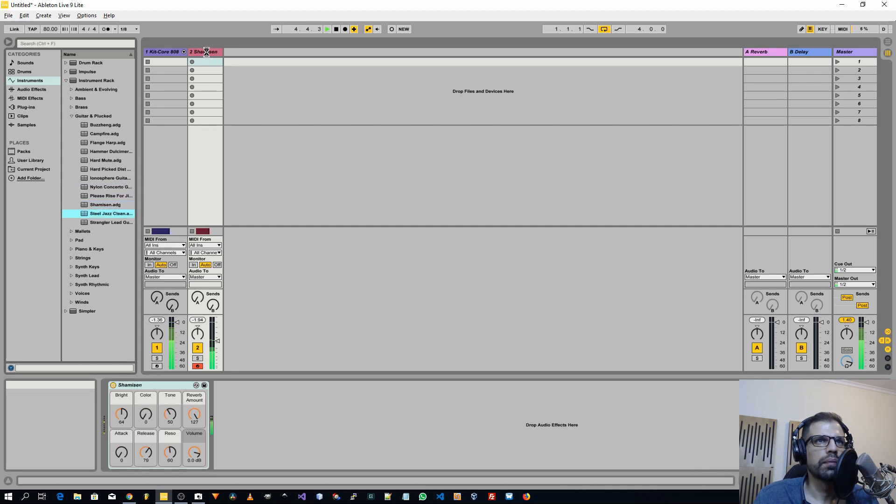
pyautogui.moveTo(106, 222); pyautogui.dragTo(209, 84)
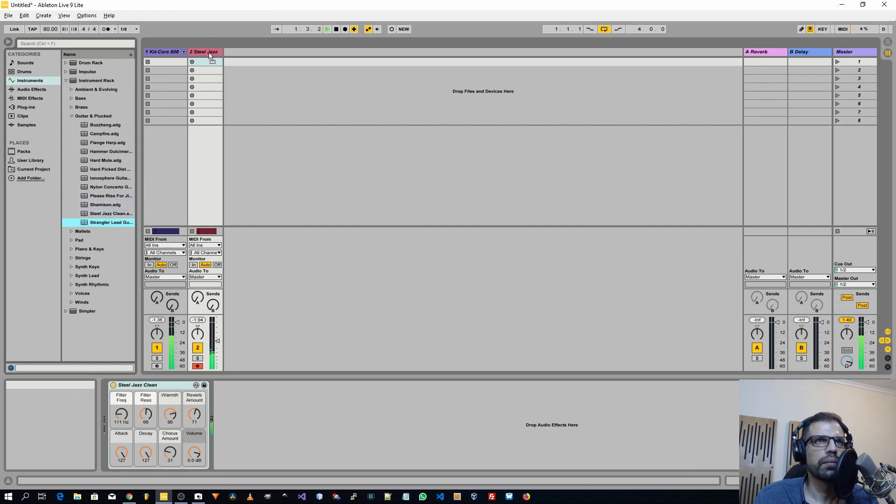
pyautogui.moveTo(104, 214); pyautogui.dragTo(158, 157)
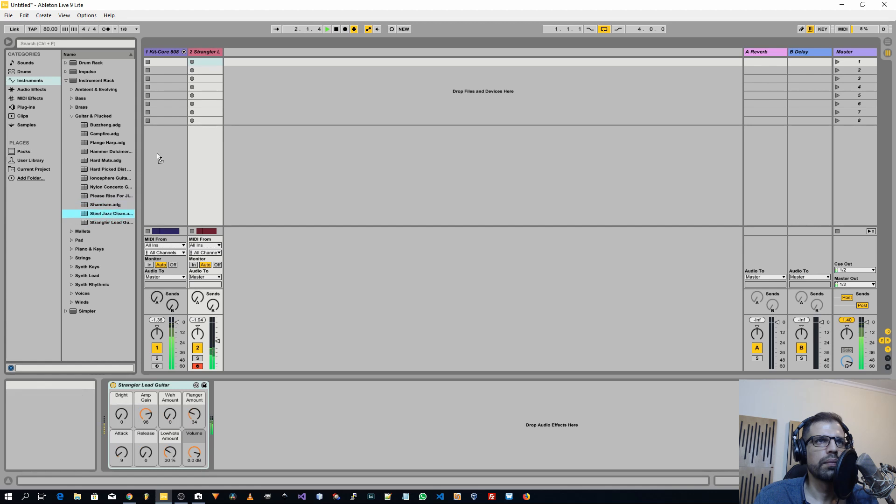
# - Add a third track with Club Amp Bass, replace it with Distorted Sine Bass, and lower the track's volume to -9.7 dB
pyautogui.click(72, 117)
pyautogui.click(72, 98)
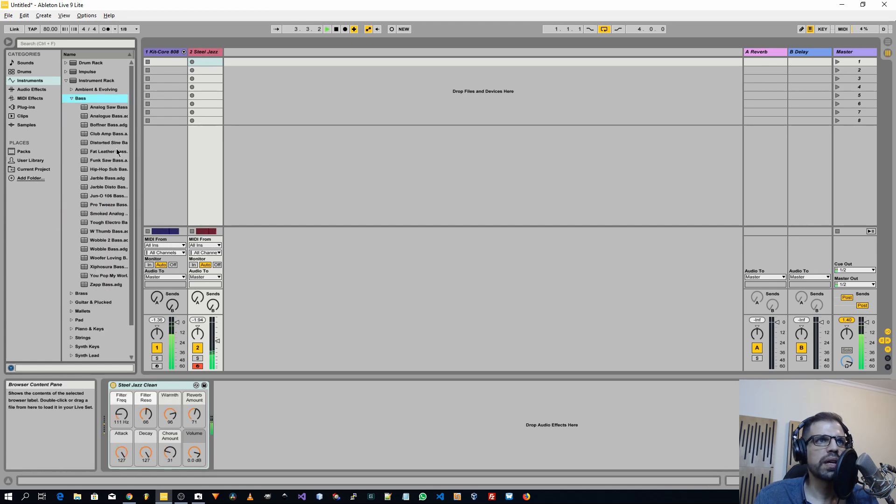
pyautogui.moveTo(106, 135); pyautogui.dragTo(246, 166)
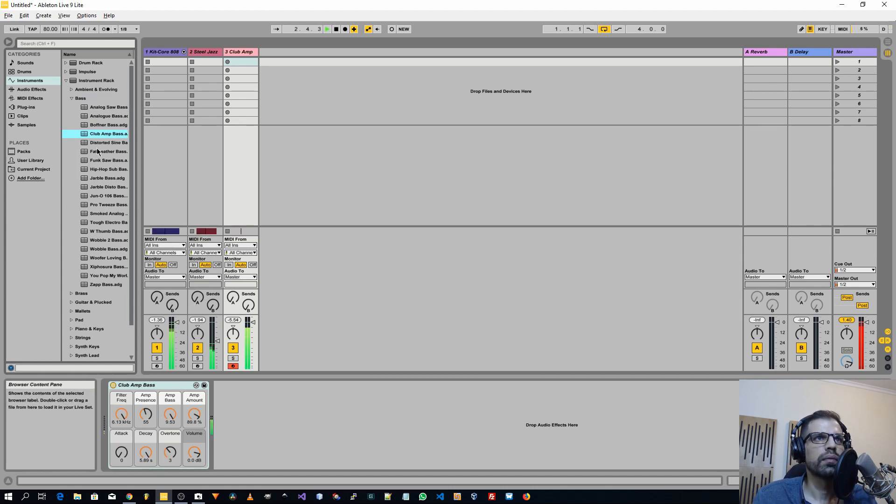
pyautogui.moveTo(108, 142); pyautogui.dragTo(248, 139)
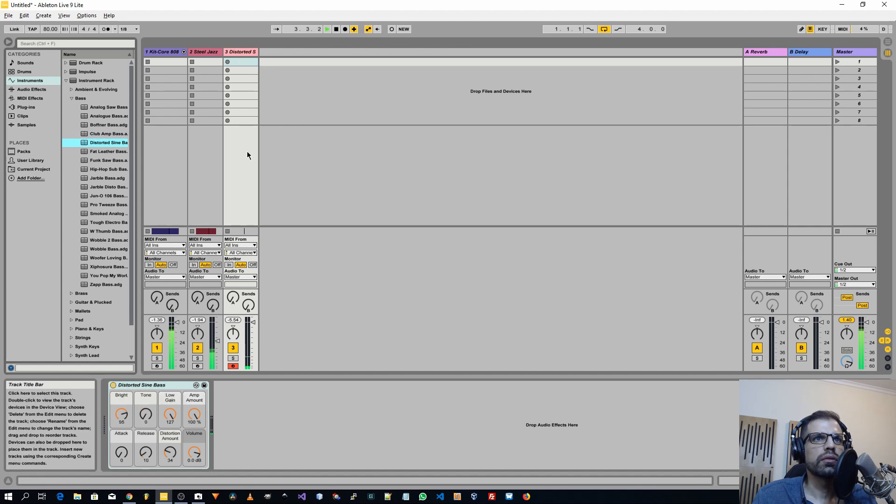
pyautogui.moveTo(252, 322)
pyautogui.mouseDown()
pyautogui.moveTo(252, 339)
pyautogui.moveTo(252, 331)
pyautogui.mouseUp()
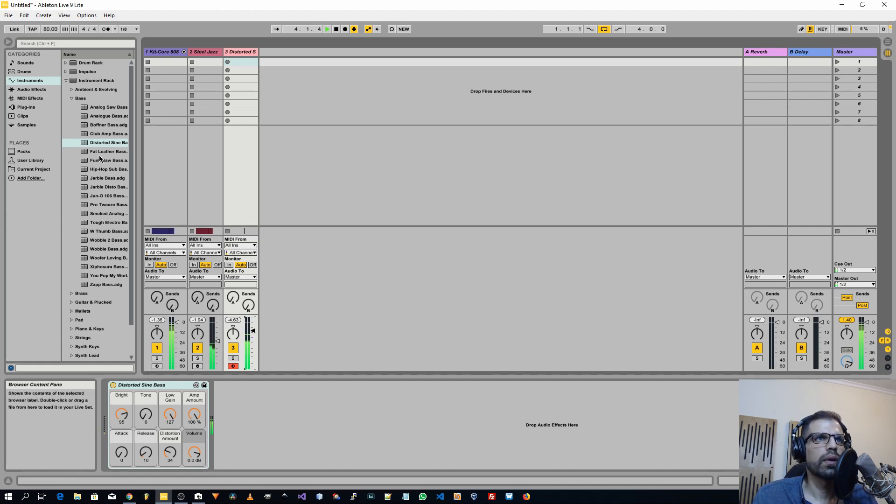
# - Audition Fat Leather Bass, Funk Saw Bass, Analog Saw Bass and Analogue Bass on the third track, and settle on Boffner Bass
pyautogui.moveTo(99, 154); pyautogui.dragTo(243, 104)
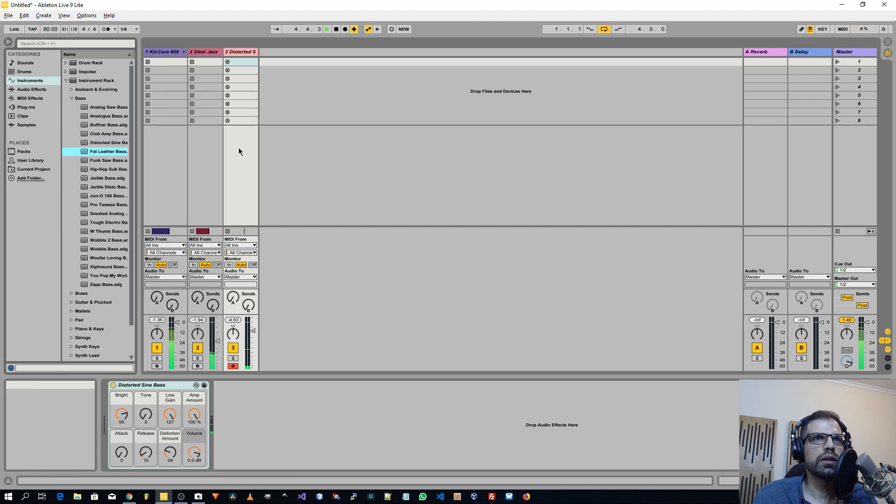
pyautogui.moveTo(114, 160); pyautogui.dragTo(232, 176)
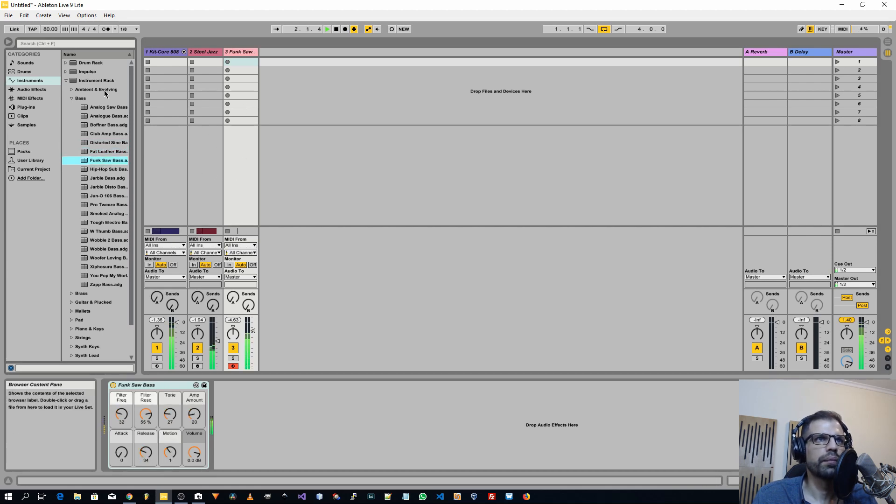
pyautogui.moveTo(108, 107); pyautogui.dragTo(234, 169)
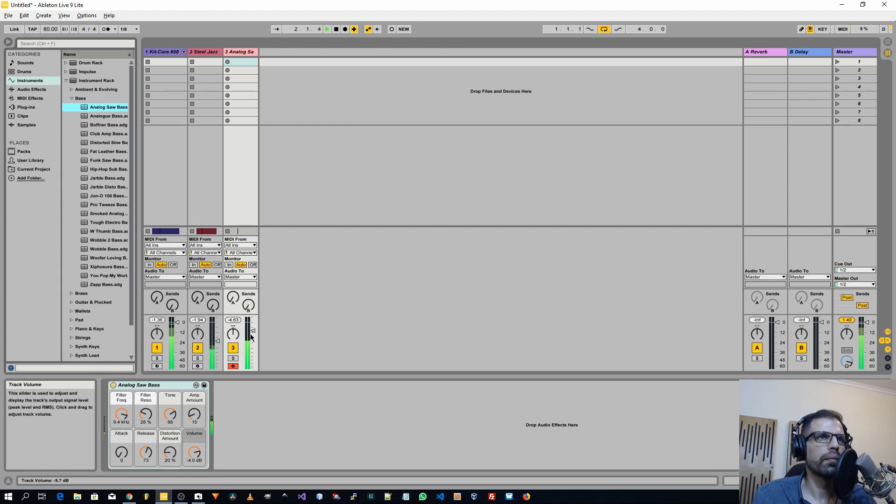
pyautogui.click(109, 116)
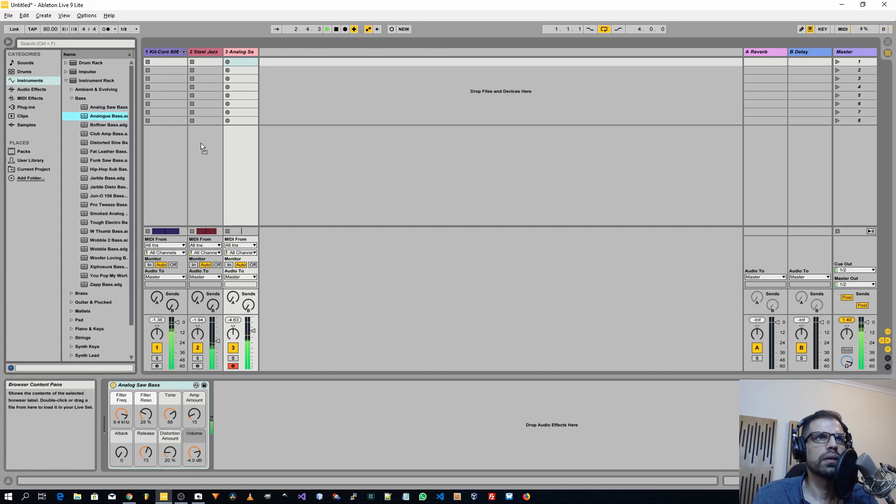
pyautogui.moveTo(203, 148); pyautogui.dragTo(242, 167)
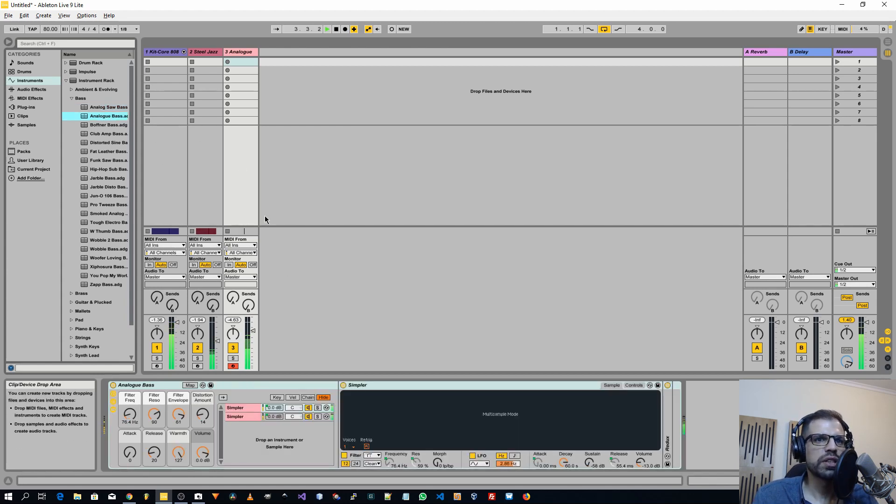
pyautogui.click(109, 127)
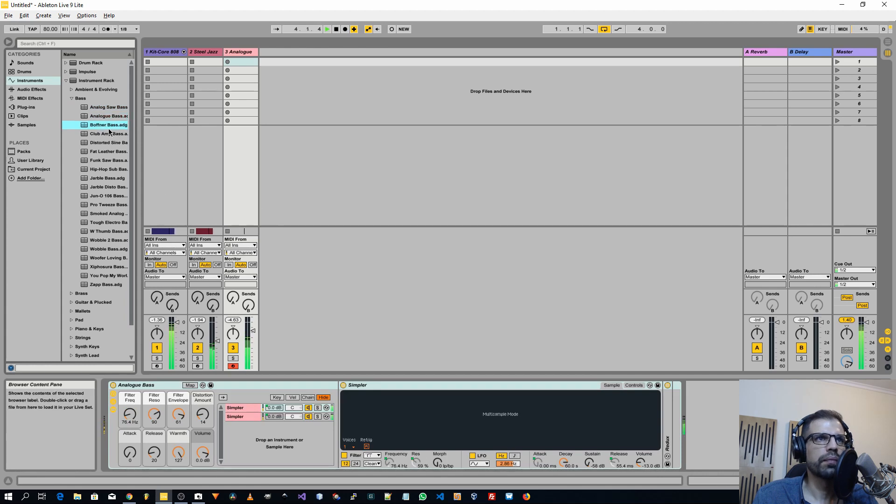
pyautogui.moveTo(109, 131); pyautogui.dragTo(240, 180)
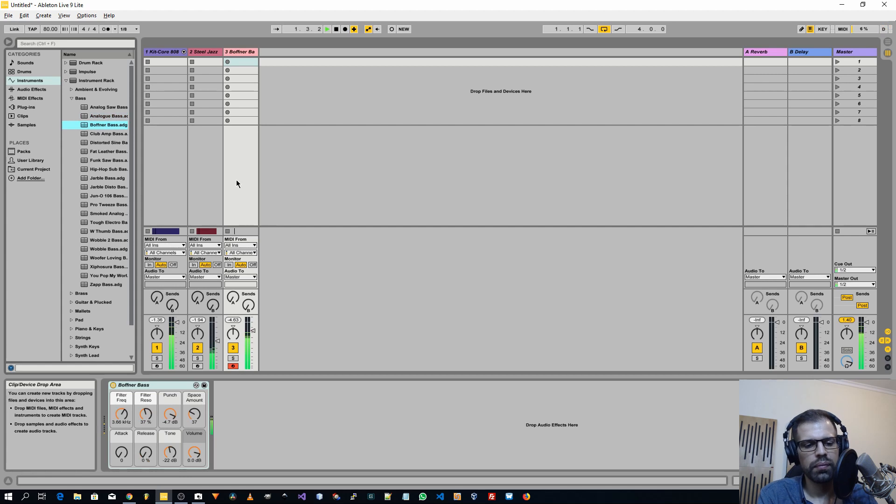
# - In Arrangement View, copy the melody clip from the second track to the start of the bass track and open the copy for note editing
pyautogui.click(888, 42)
pyautogui.click(164, 116)
pyautogui.click(154, 158)
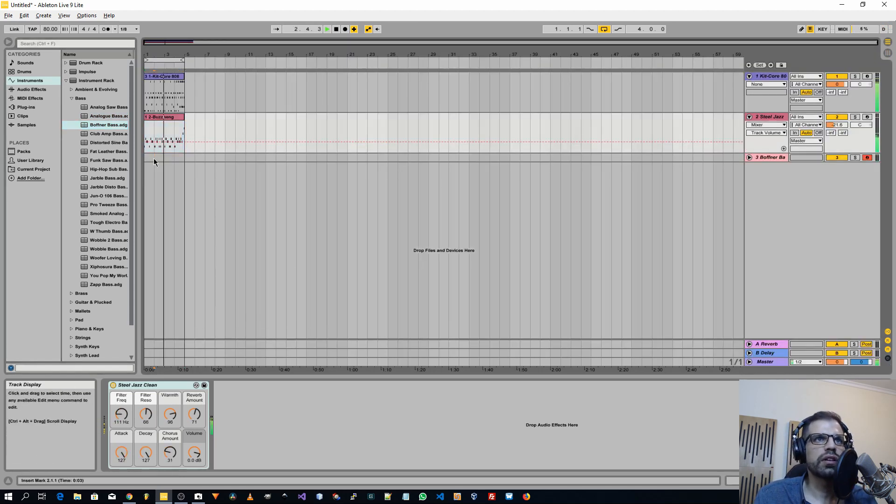
pyautogui.hotkey('ctrl', 'v')
pyautogui.moveTo(160, 159); pyautogui.dragTo(160, 158)
pyautogui.doubleClick(161, 158)
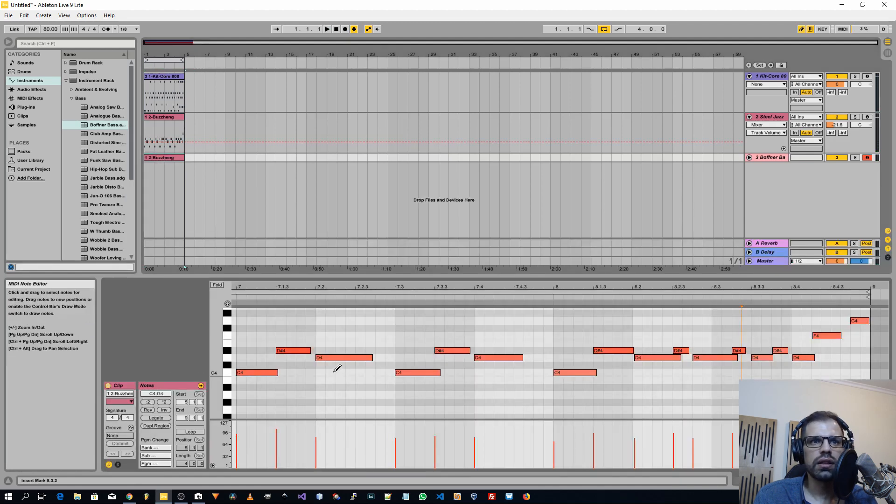
# - Examine the copied clip's notes, the available edit and create commands, and the clip's properties and envelopes
pyautogui.moveTo(544, 286)
pyautogui.mouseDown()
pyautogui.moveTo(543, 308)
pyautogui.moveTo(543, 279)
pyautogui.moveTo(544, 289)
pyautogui.mouseUp()
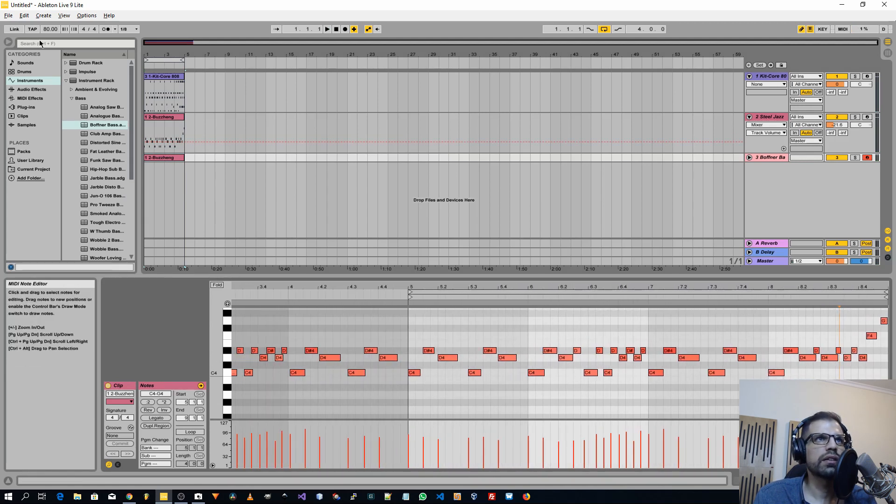
pyautogui.click(21, 17)
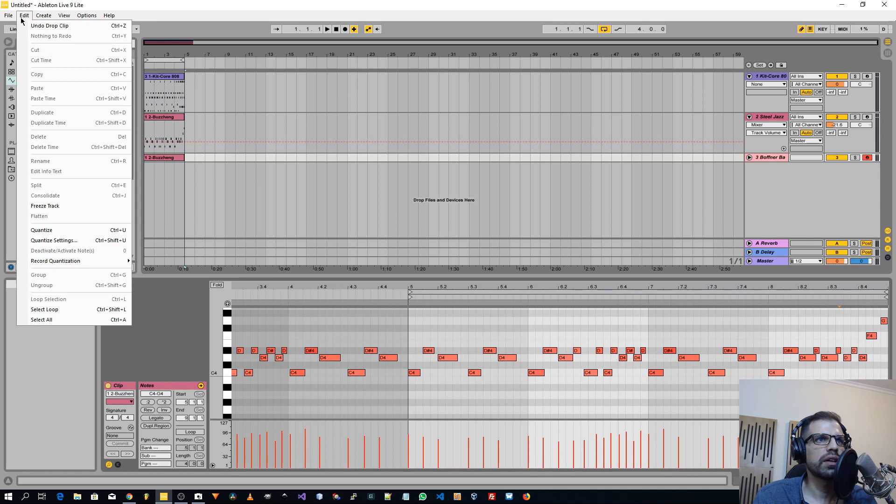
pyautogui.moveTo(46, 20)
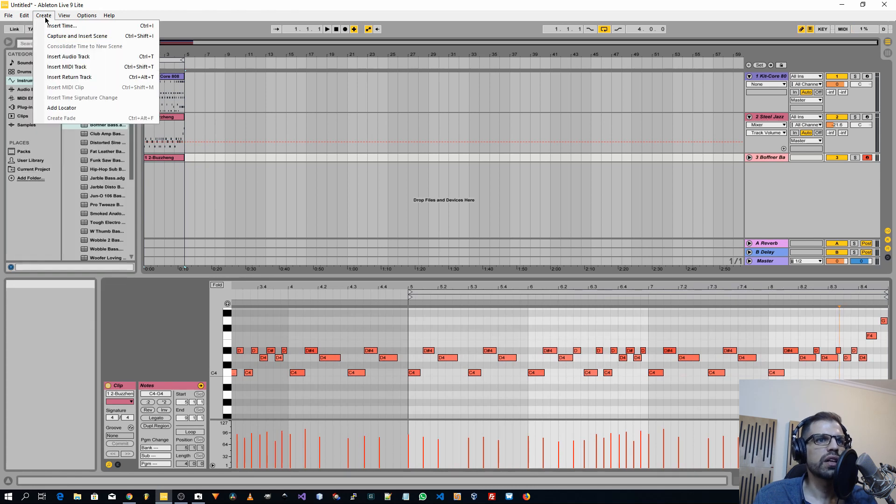
pyautogui.click(156, 346)
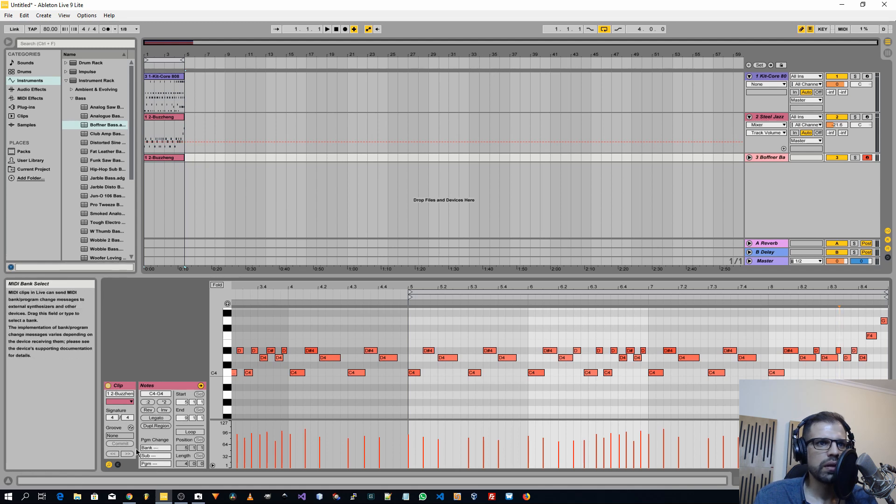
pyautogui.click(125, 403)
pyautogui.click(125, 404)
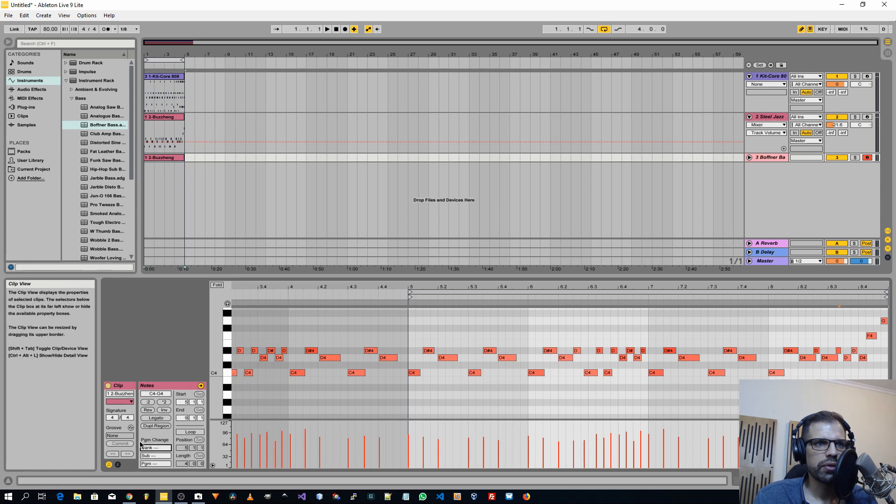
pyautogui.click(118, 465)
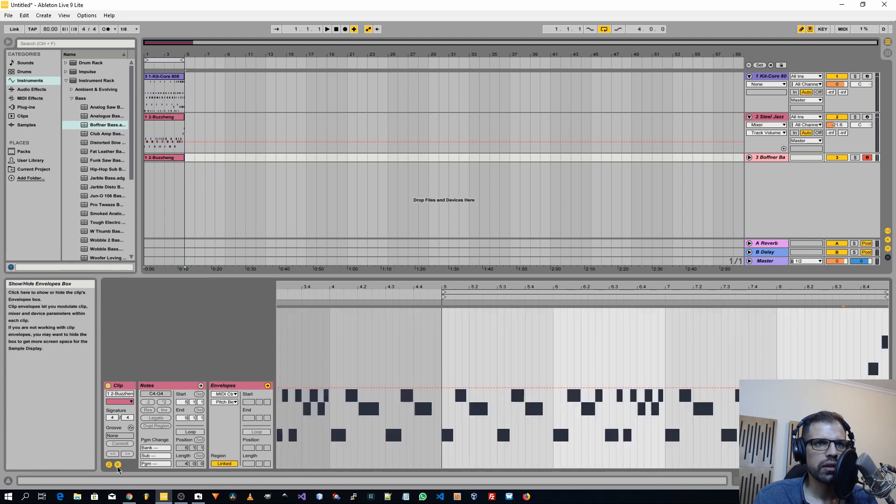
pyautogui.click(118, 465)
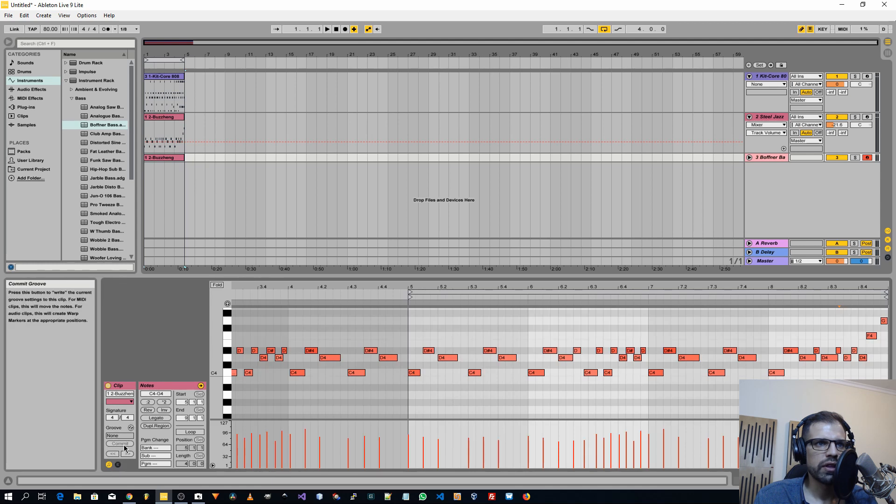
# - Play back the beat with the copied bass clip, highlight its D4 notes, and enable note preview in the MIDI editor
pyautogui.press('space')
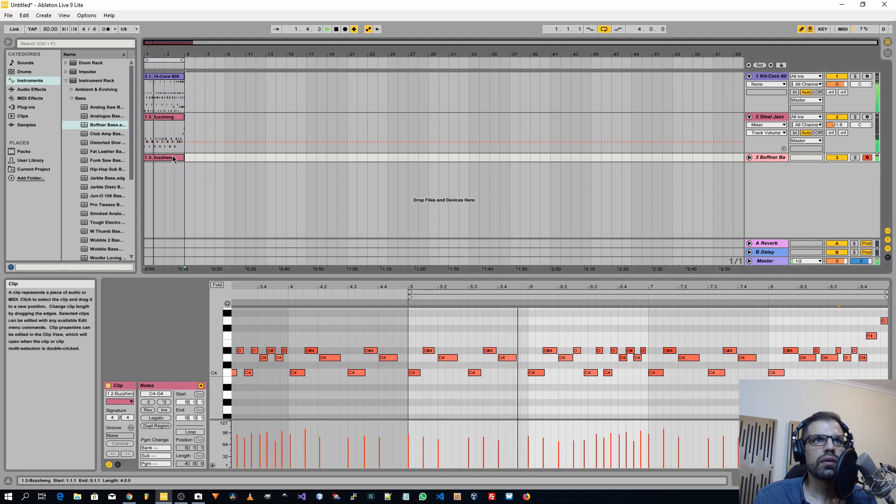
pyautogui.press('space')
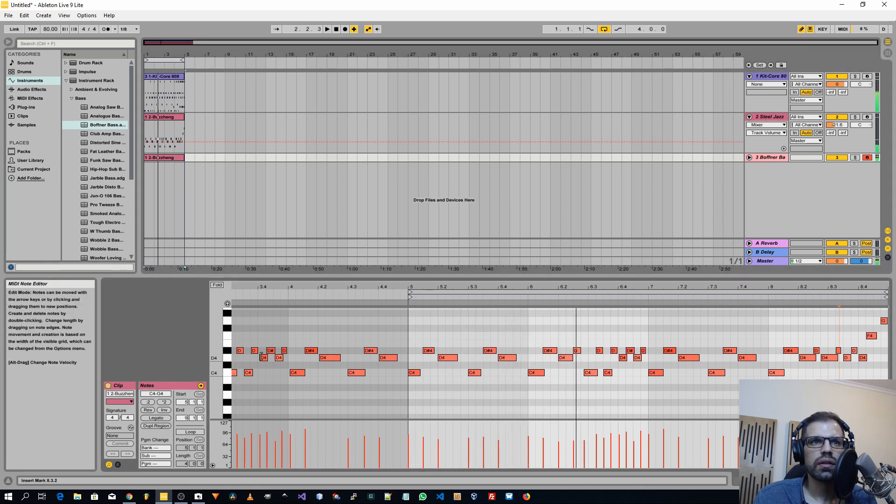
pyautogui.click(230, 358)
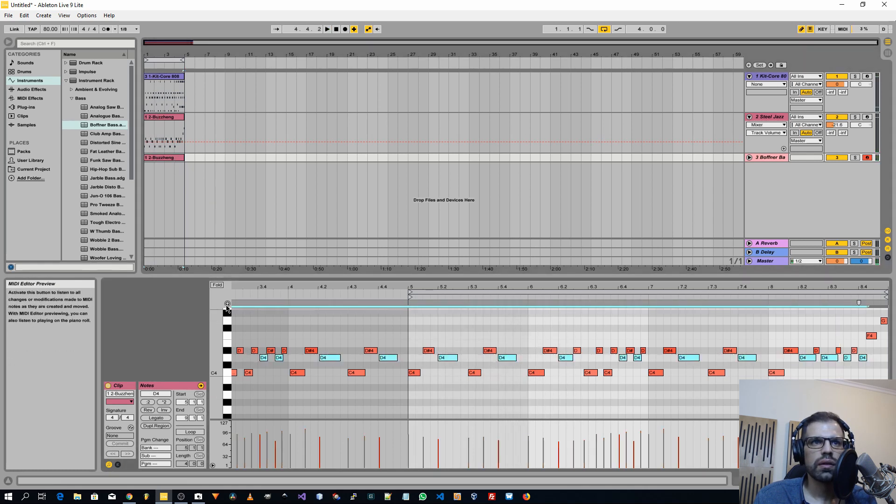
pyautogui.click(250, 374)
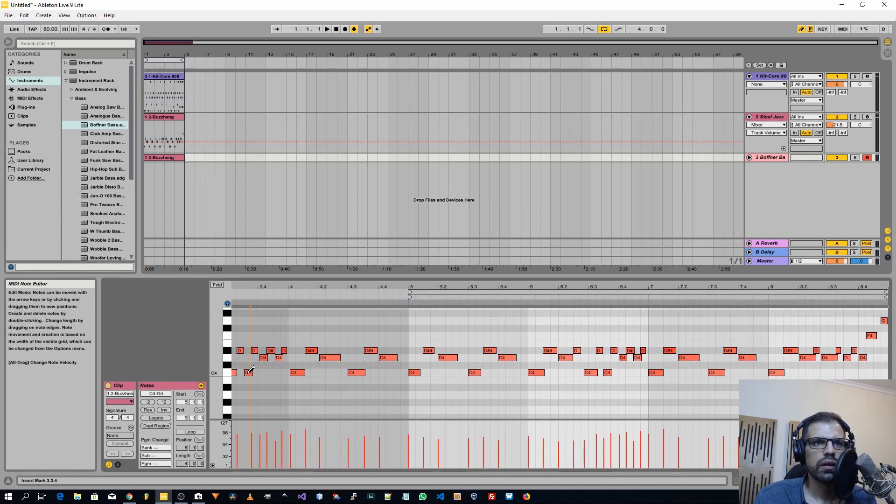
# - Examine the options offered for the bass clip's C4 and D4 notes and for the empty note grid, including Draw Mode
pyautogui.rightClick(248, 373)
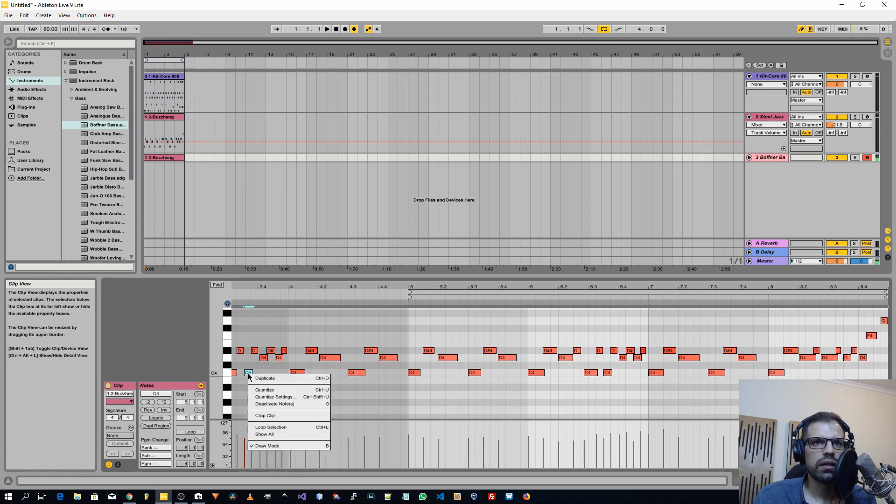
pyautogui.press('Escape')
pyautogui.rightClick(417, 373)
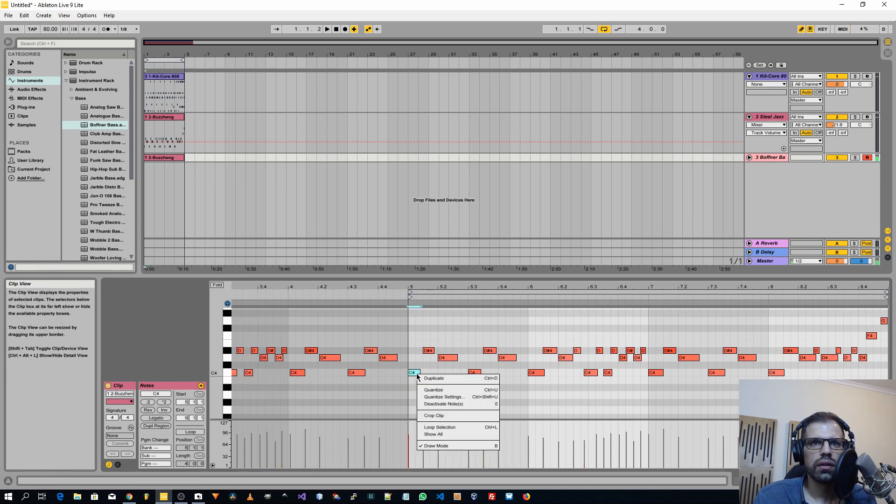
pyautogui.rightClick(448, 362)
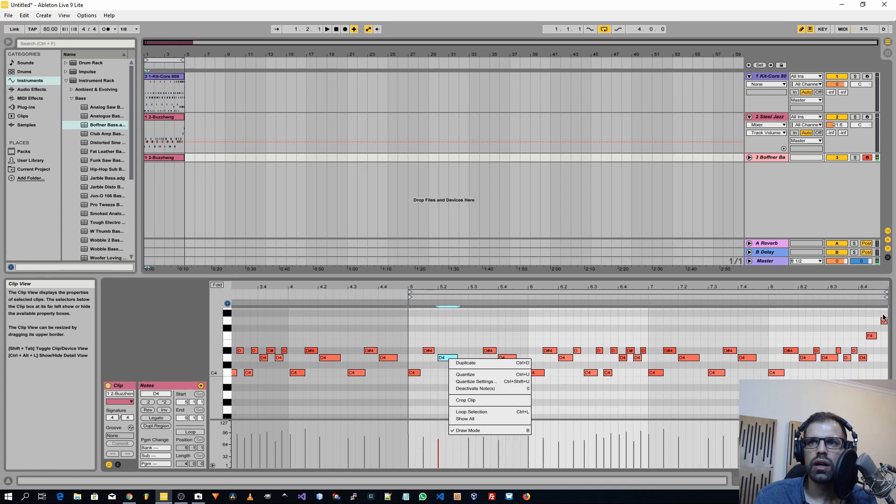
pyautogui.press('Escape')
pyautogui.moveTo(884, 313); pyautogui.dragTo(839, 314)
pyautogui.press('Delete')
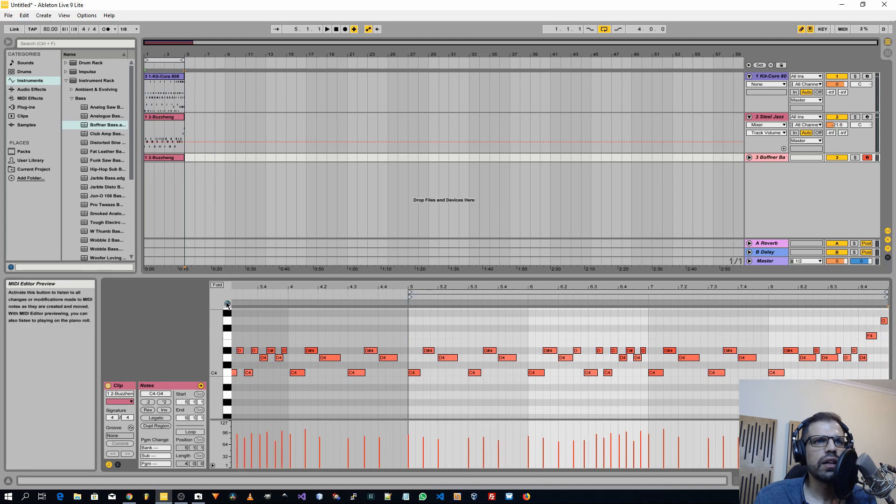
pyautogui.rightClick(432, 331)
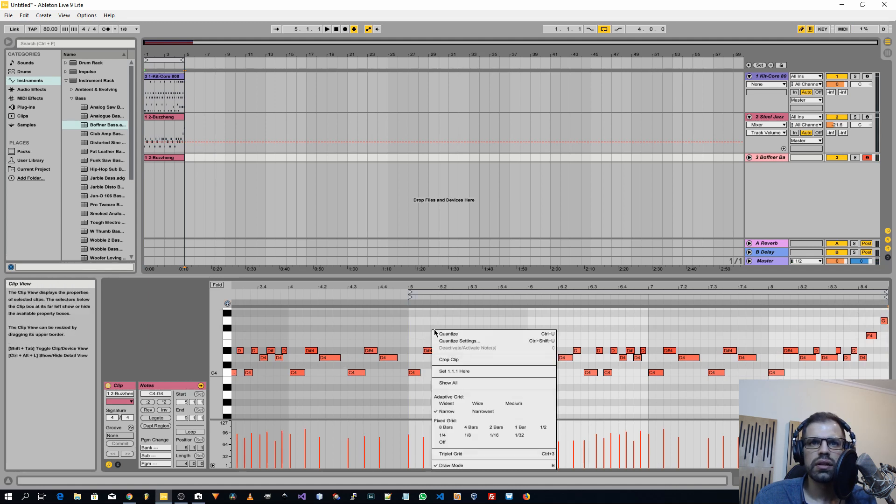
pyautogui.click(446, 465)
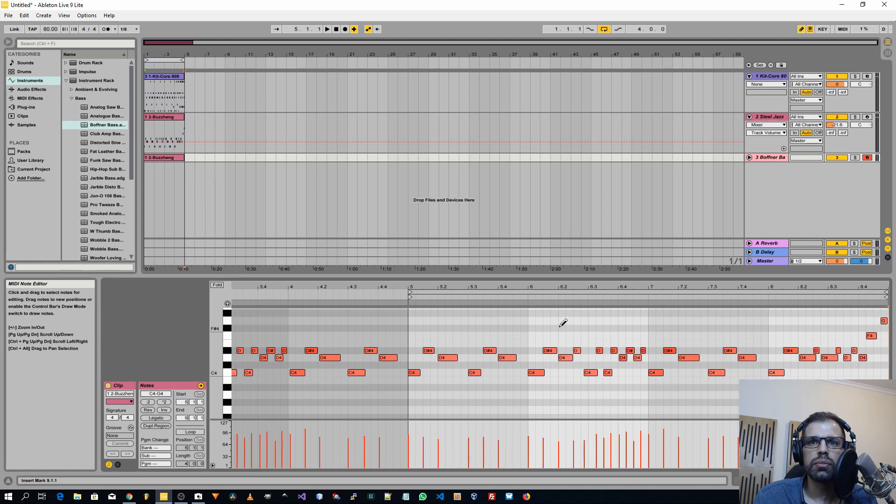
# - Select the bass clip's notes from bar 5 onward, move them down one octave to C3–G3, and play the beat
pyautogui.moveTo(886, 314); pyautogui.dragTo(421, 382)
pyautogui.scroll(-2, 406, 353)
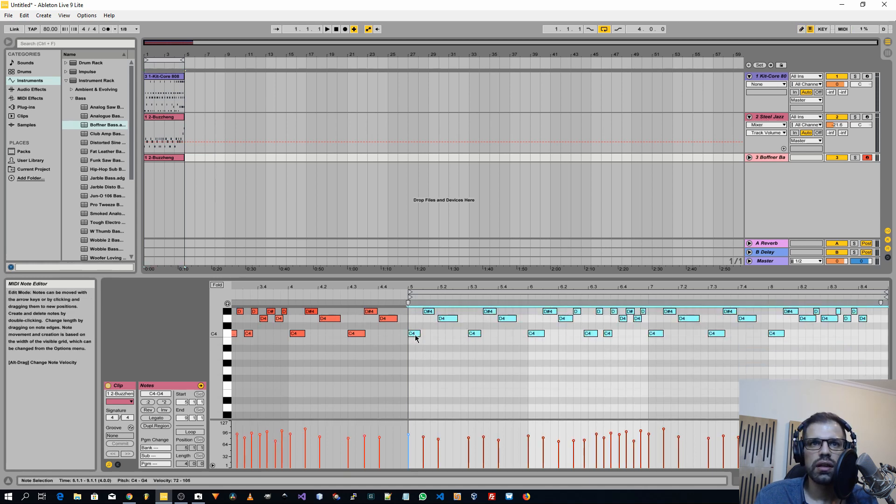
pyautogui.moveTo(414, 333); pyautogui.dragTo(417, 419)
pyautogui.press('space')
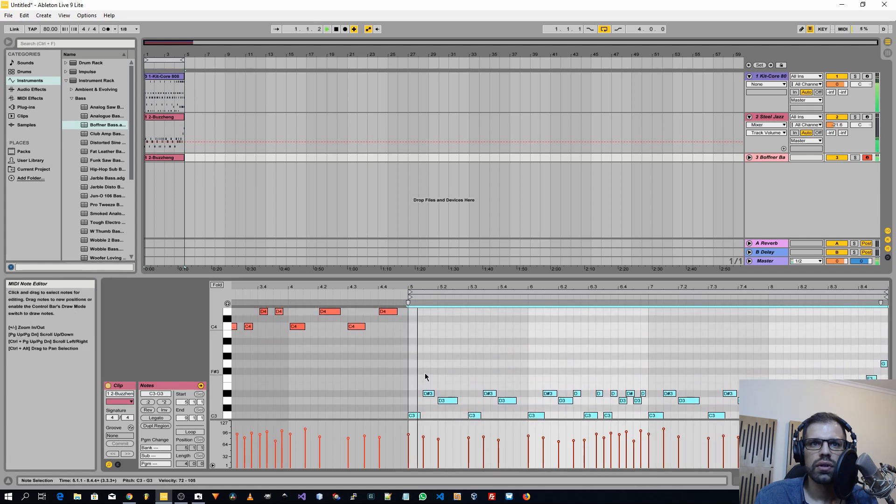
# - Expand and solo the bass track, and lower the selected notes two more octaves to C1–G1 during playback
pyautogui.click(749, 157)
pyautogui.click(855, 158)
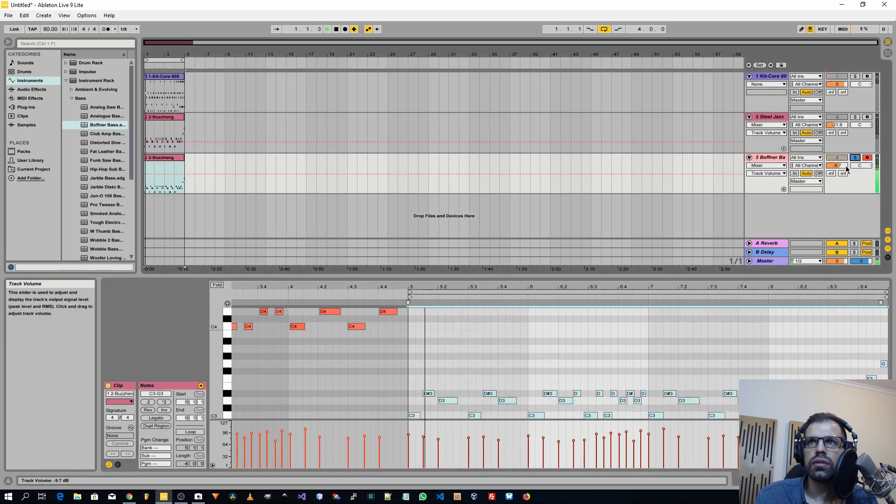
pyautogui.scroll(-3, 410, 353)
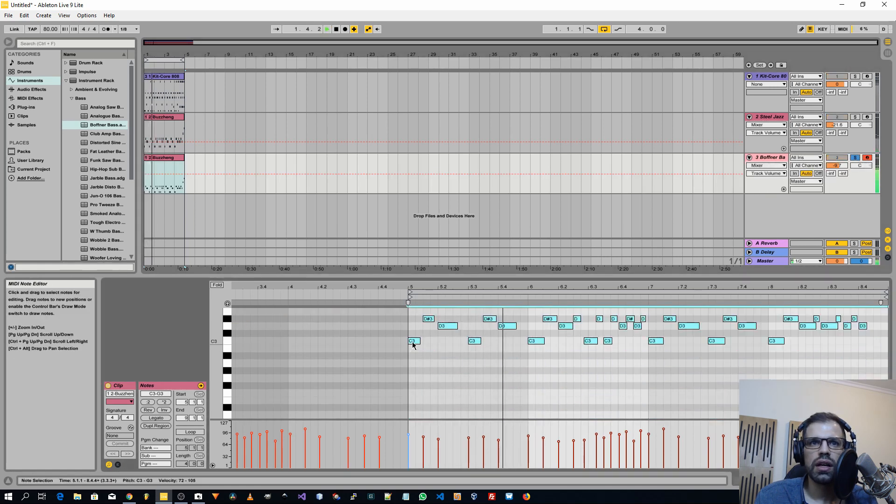
pyautogui.moveTo(412, 340); pyautogui.dragTo(413, 382)
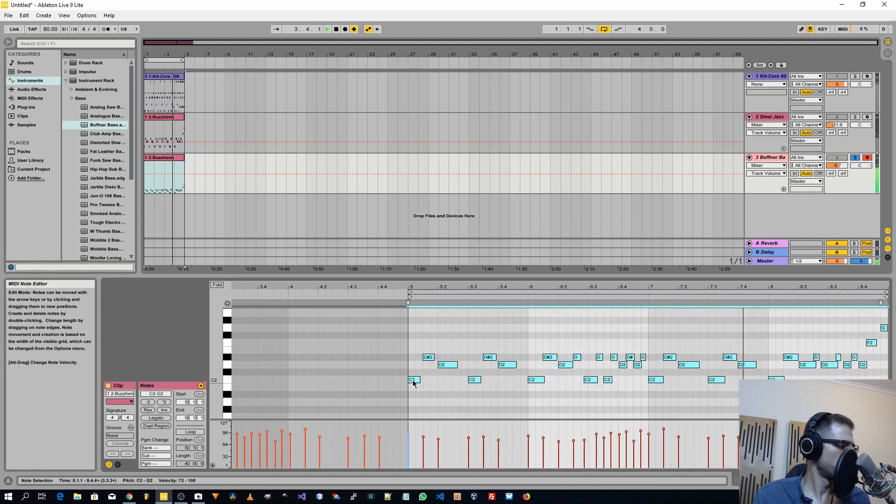
pyautogui.scroll(-3, 424, 373)
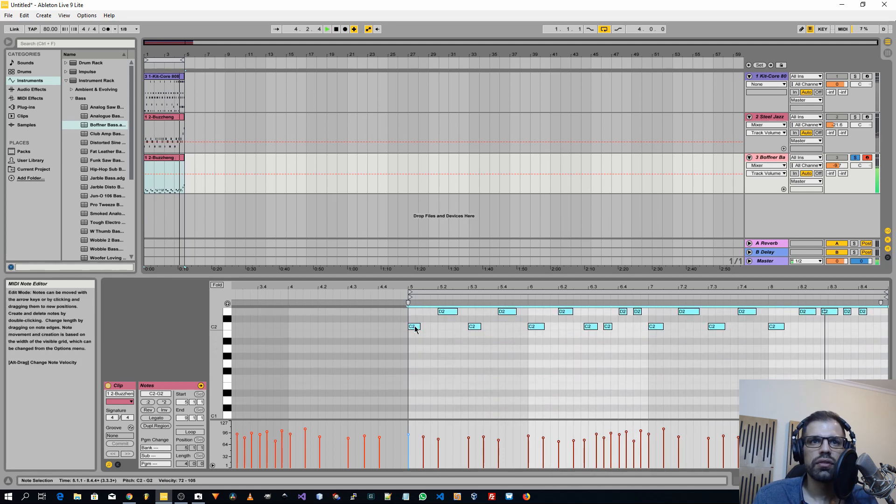
pyautogui.moveTo(414, 325); pyautogui.dragTo(416, 415)
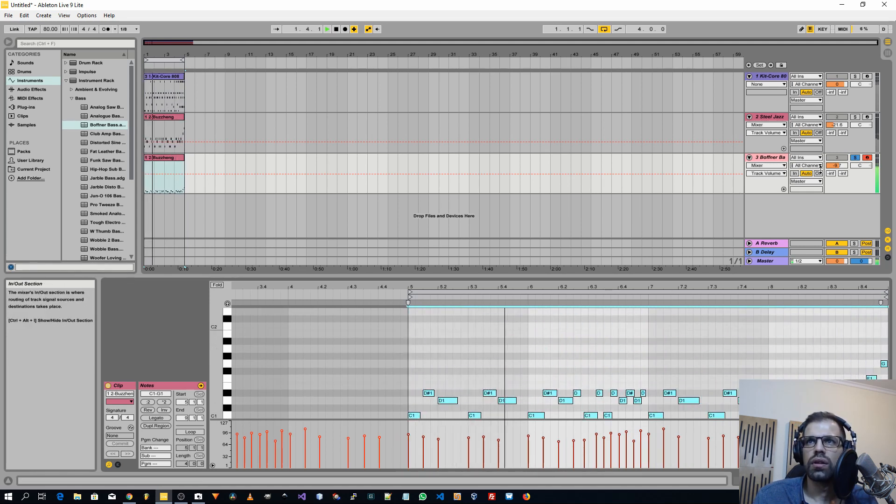
# - Turn off solo on the bass track and reduce its volume to -14.8 dB
pyautogui.click(855, 157)
pyautogui.moveTo(830, 166); pyautogui.dragTo(829, 190)
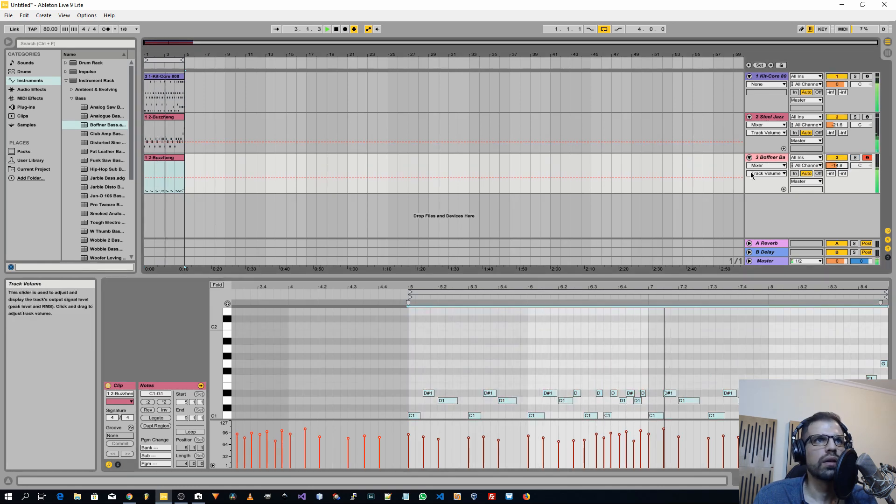
# - Add the Off World Strings instrument rack as a new fourth track and switch to Session View
pyautogui.click(72, 98)
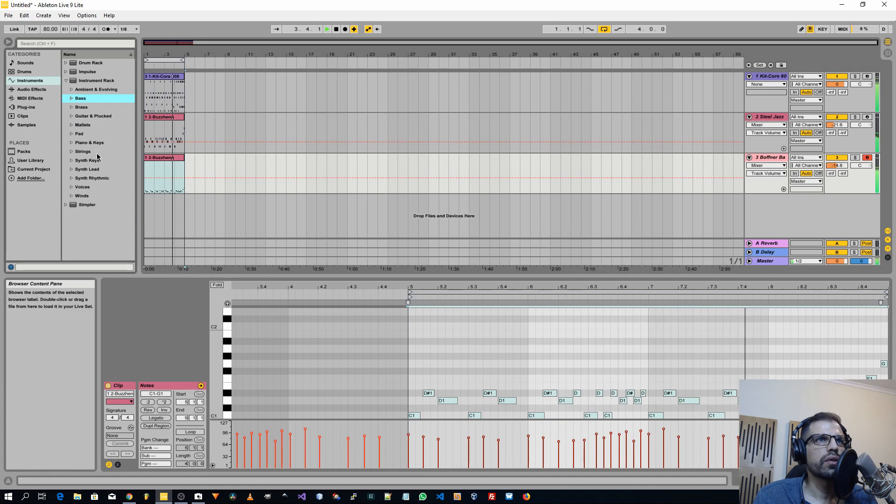
pyautogui.click(96, 152)
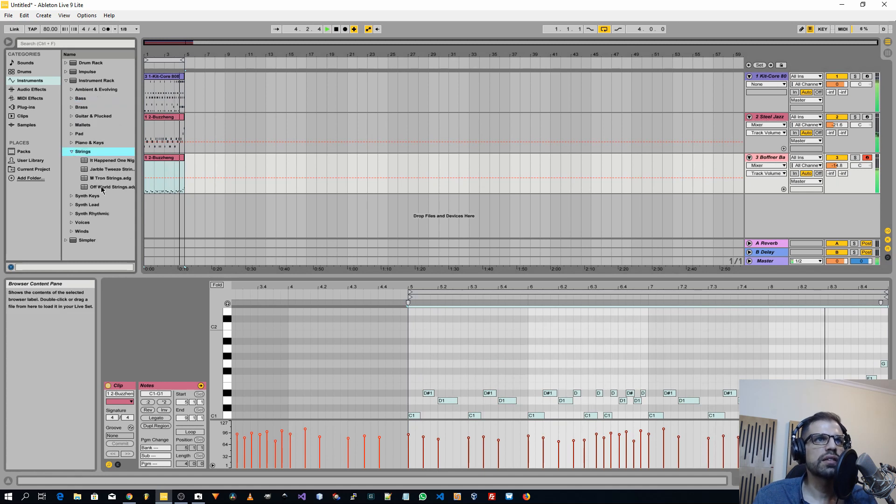
pyautogui.moveTo(111, 187); pyautogui.dragTo(274, 221)
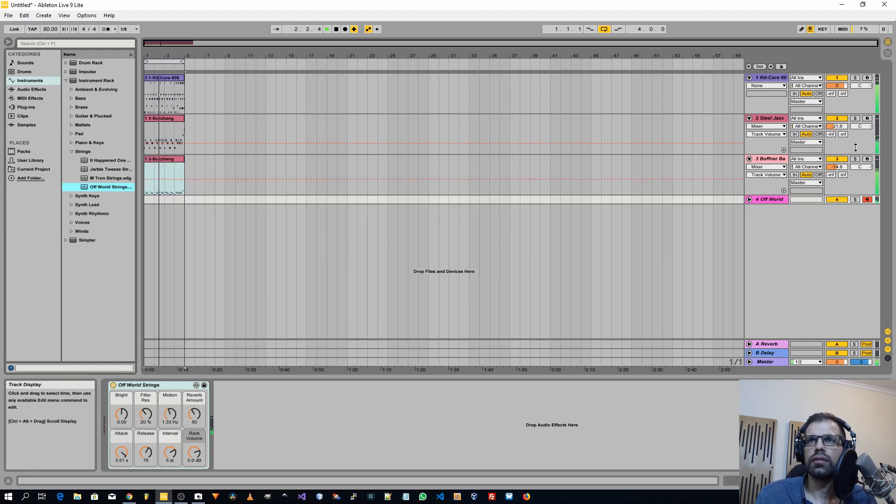
pyautogui.press('Tab')
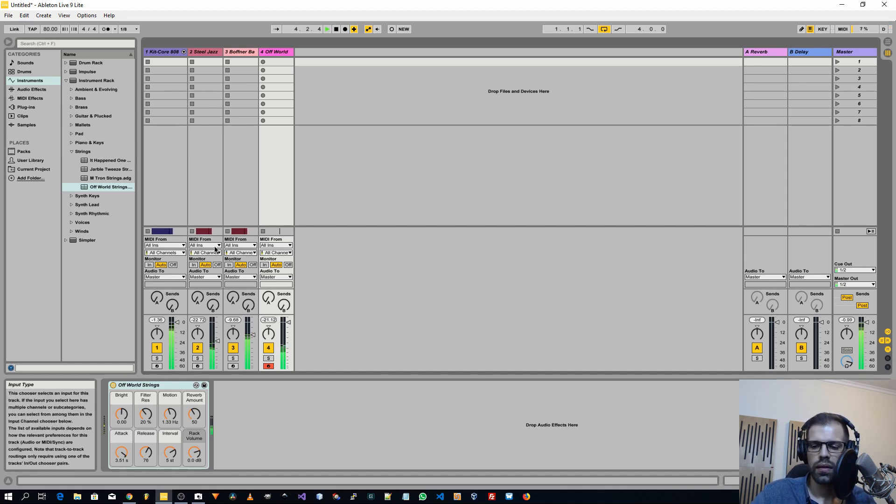
# - Replace the fourth track's instrument with It Happened One Night Strings, stop playback, and narrow the Kit-Core 808 track
pyautogui.click(86, 162)
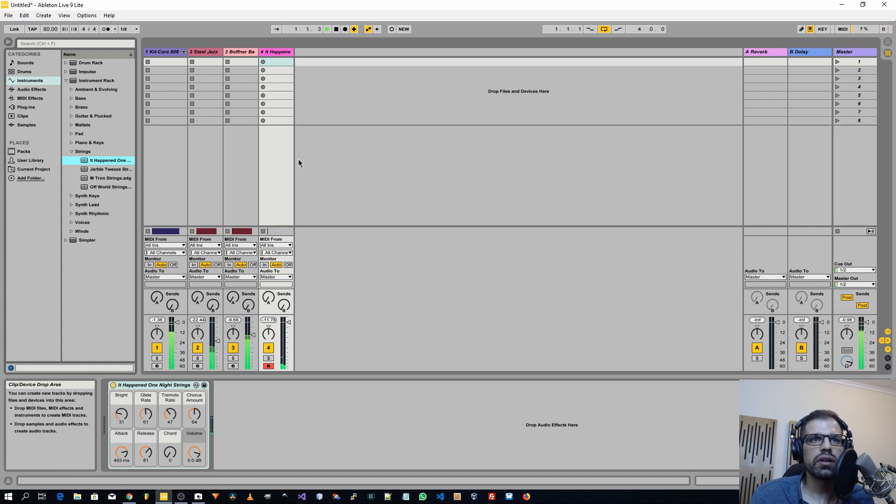
pyautogui.click(271, 51)
pyautogui.press('space')
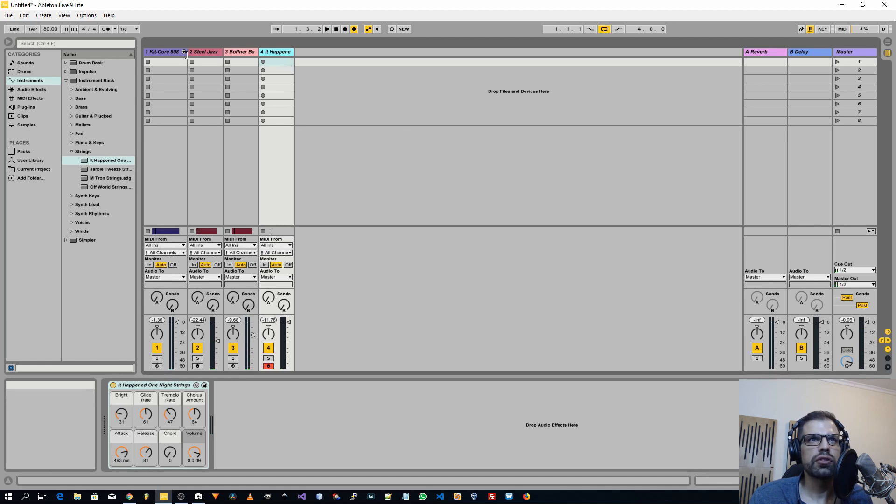
pyautogui.moveTo(186, 52); pyautogui.dragTo(173, 50)
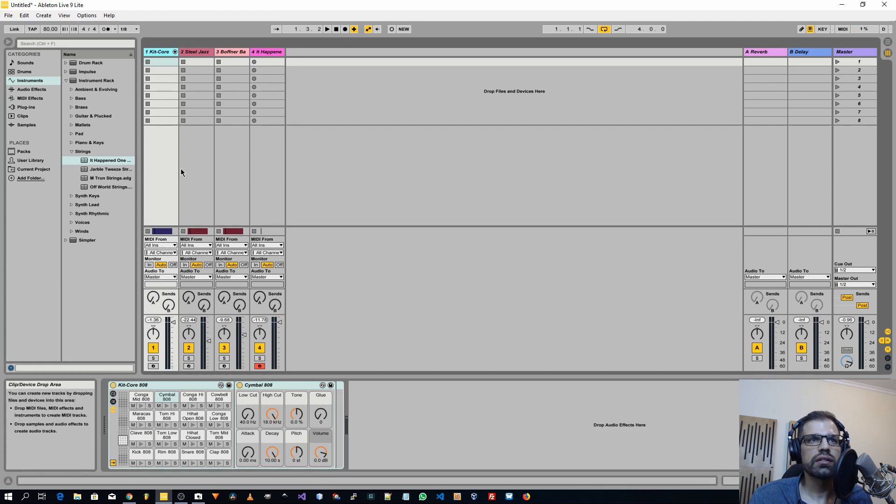
# - Add new tracks for Jarble Tweeze Strings, M Tron Strings, Off World Strings, and a second M Tron Strings
pyautogui.moveTo(105, 169); pyautogui.dragTo(329, 179)
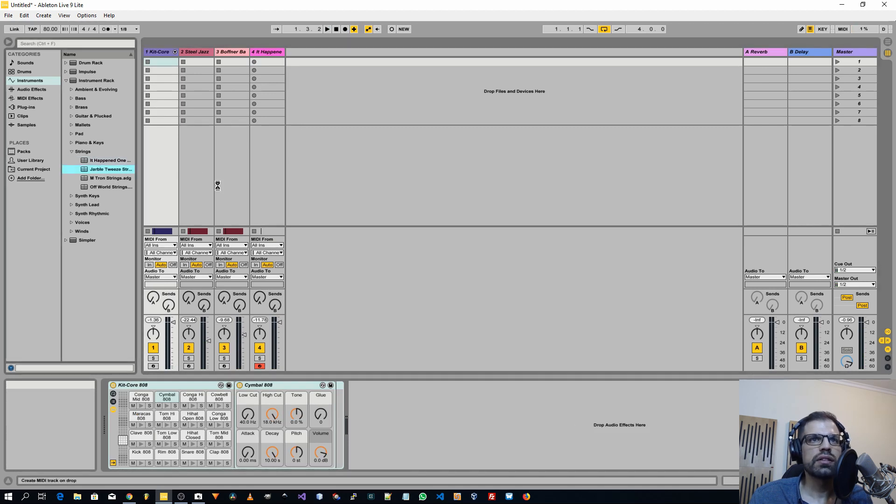
pyautogui.moveTo(111, 179); pyautogui.dragTo(397, 177)
pyautogui.click(106, 188)
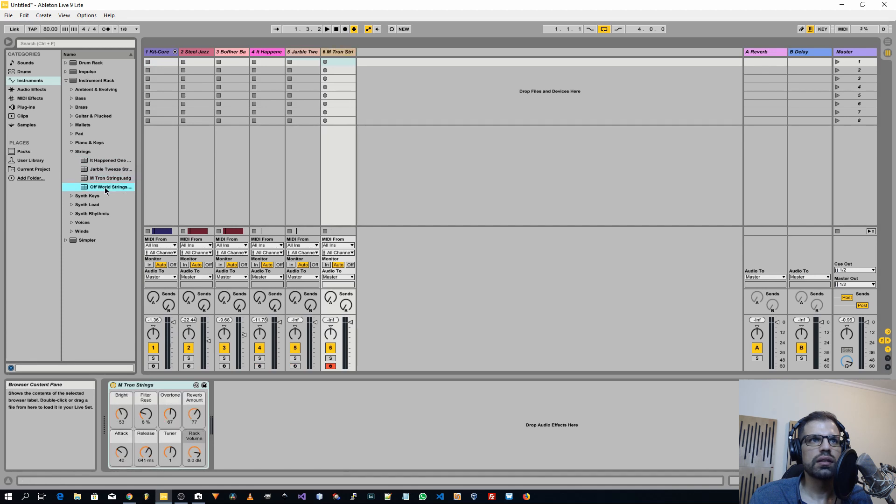
pyautogui.moveTo(106, 190); pyautogui.dragTo(395, 198)
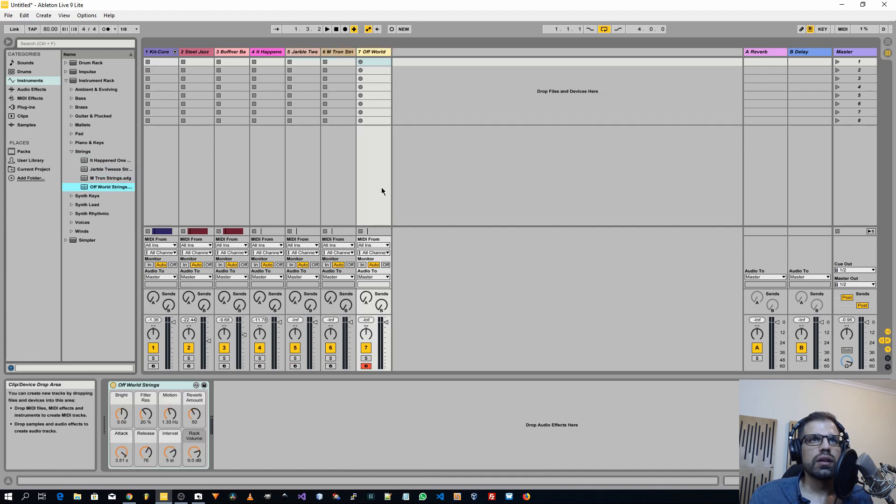
pyautogui.moveTo(123, 176); pyautogui.dragTo(477, 167)
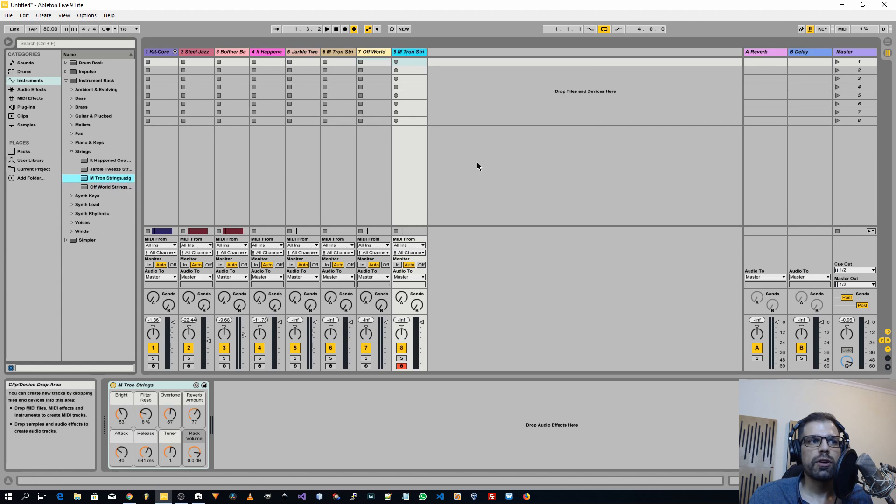
# - Examine the instruments on tracks five to eight by selecting each string track in turn
pyautogui.click(306, 54)
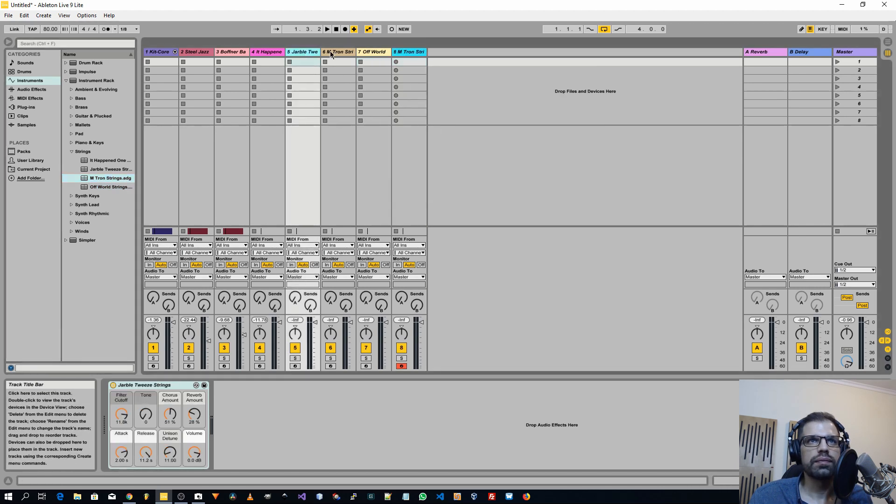
pyautogui.click(329, 51)
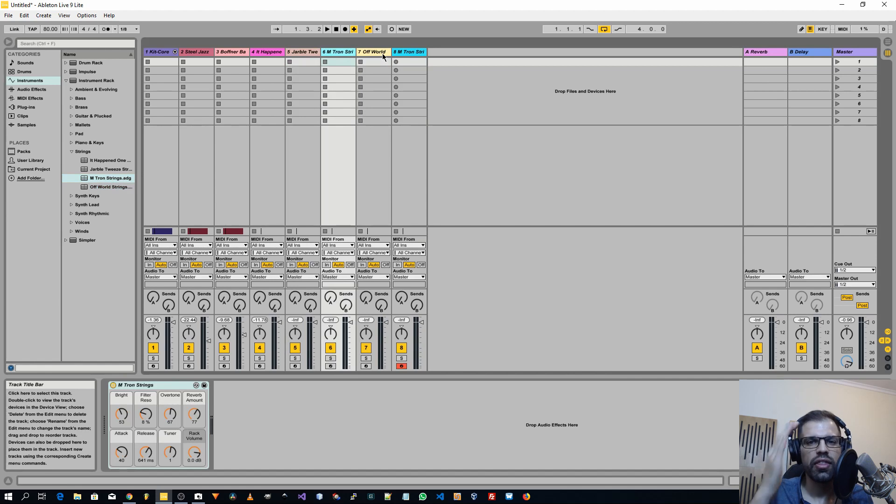
pyautogui.click(383, 53)
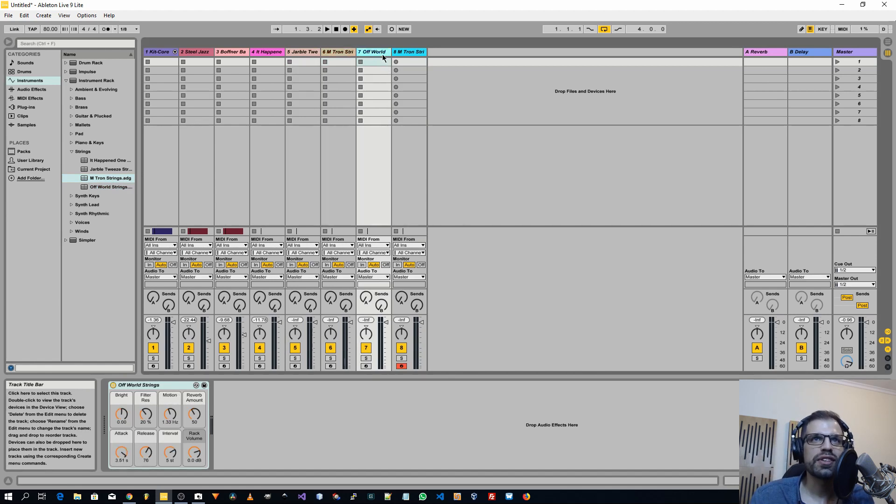
pyautogui.click(413, 60)
pyautogui.click(309, 53)
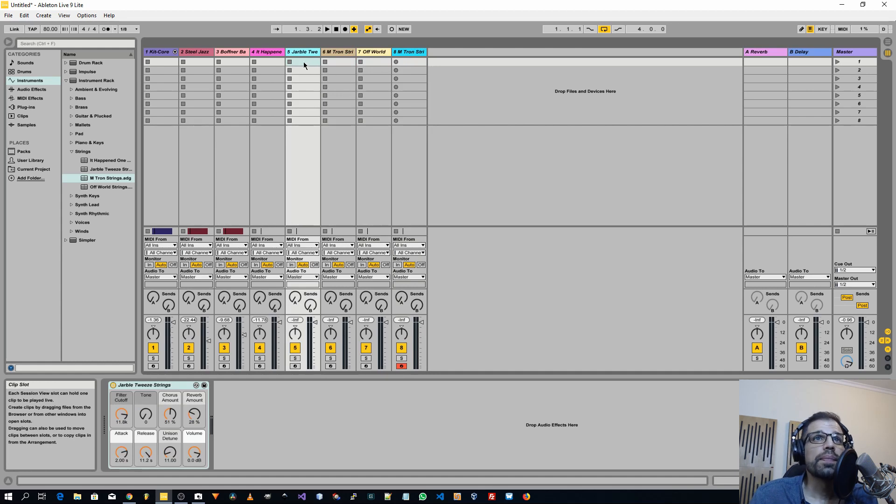
pyautogui.press('Right')
pyautogui.press('Right')
pyautogui.press('Right')
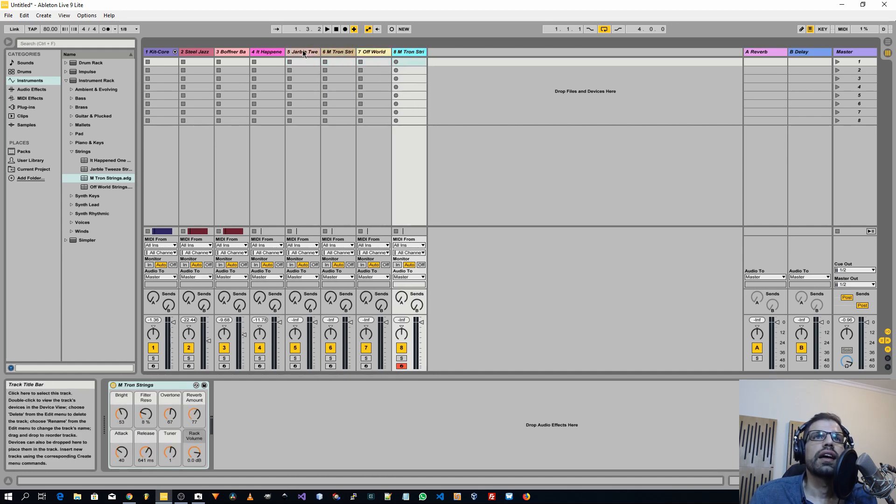
pyautogui.click(309, 53)
pyautogui.click(422, 52)
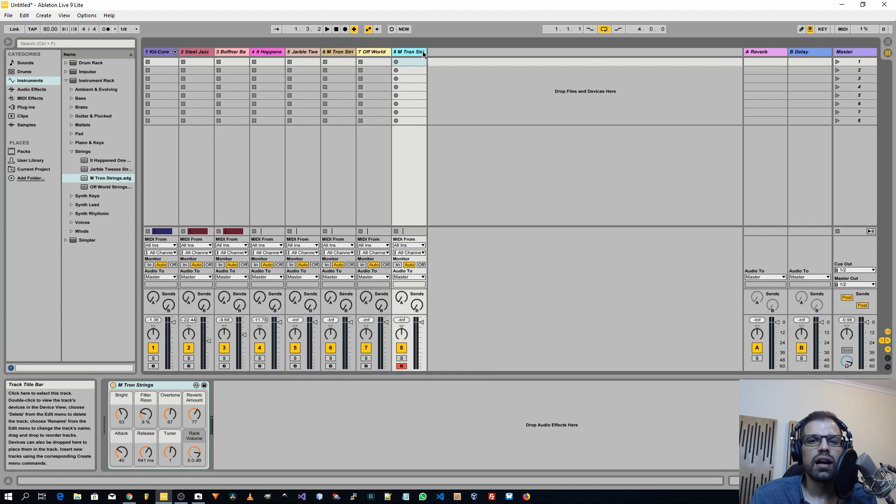
# - Try to add It Happened One Night Strings as a ninth track
pyautogui.moveTo(108, 161); pyautogui.dragTo(485, 182)
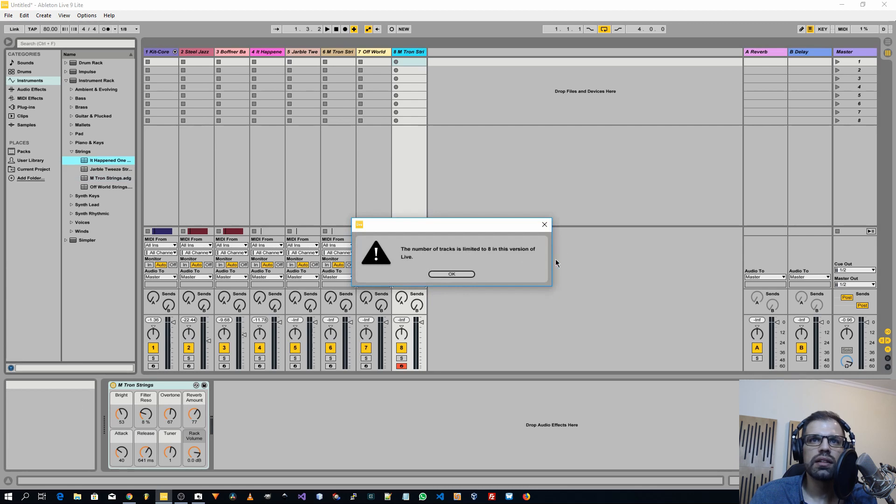
pyautogui.click(458, 274)
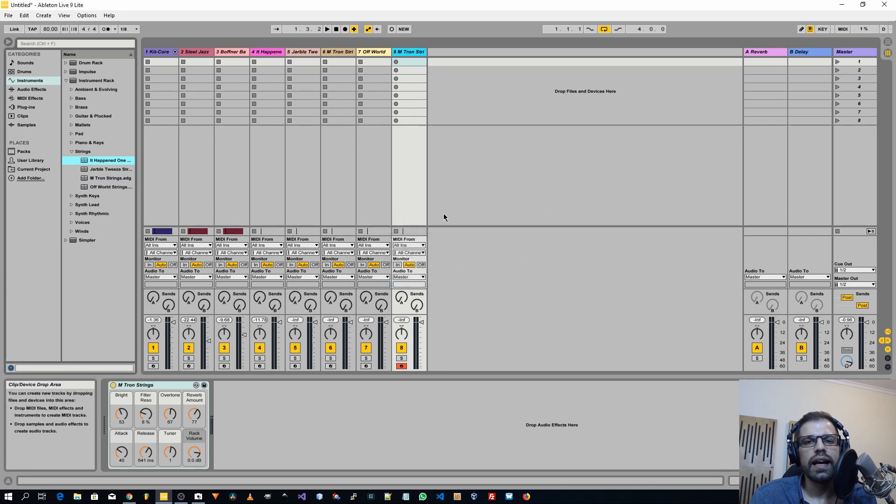
# - Delete the Jarble Tweeze Strings, Off World Strings, and both M Tron Strings tracks
pyautogui.click(311, 52)
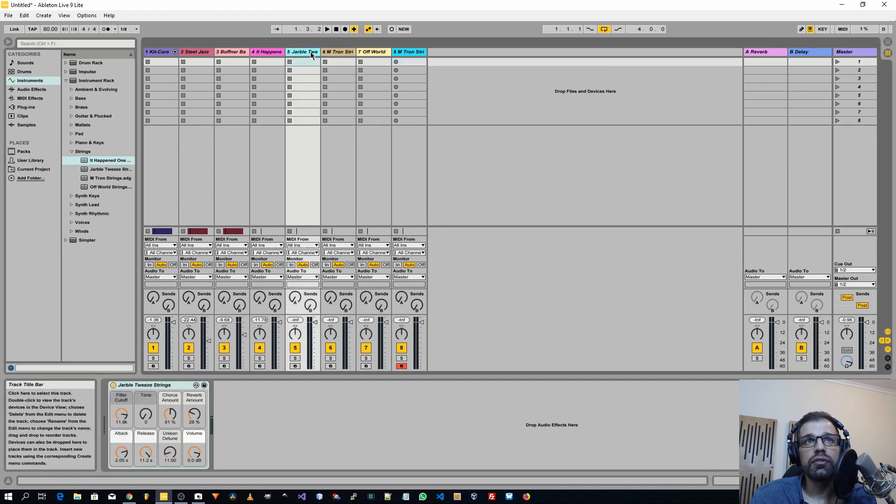
pyautogui.press('Delete')
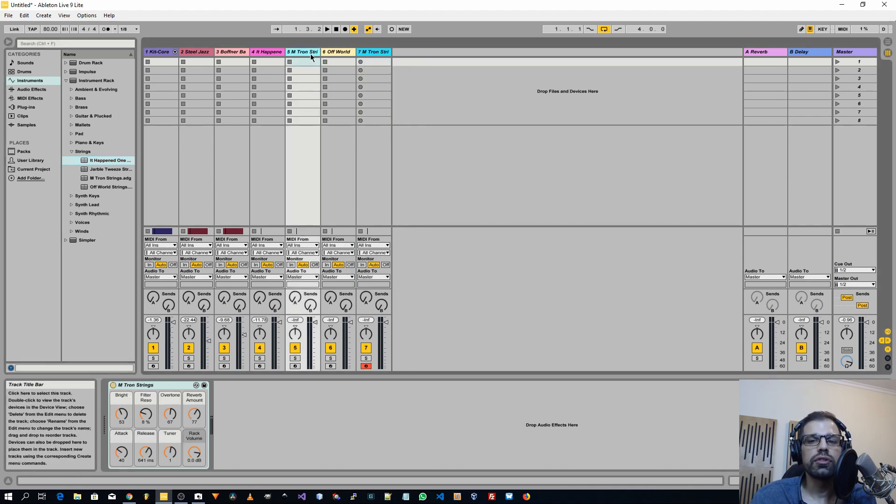
pyautogui.press('Delete')
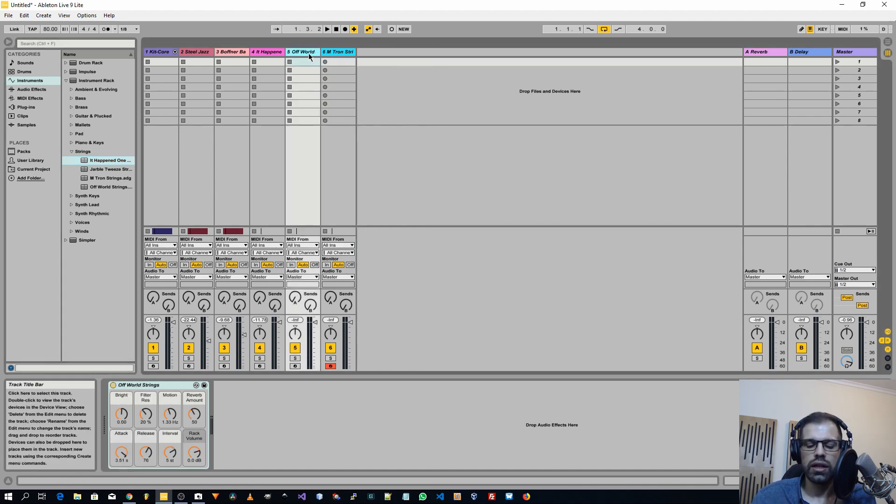
pyautogui.press('Delete')
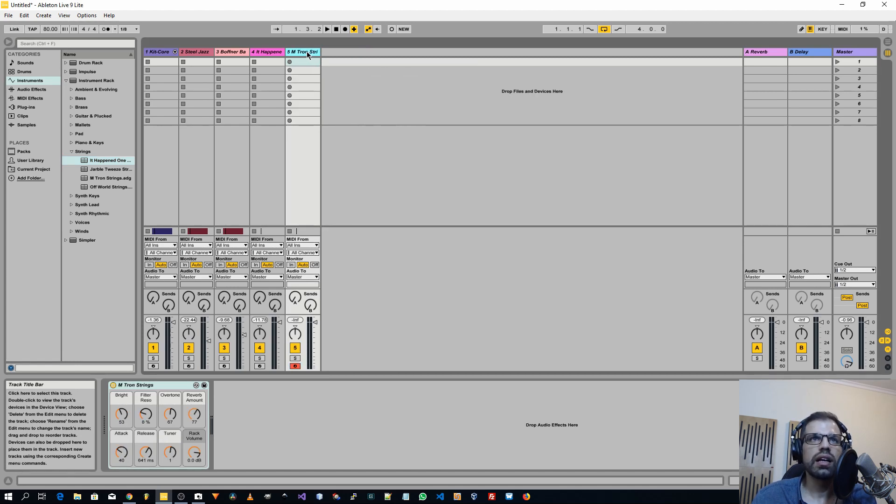
pyautogui.press('Delete')
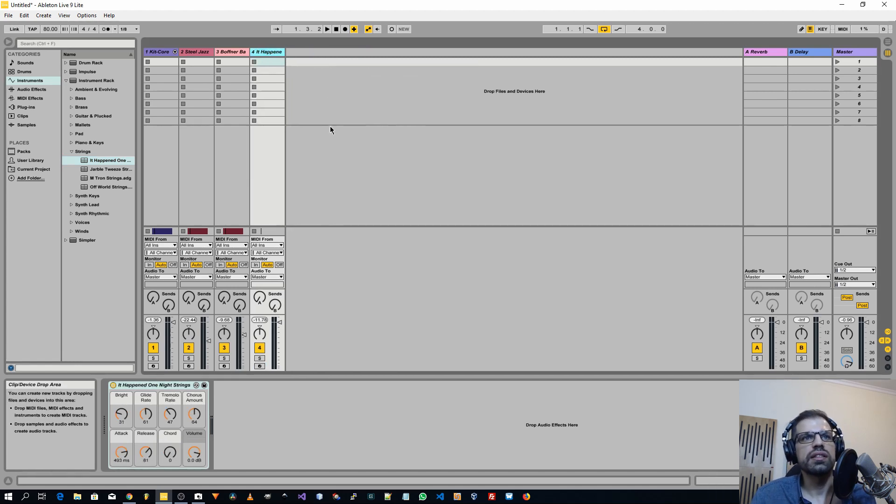
# - Delete the It Happened One Night Strings track during playback and show the Kit-Core 808 track's devices
pyautogui.press('space')
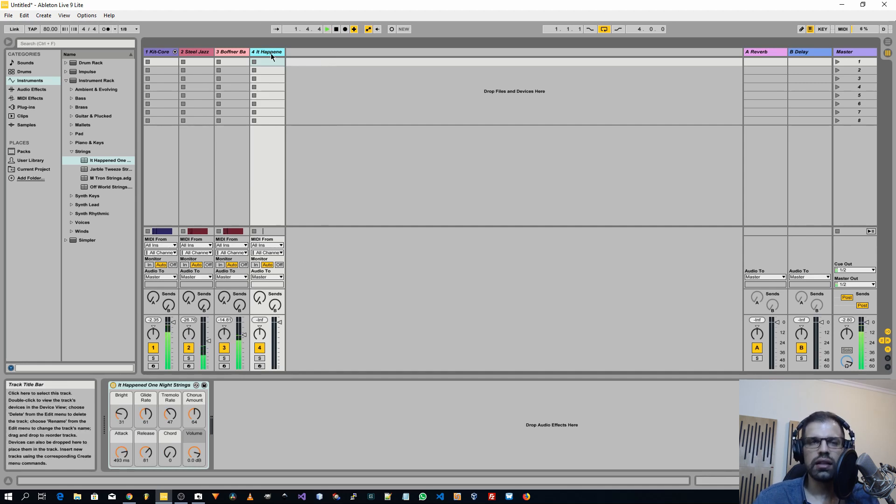
pyautogui.press('Delete')
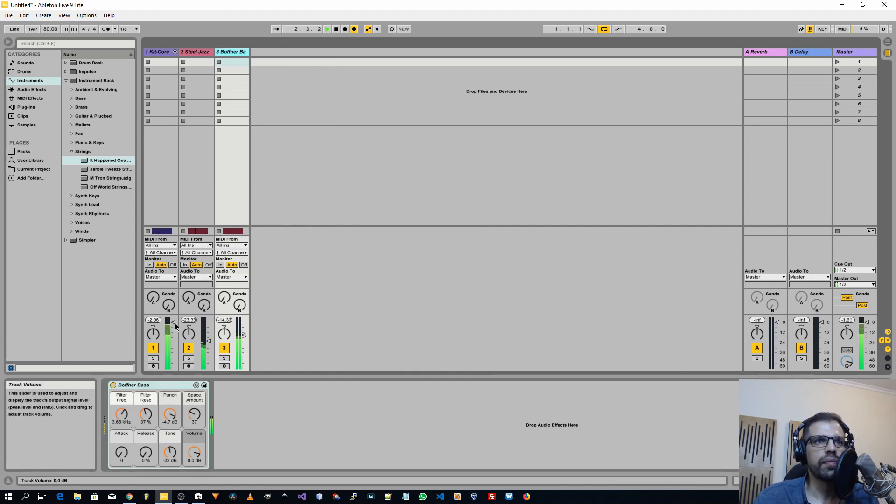
pyautogui.click(161, 54)
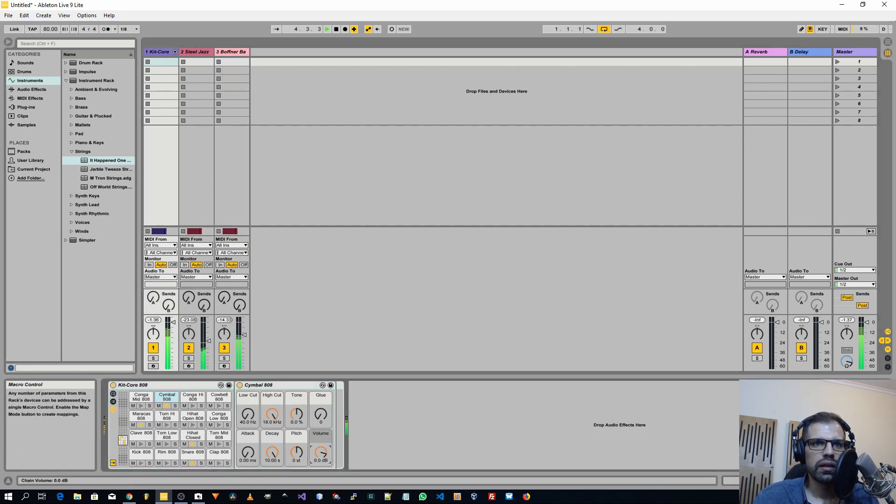
# - Lower the Cymbal 808 volume to about -11.6 dB and the Maracas 808 volume to about -9.4 dB in the drum rack
pyautogui.moveTo(320, 452); pyautogui.dragTo(320, 459)
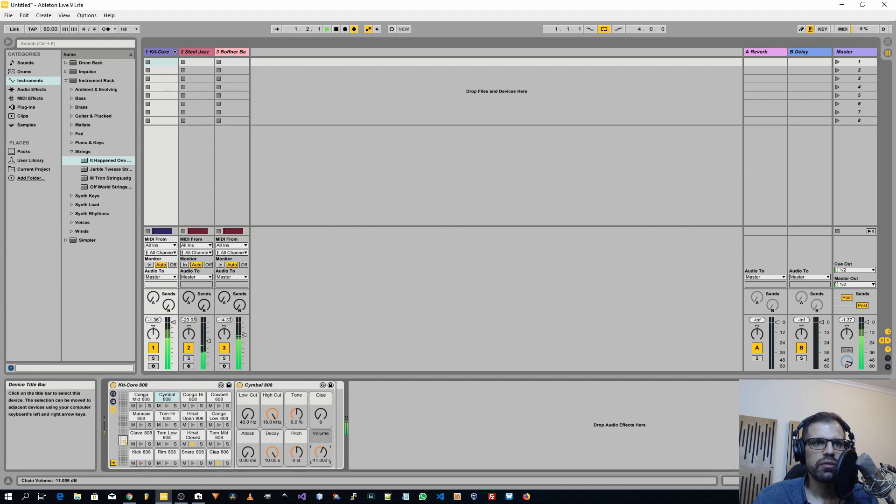
pyautogui.click(192, 436)
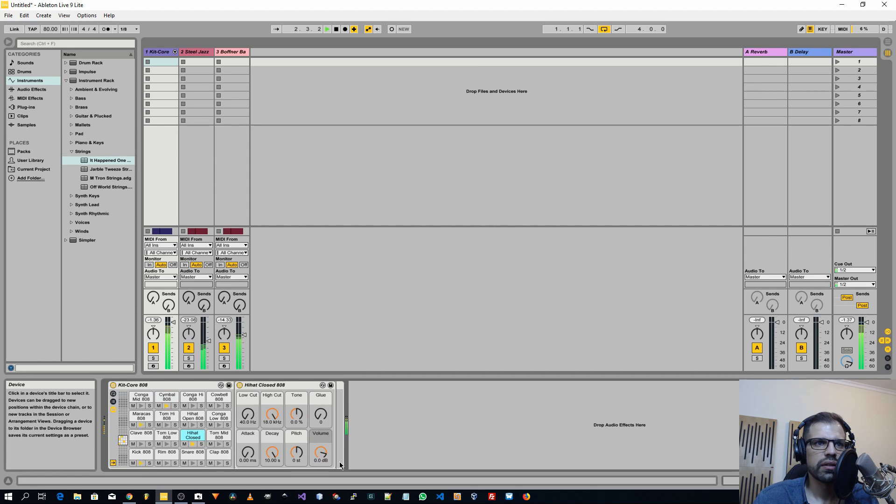
pyautogui.click(141, 416)
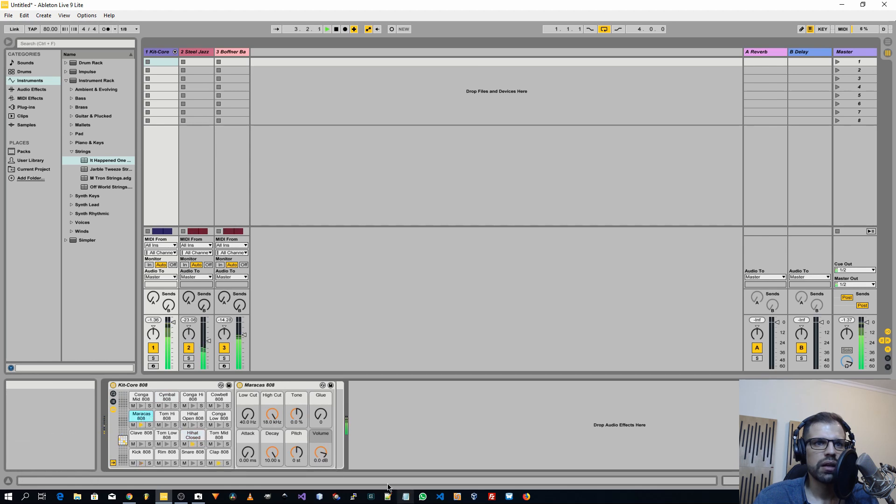
pyautogui.moveTo(322, 453); pyautogui.dragTo(322, 459)
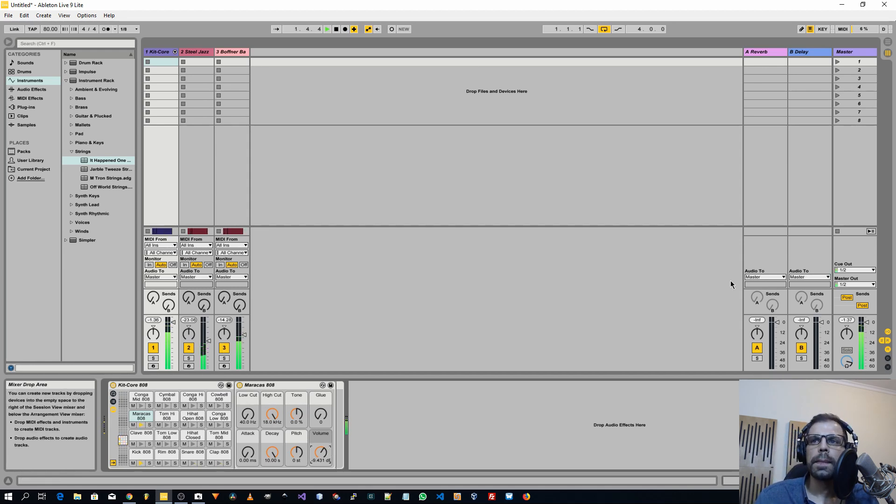
# - Add the Ozone 8 Elements plug-in to the Master track
pyautogui.click(861, 53)
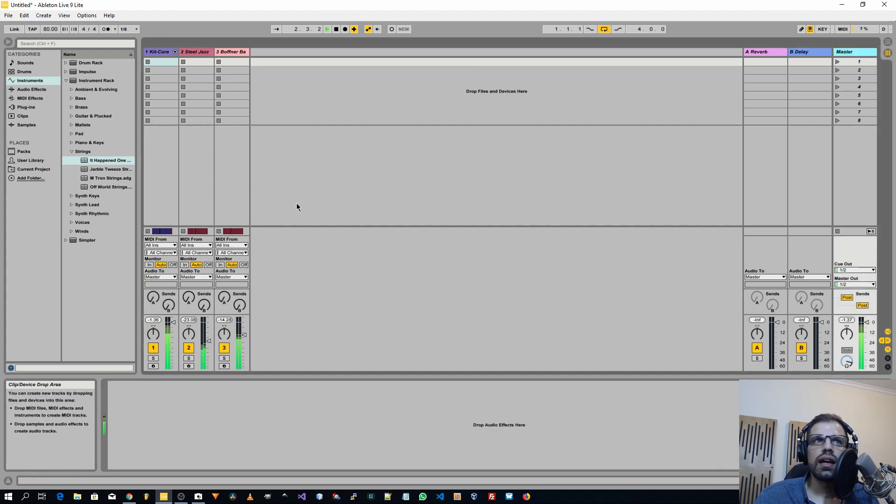
pyautogui.click(72, 152)
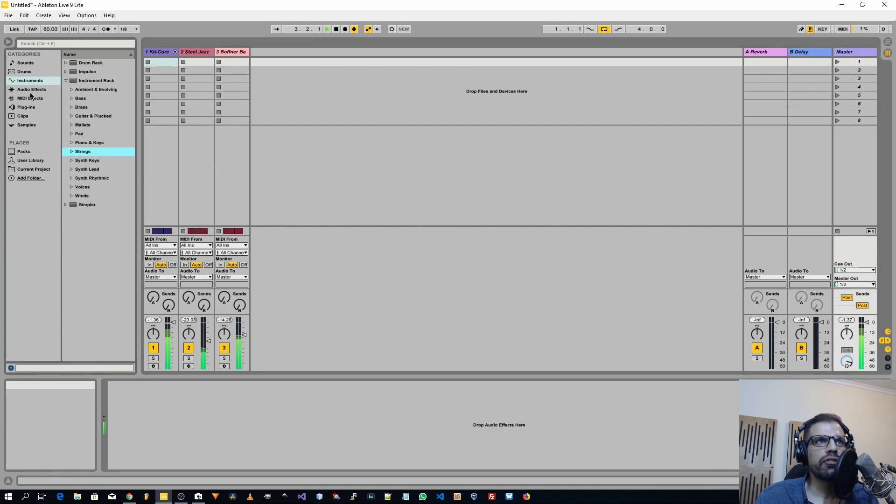
pyautogui.click(26, 107)
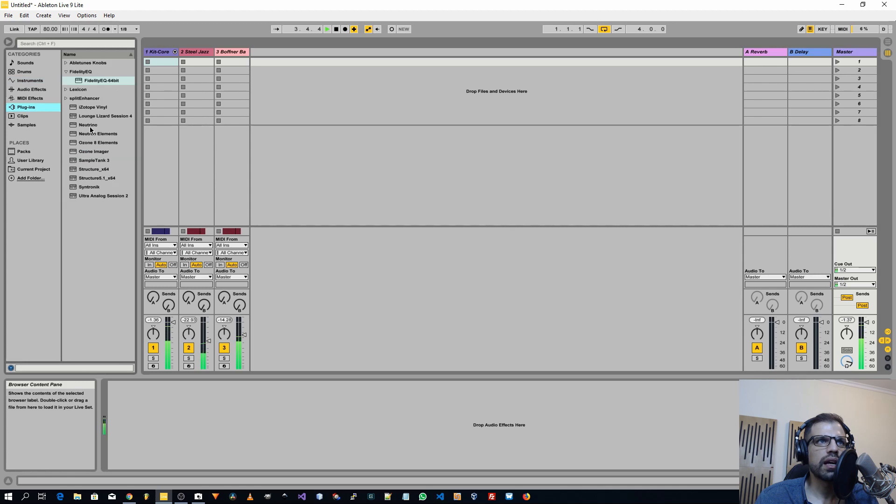
pyautogui.moveTo(88, 142); pyautogui.dragTo(335, 416)
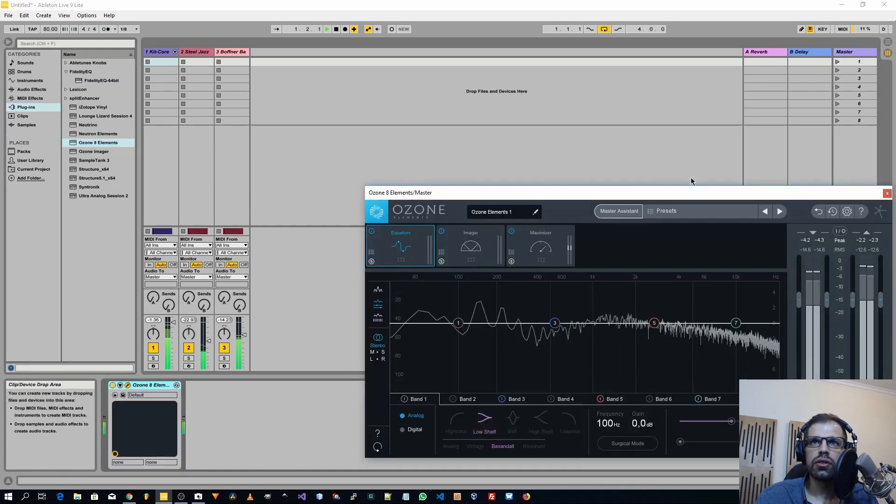
# - Run Ozone's Master Assistant on the playing beat with Streaming as the target and accept its settings
pyautogui.moveTo(662, 191); pyautogui.dragTo(445, 44)
pyautogui.click(403, 65)
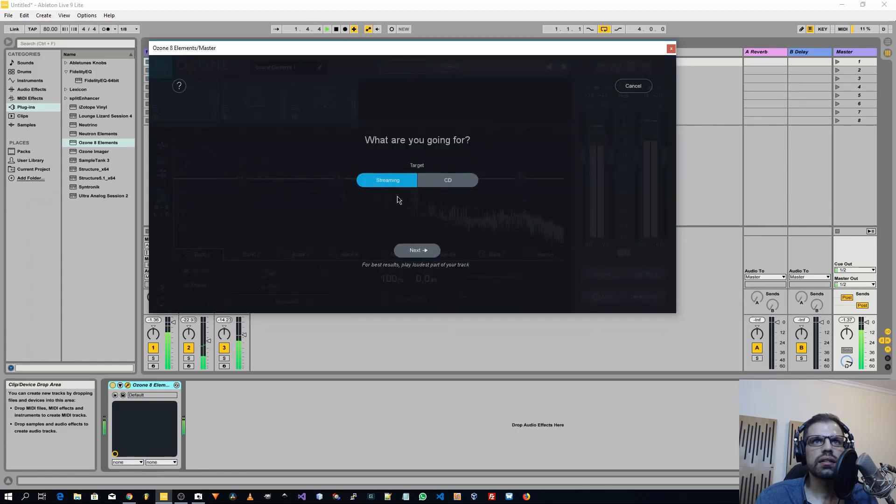
pyautogui.click(418, 251)
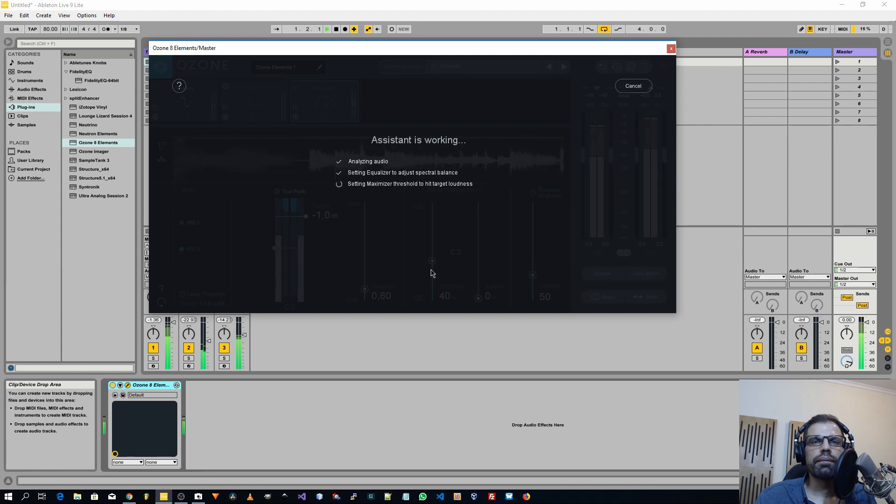
pyautogui.click(427, 250)
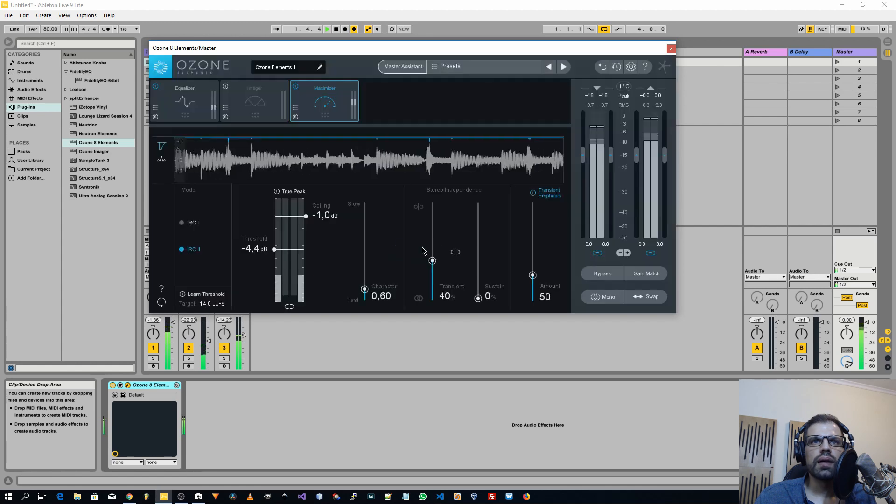
# - Review Ozone's Equalizer curve, and in the Imager turn on Stereoize and slightly increase the stereo width
pyautogui.click(187, 101)
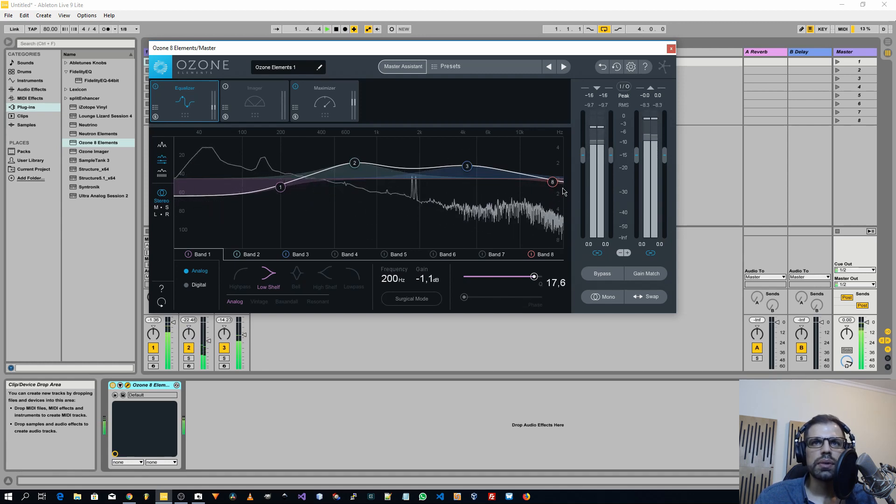
pyautogui.click(251, 96)
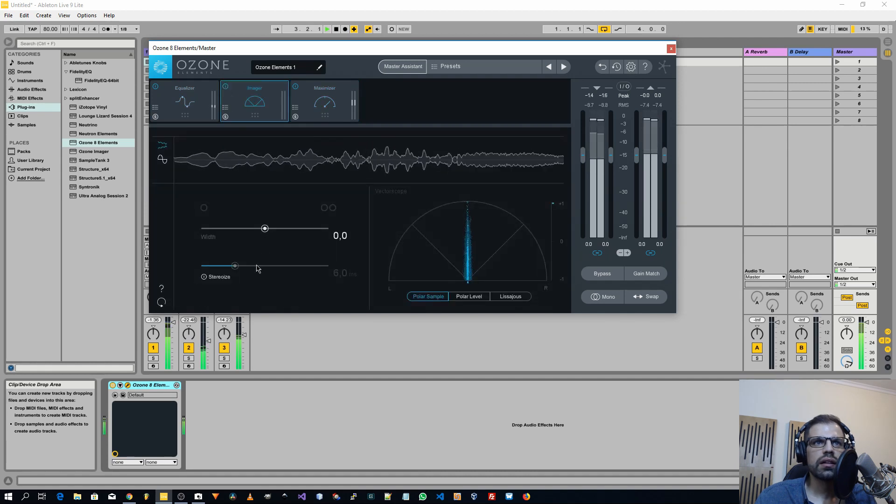
pyautogui.click(205, 278)
pyautogui.moveTo(267, 232); pyautogui.dragTo(276, 234)
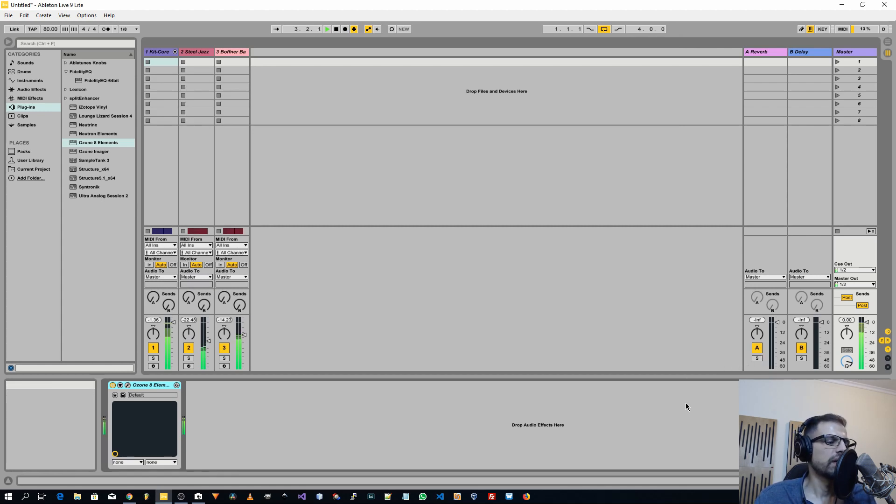
# - Stop playback, play the mastered beat once more briefly, and stop it again
pyautogui.press('space')
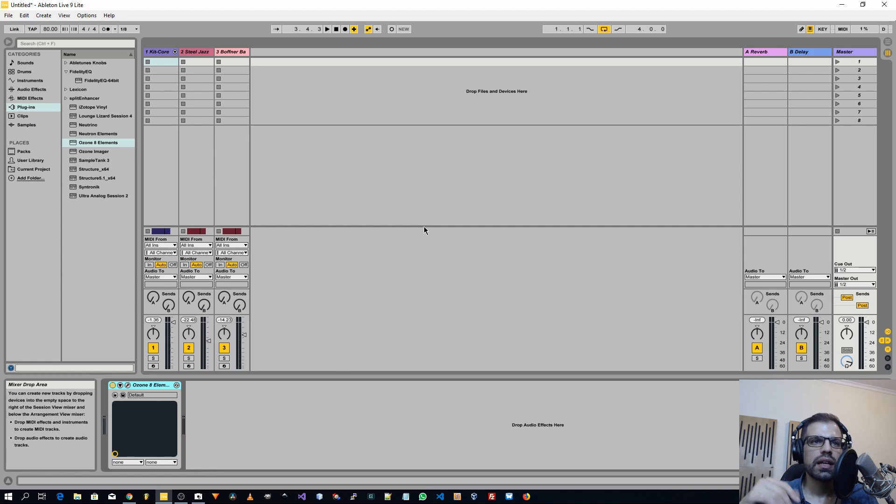
pyautogui.press('space')
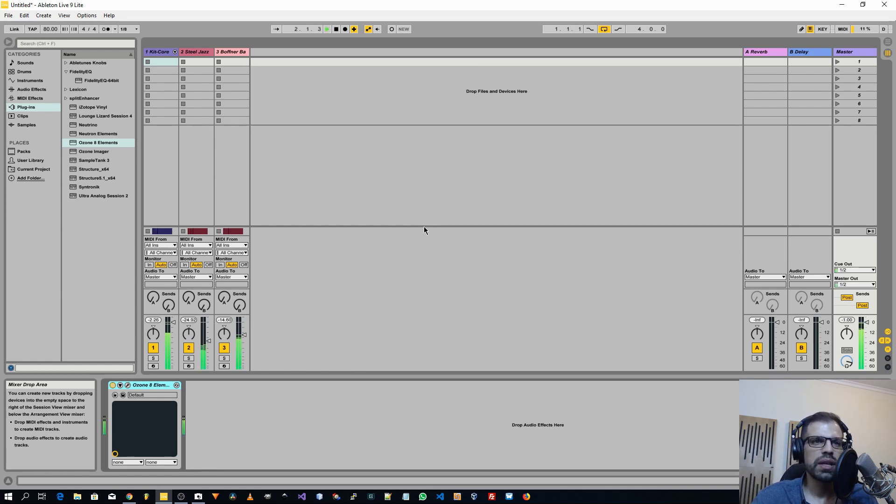
pyautogui.press('space')
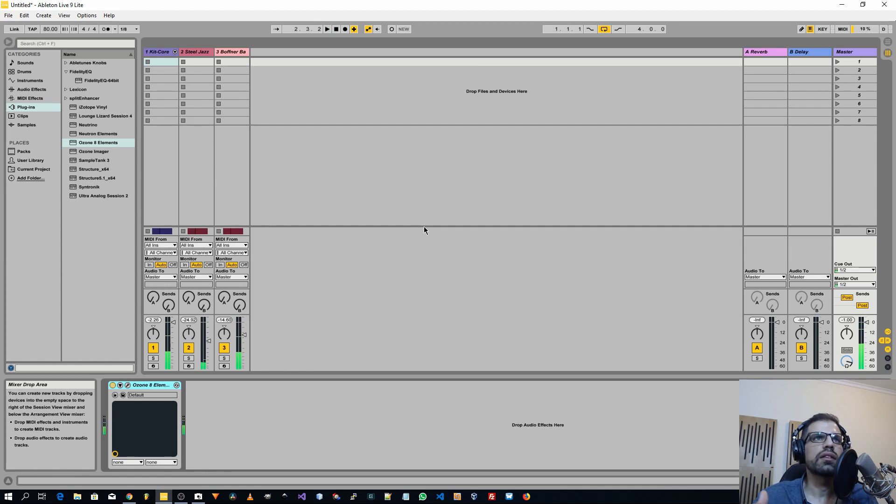